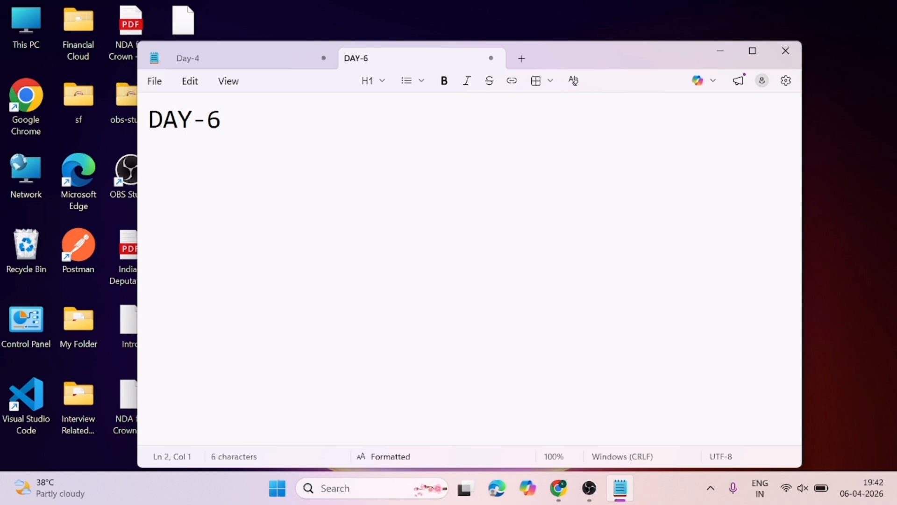
- List the topics "1.Validation Rules", "2. matching Rules" and "3.Duplicate rules." under the DAY-6 heading
type("1.Validat")
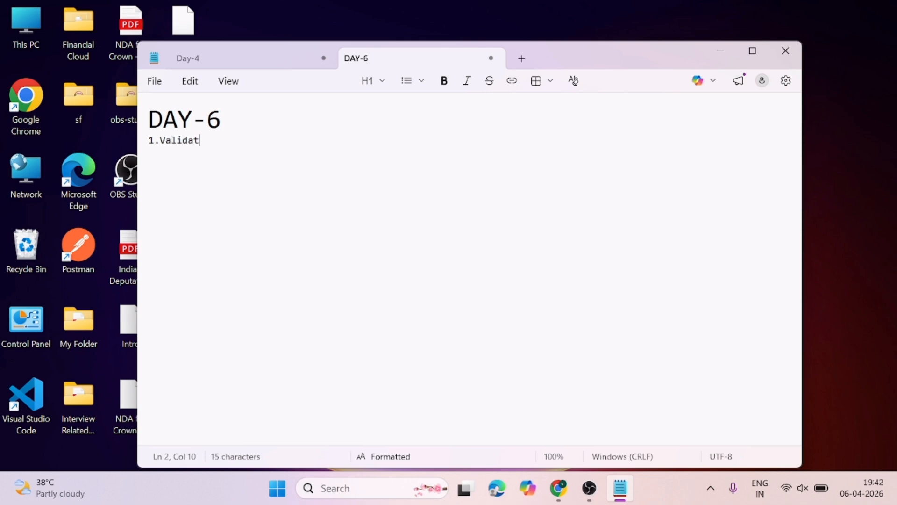
type("ion Rules")
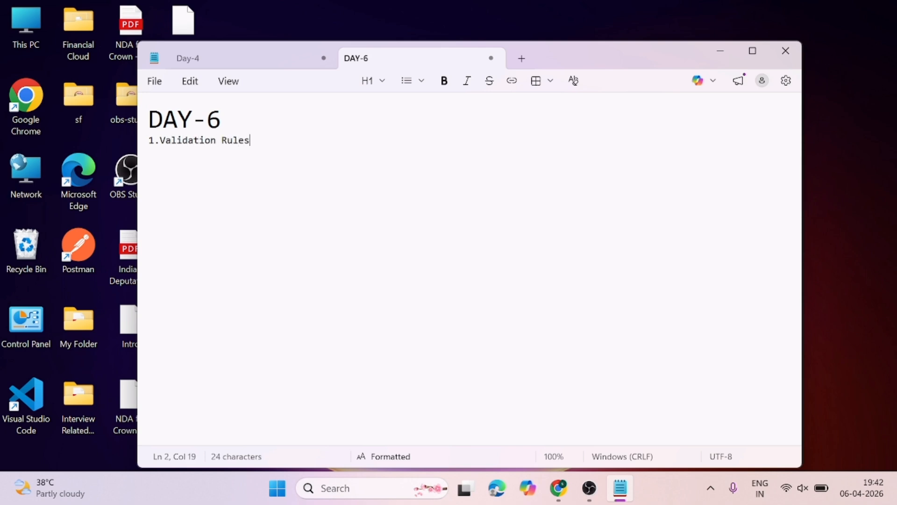
key("Return")
type("2. matching")
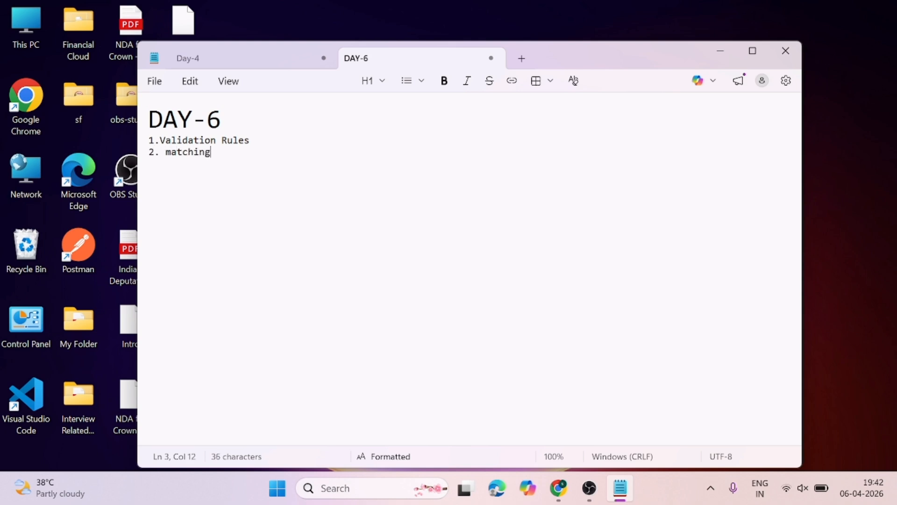
type(" Rules")
key("Return")
type("3.Duplica")
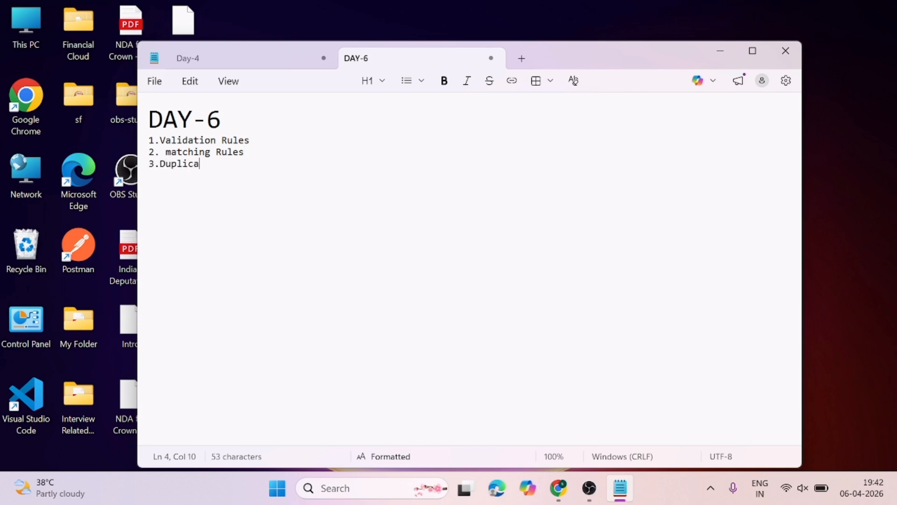
type("te rules.")
- Maximize the DAY-6 notes window and keep it in front
left_click(752, 51)
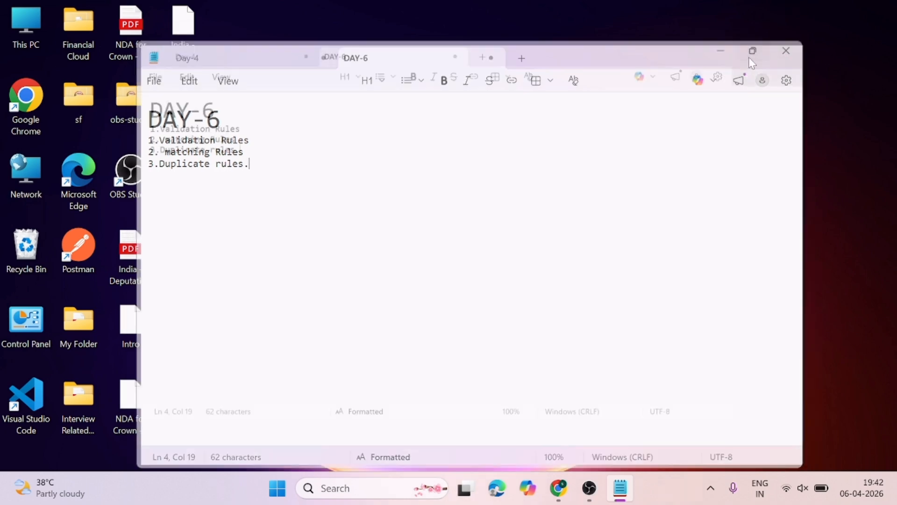
left_click(813, 11)
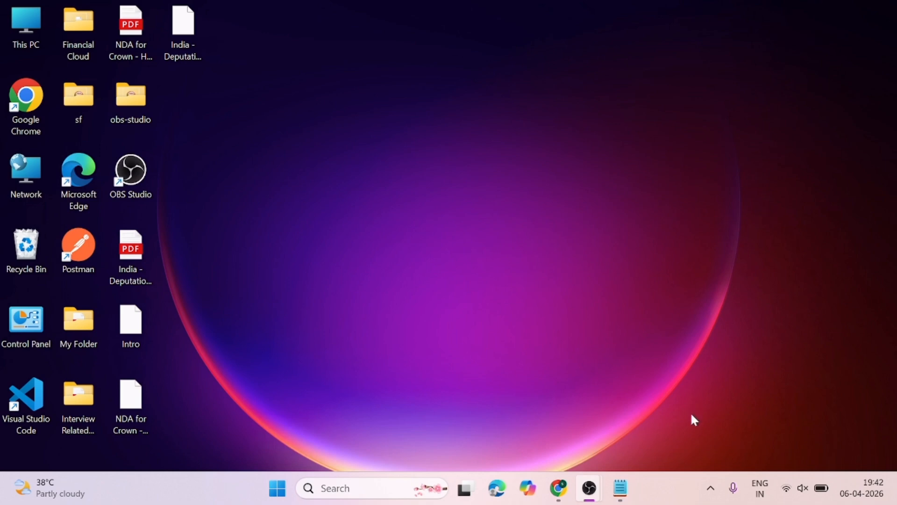
left_click(621, 488)
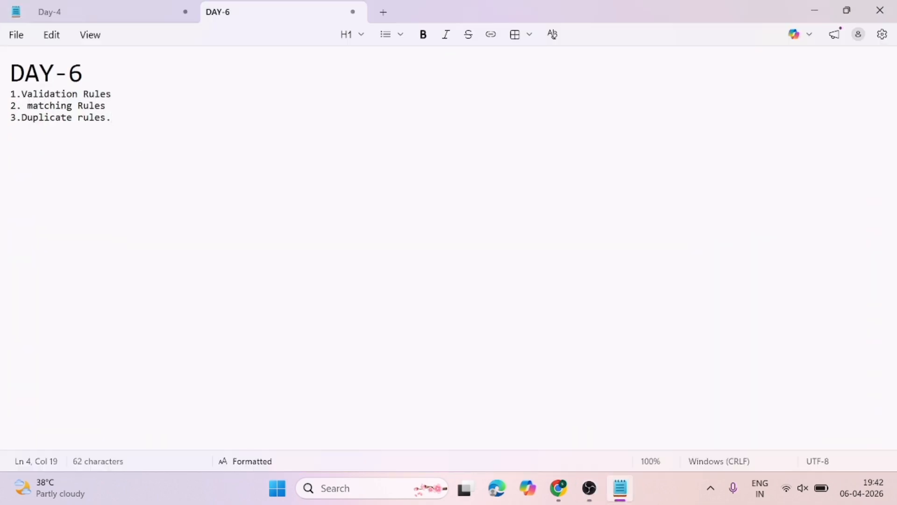
- Below the topic list, add the note "validation rules is used to stop the users from entering wrong data"
key("Return")
key("Return")
type("validation rules")
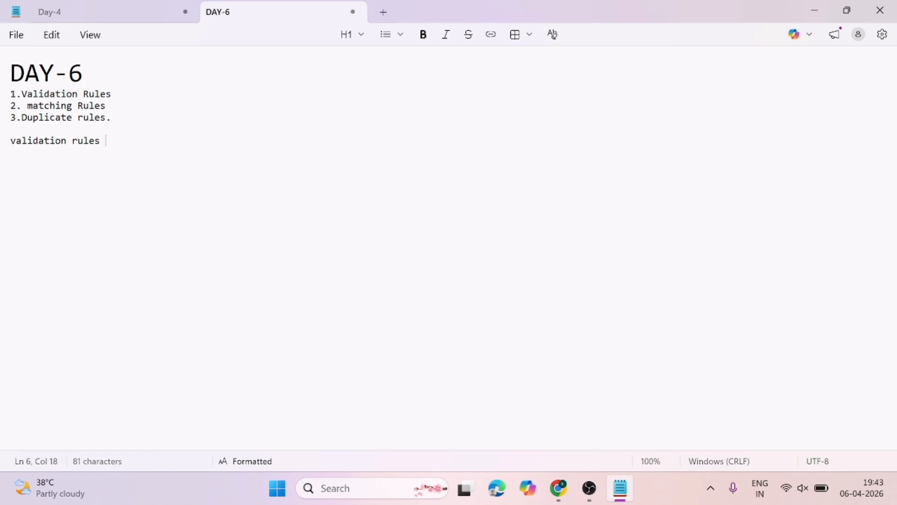
type("is used")
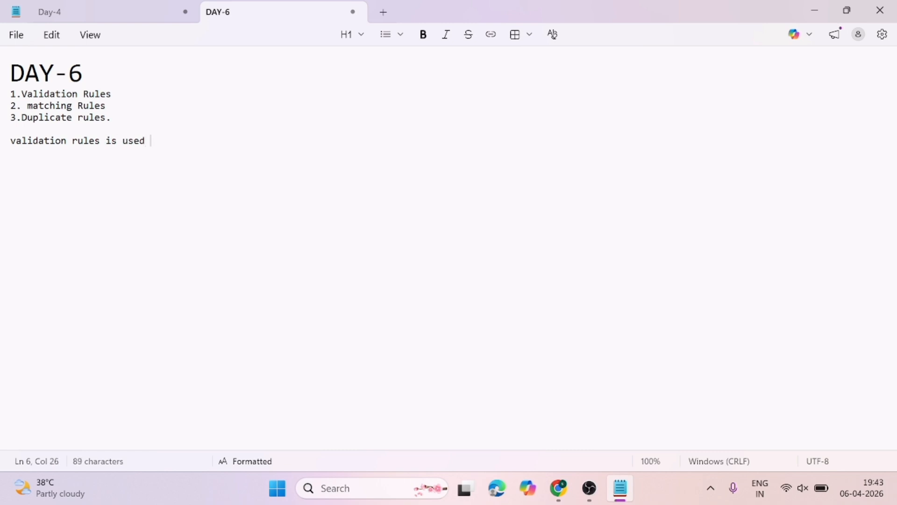
type(" top stop the")
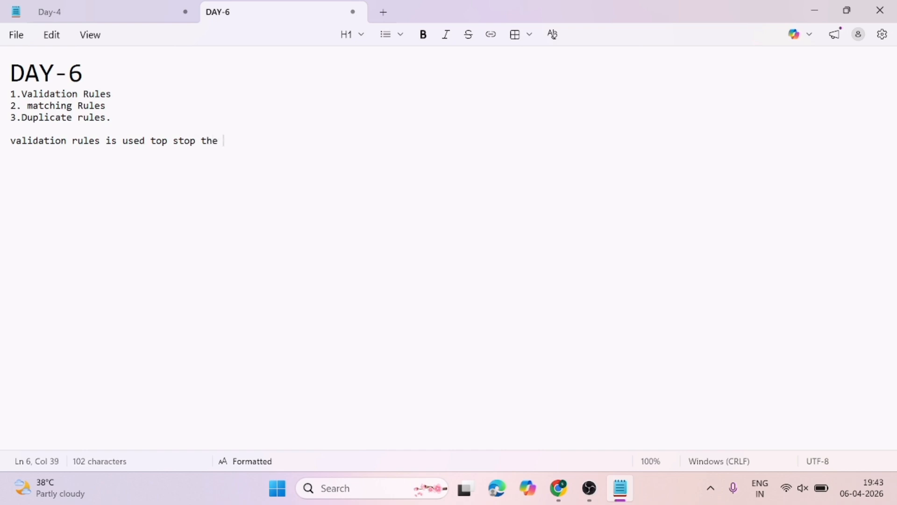
key("BackSpace")
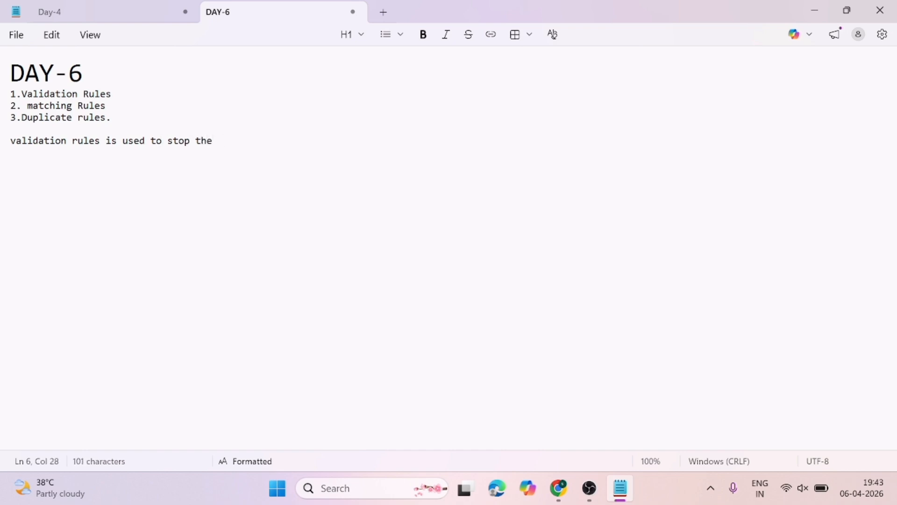
type("users  from enteri")
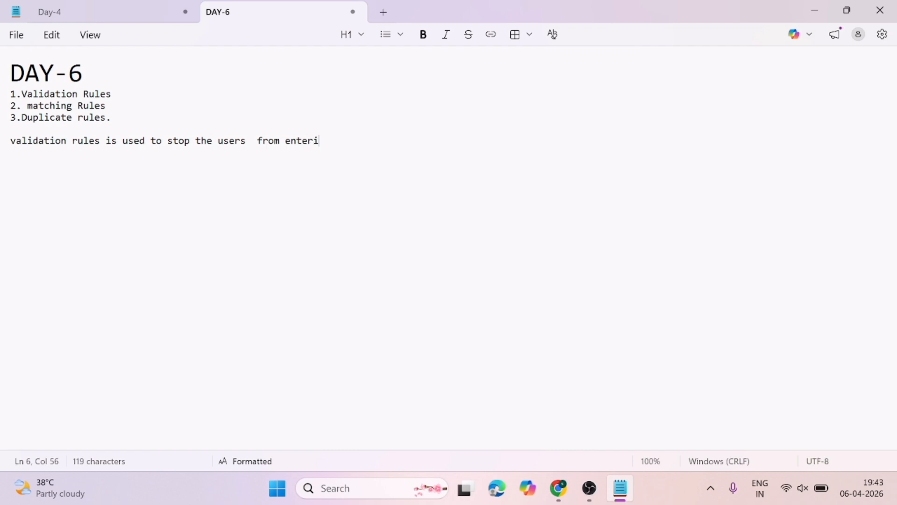
type("ng wrong data")
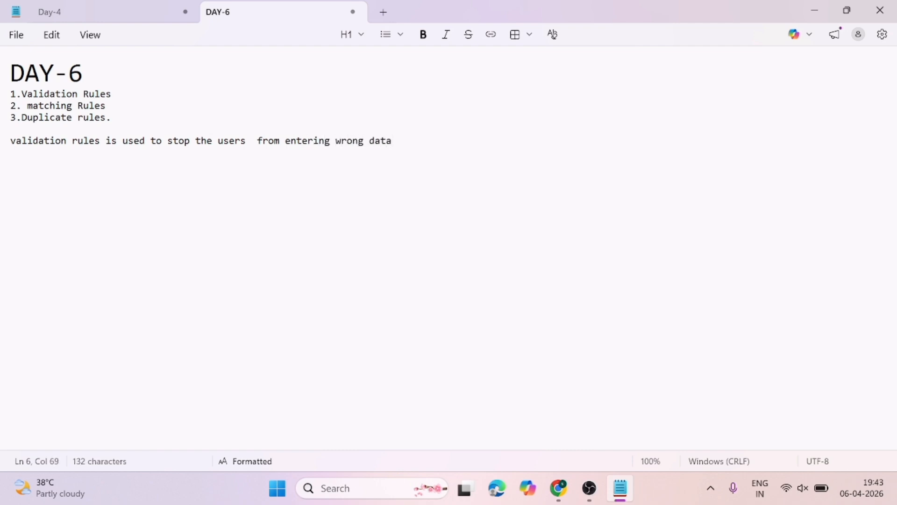
- Extend the validation rules note with "...It should be meet specific criteria.."
type("...It should be mee")
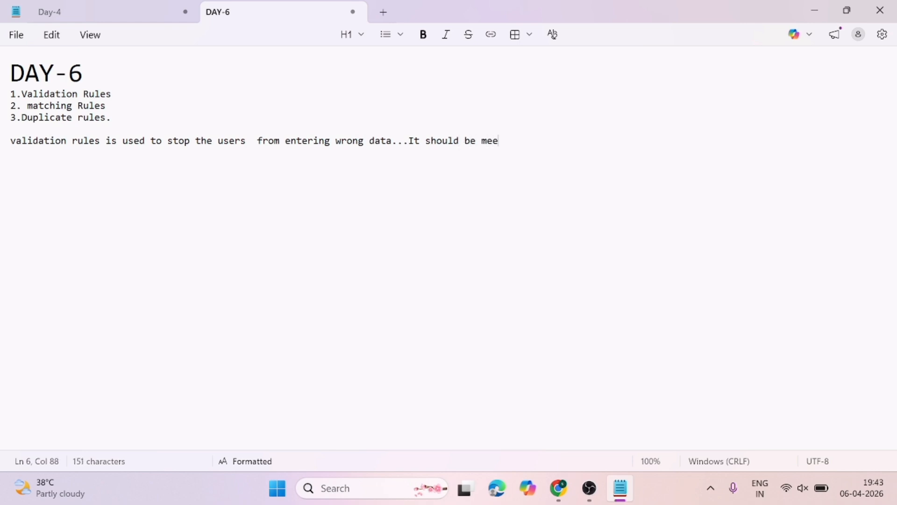
type("t specif")
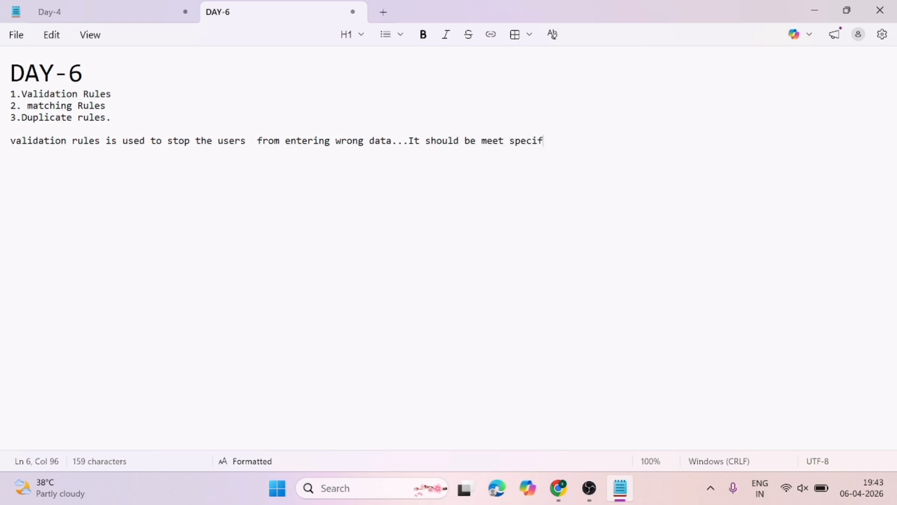
type("ic cri")
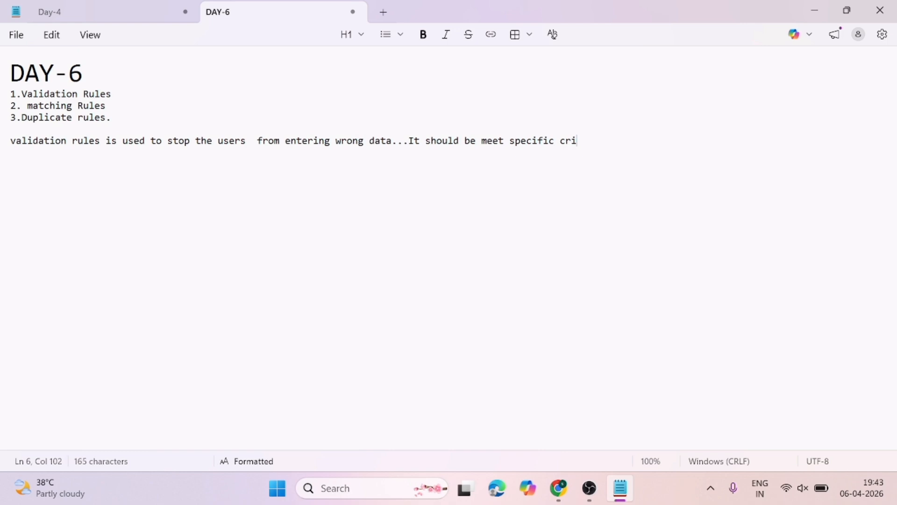
type("teria..")
- Switch to Salesforce in Chrome and reload the PatientDetails list page
mouse_move(559, 489)
left_click(541, 436)
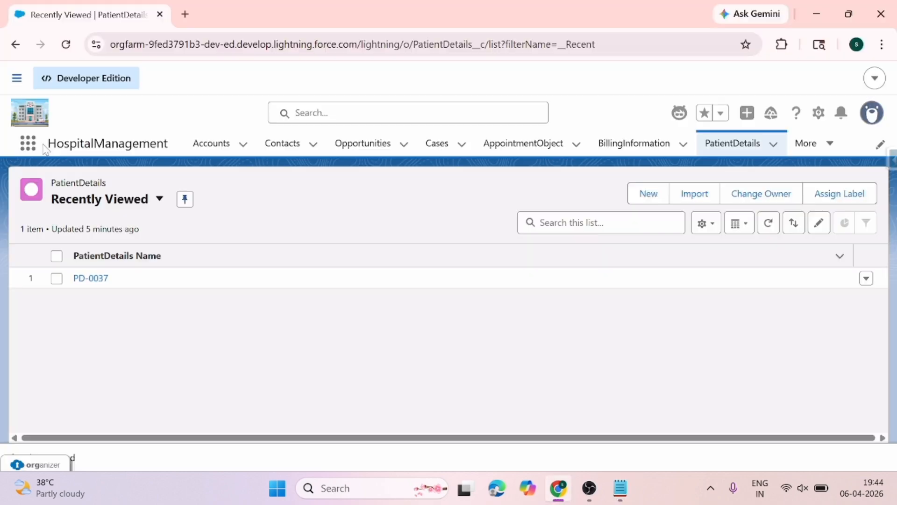
left_click(66, 44)
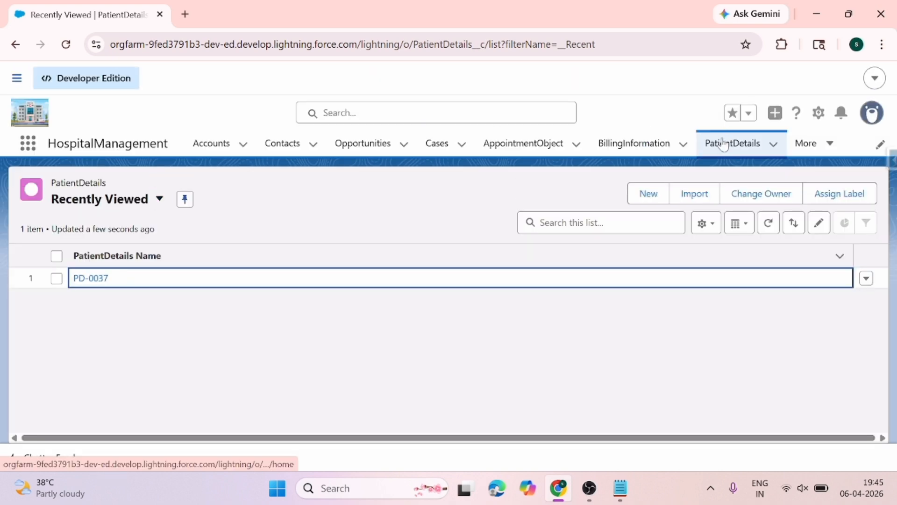
- Search Object Manager for "patient" and open the PatientDetails object
left_click(819, 113)
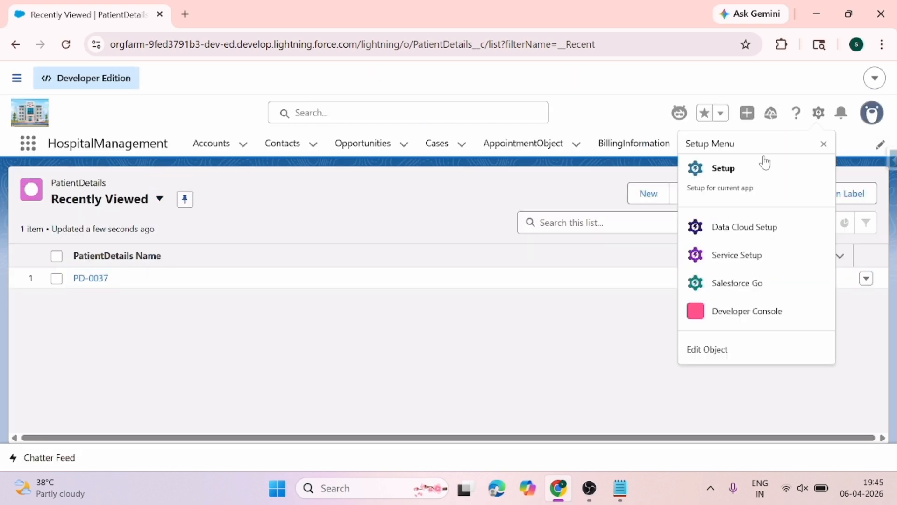
left_click(767, 190)
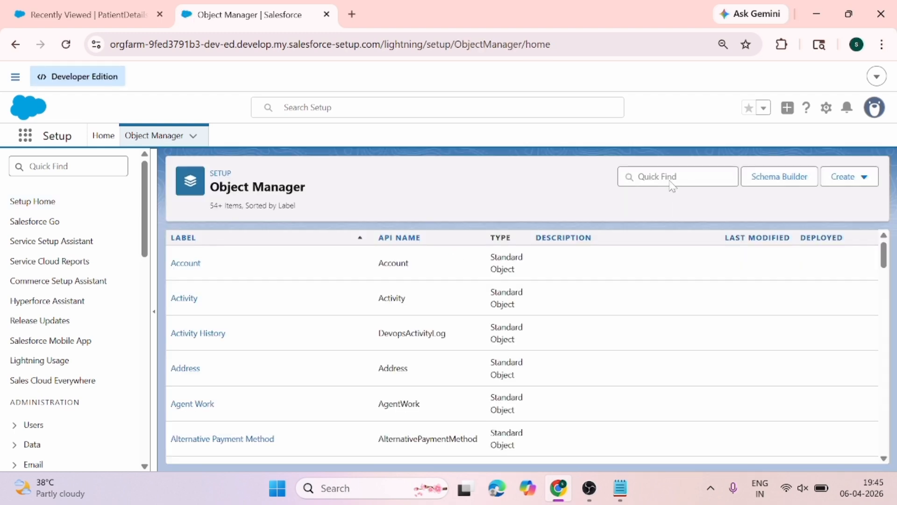
left_click(672, 185)
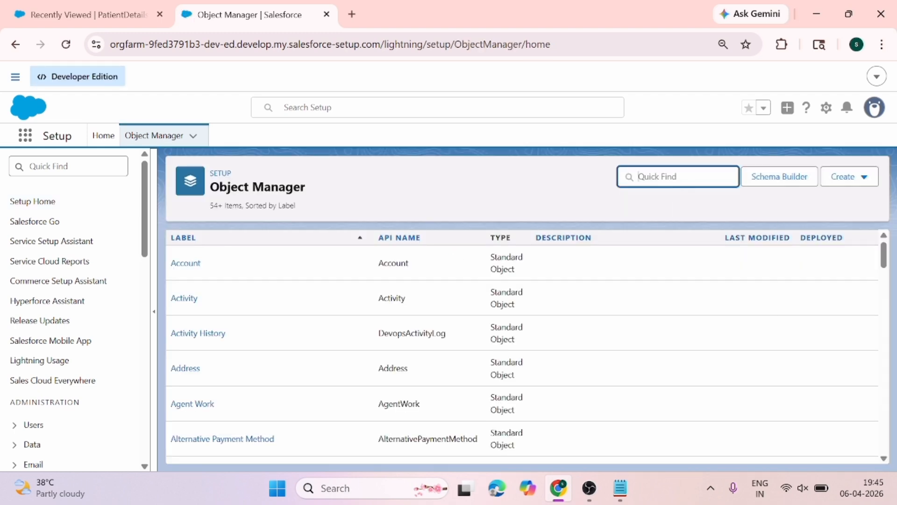
left_click(676, 209)
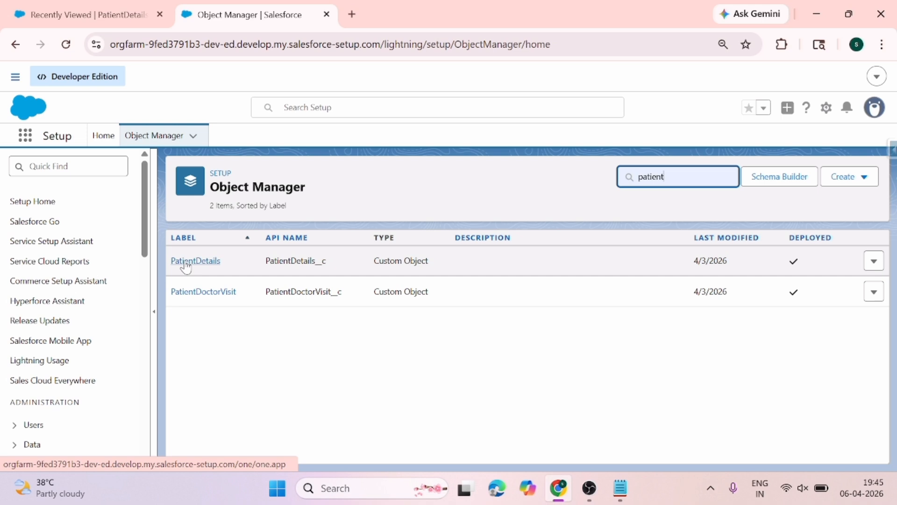
left_click(186, 262)
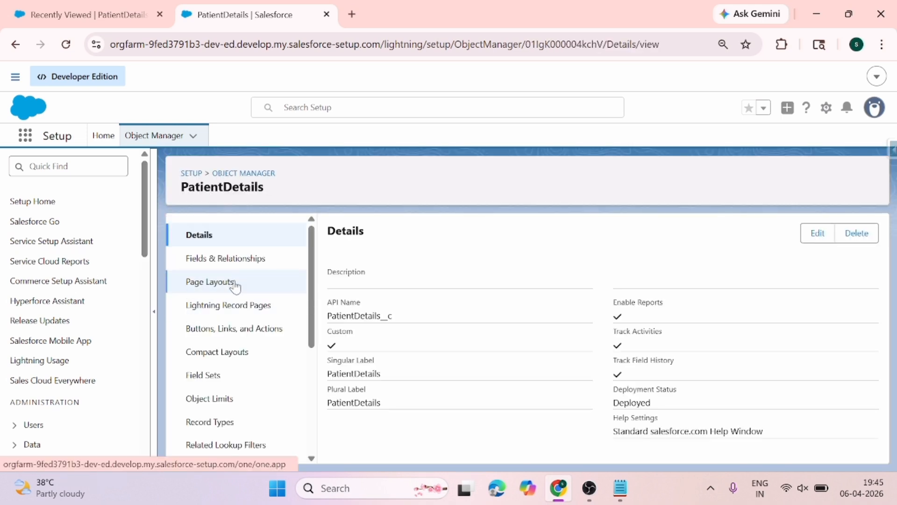
- Start a new validation rule for the PatientDetails object
scroll(238, 334, "down", 5)
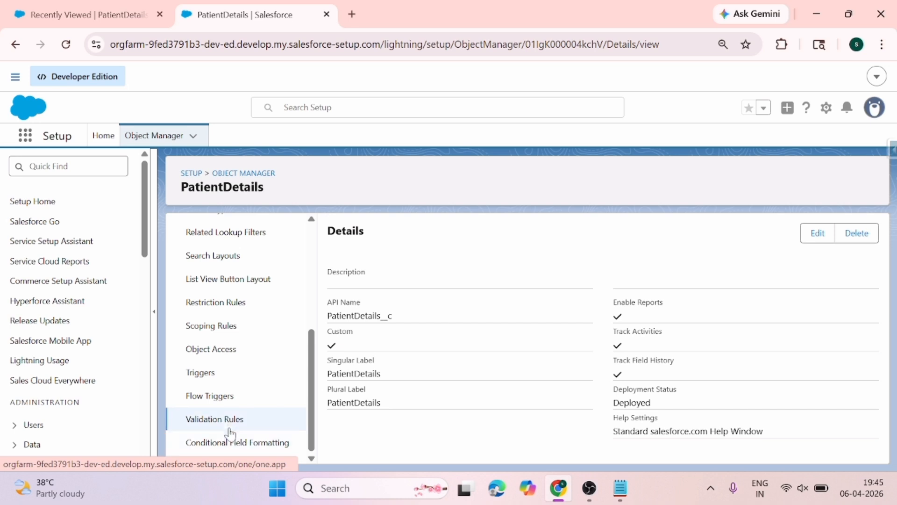
left_click(228, 427)
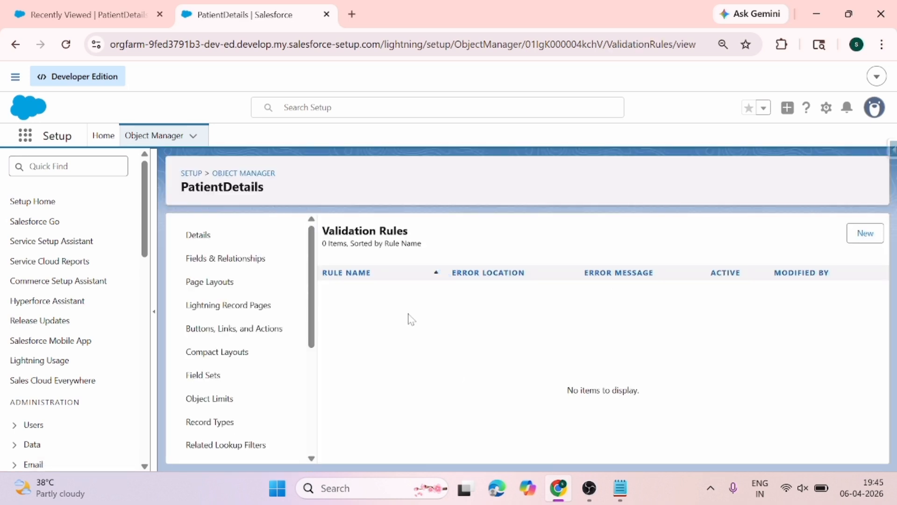
left_click(864, 234)
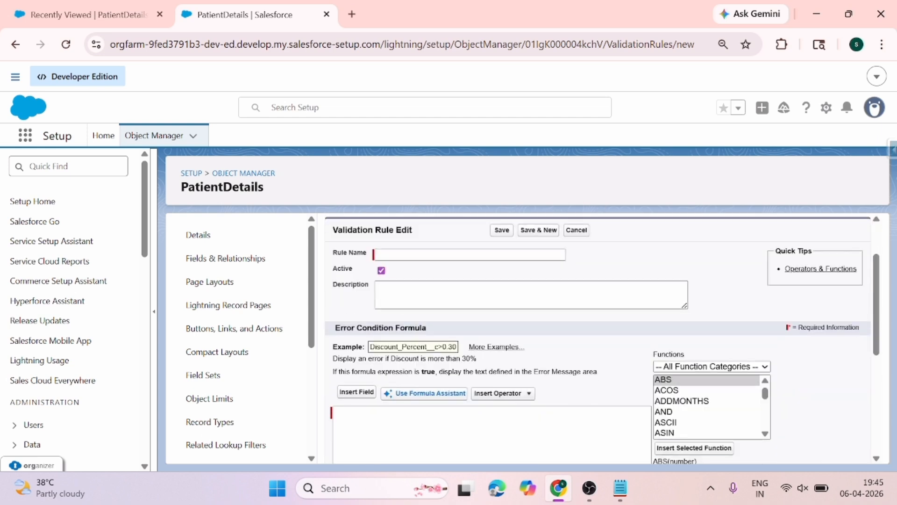
- Enter "Patient Age should be" as the beginning of the rule name
left_click(399, 254)
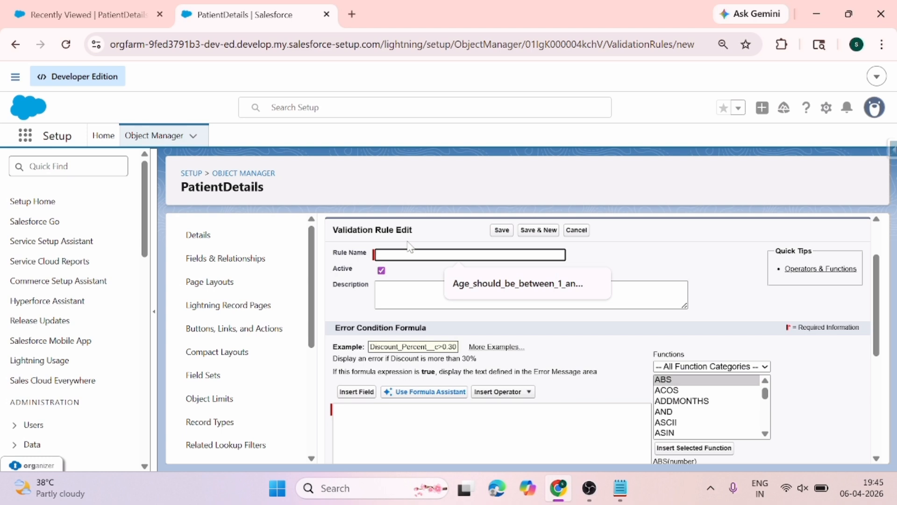
type("Patient")
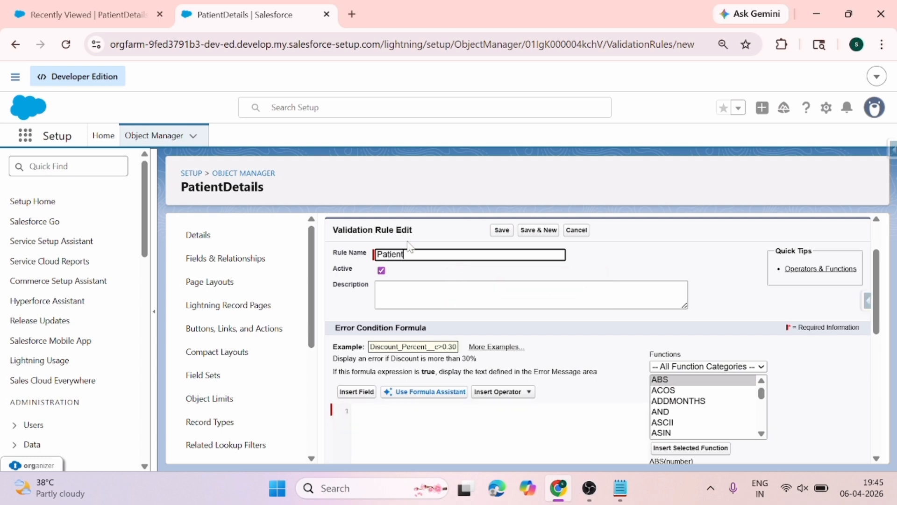
type(" Age shou")
type("ld")
type(" be ")
type("Between")
type(" 0")
key("BackSpace")
key("BackSpace")
key("BackSpace")
key("BackSpace")
key("BackSpace")
key("BackSpace")
key("BackSpace")
key("BackSpace")
key("BackSpace")
type("GreaterThan")
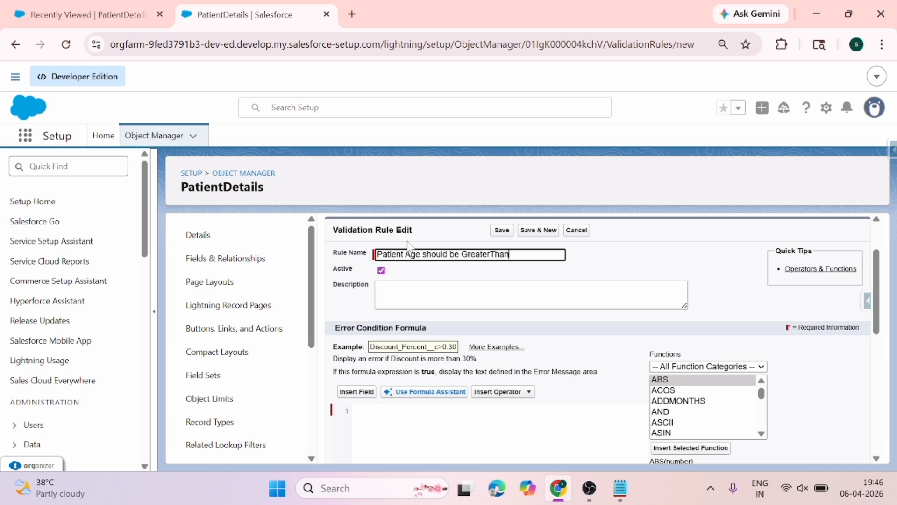
type(" 0 and")
left_click(509, 254)
key("BackSpace")
key("BackSpace")
key("BackSpace")
key("BackSpace")
key("BackSpace")
key("BackSpace")
key("BackSpace")
key("BackSpace")
key("BackSpace")
key("BackSpace")
key("BackSpace")
key("End")
key("BackSpace")
key("BackSpace")
key("BackSpace")
- Complete the rule name with "valid" so it reads Patient_Age_should_be_valid
type("valid")
left_click(377, 286)
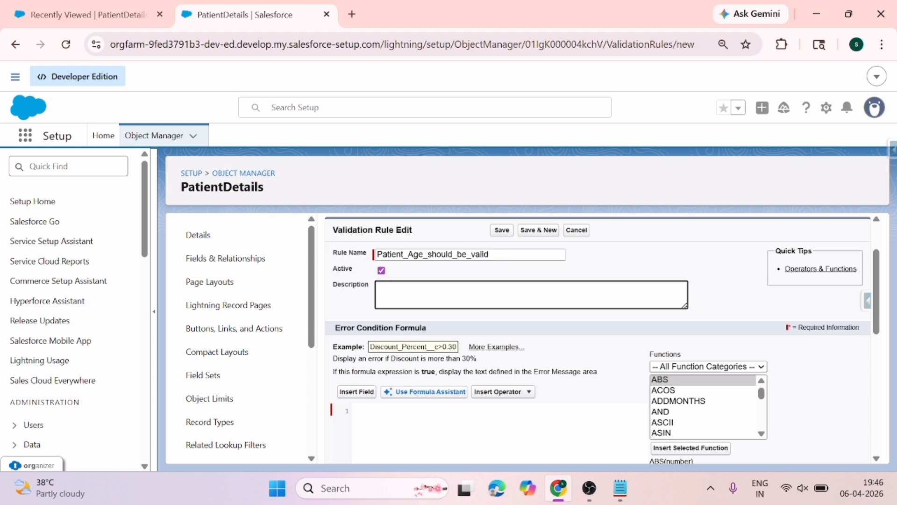
- Begin the error condition formula with an OR function and the first condition Age__c >0, inserting the Age field from PatientDetails
scroll(402, 271, "down", 5)
scroll(402, 271, "up", 2)
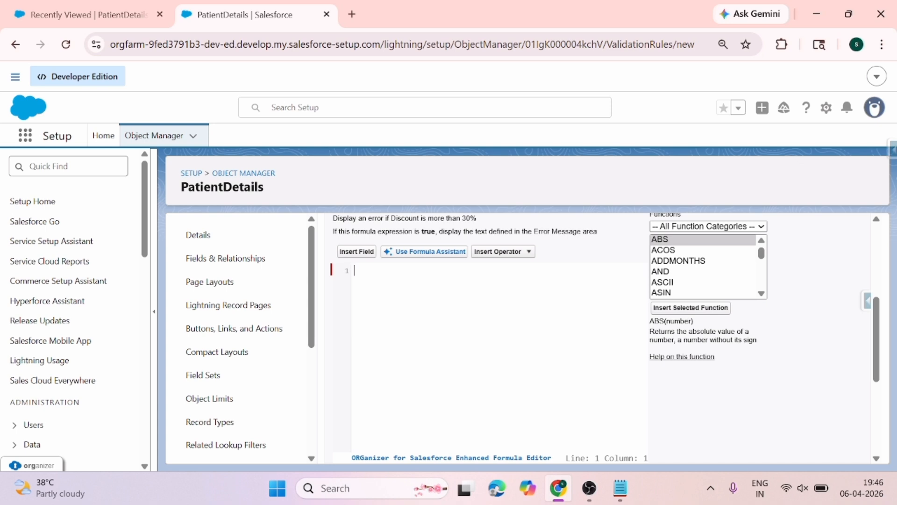
type("OR(")
left_click(367, 253)
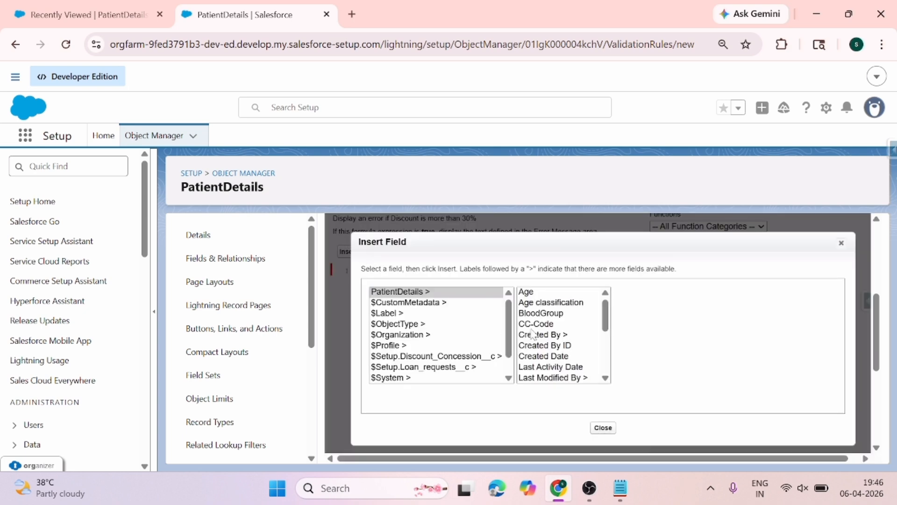
left_click(530, 294)
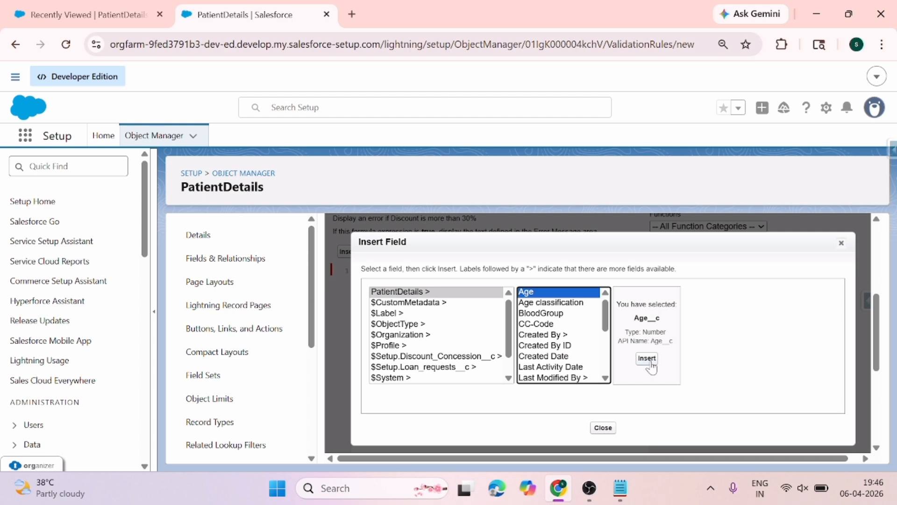
left_click(647, 358)
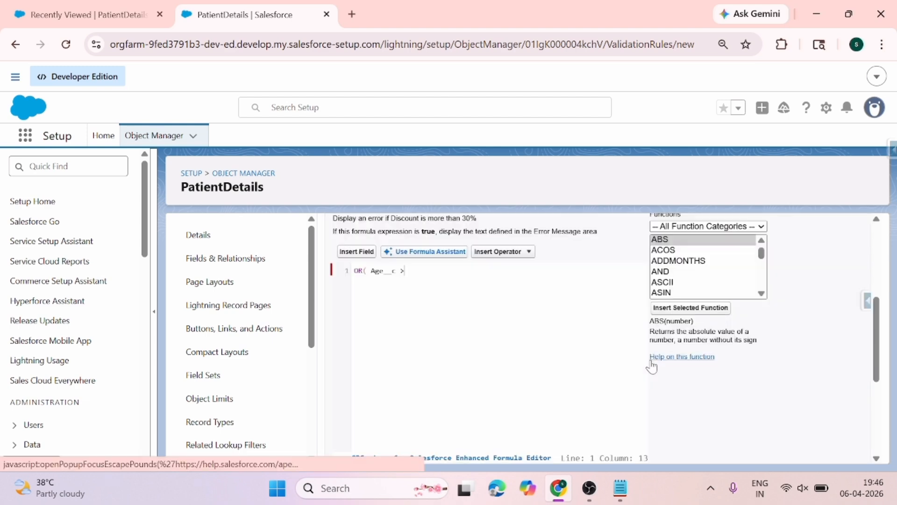
type(">")
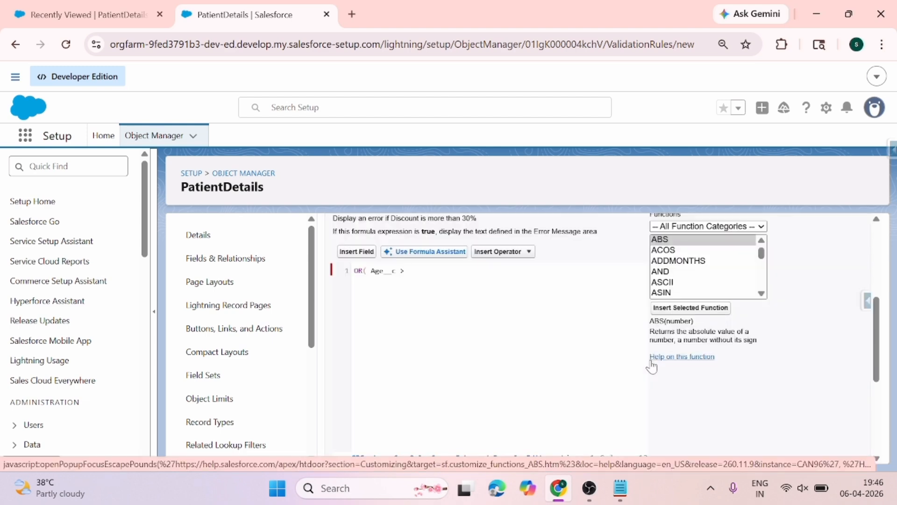
type("0,")
- Add the second condition Age__c <100 and close the OR function in the error condition formula
left_click(357, 251)
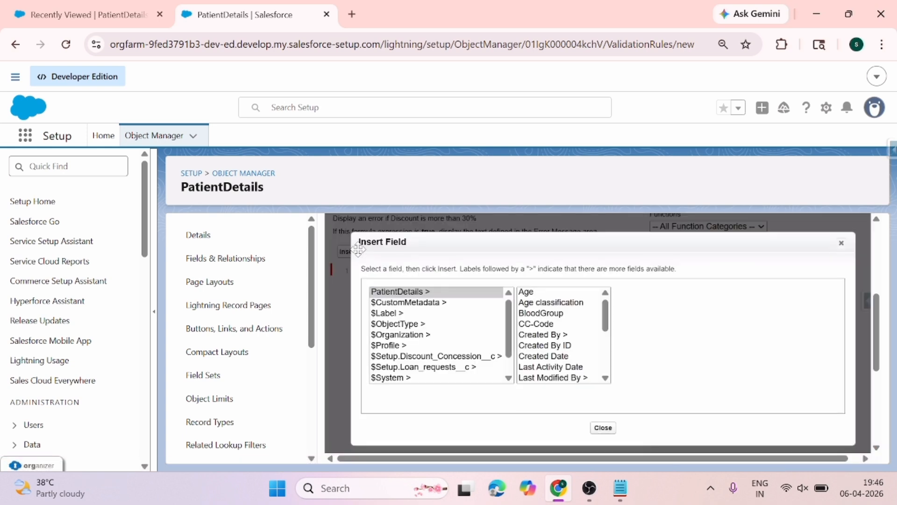
left_click(527, 292)
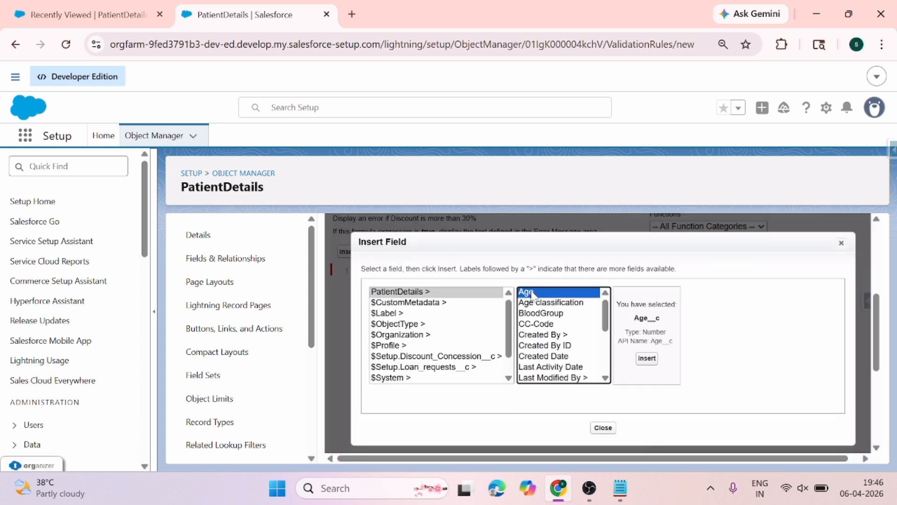
left_click(646, 359)
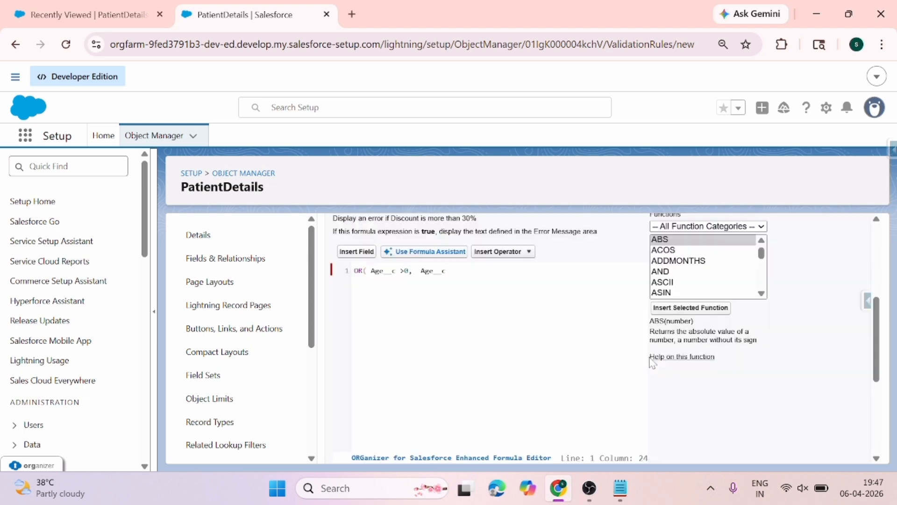
type("<100)")
- Check the syntax of the error condition formula
scroll(450, 351, "down", 1)
scroll(450, 350, "down", 3)
scroll(387, 345, "up", 5)
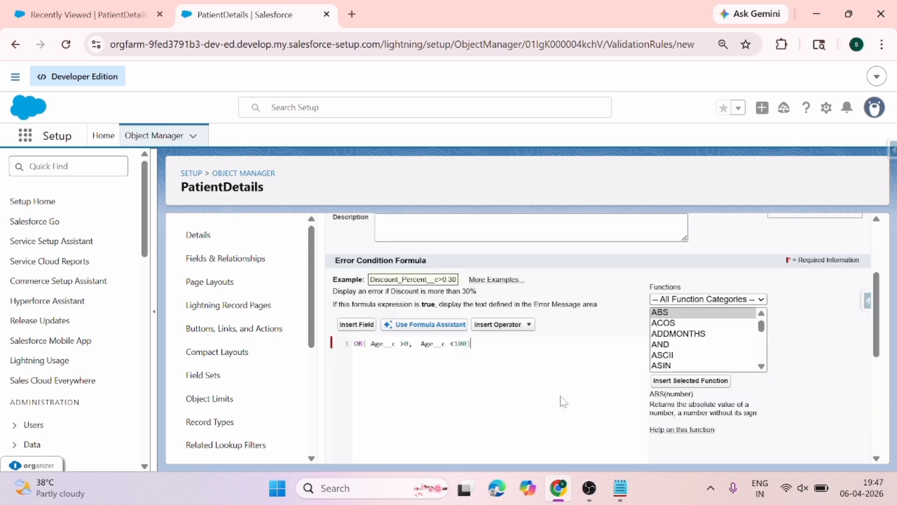
scroll(563, 400, "down", 3)
scroll(486, 351, "down", 3)
scroll(400, 326, "up", 3)
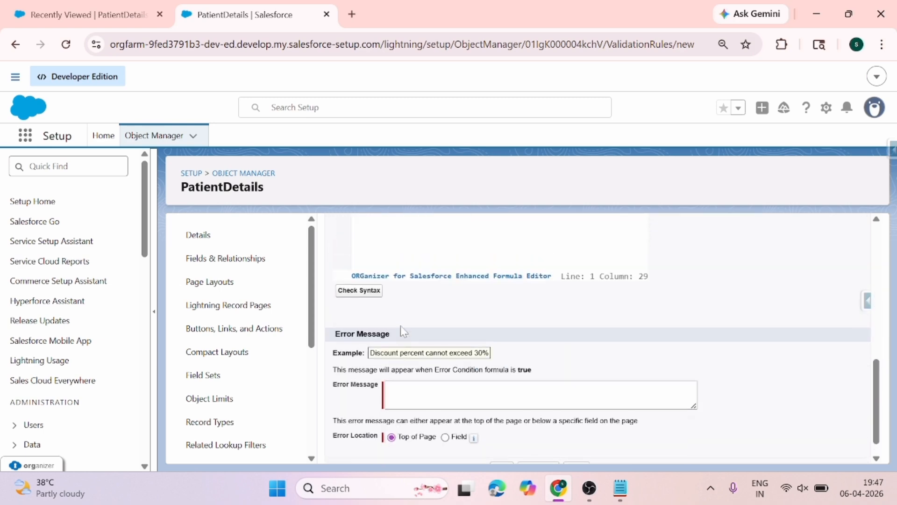
left_click(366, 412)
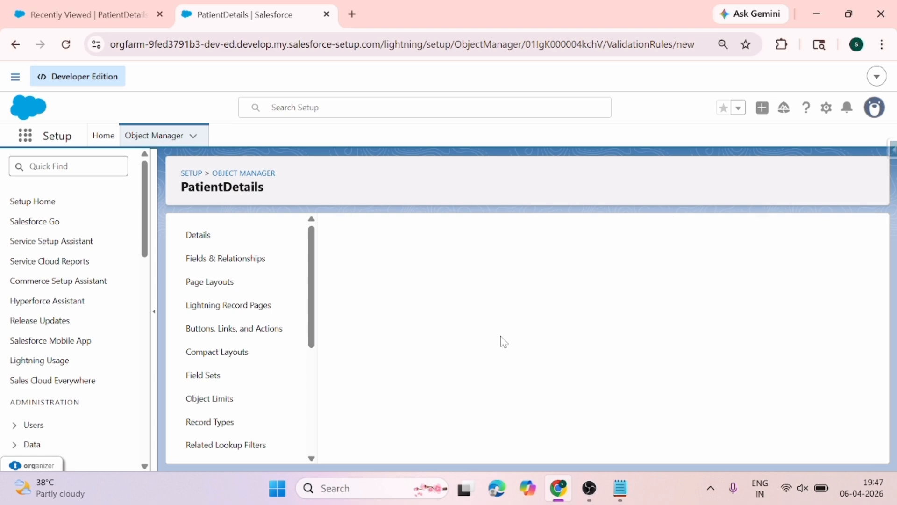
- Enter "Patient Age should be in between 0 and 100." as the rule's error message
scroll(503, 342, "down", 5)
scroll(503, 342, "up", 5)
scroll(504, 343, "down", 4)
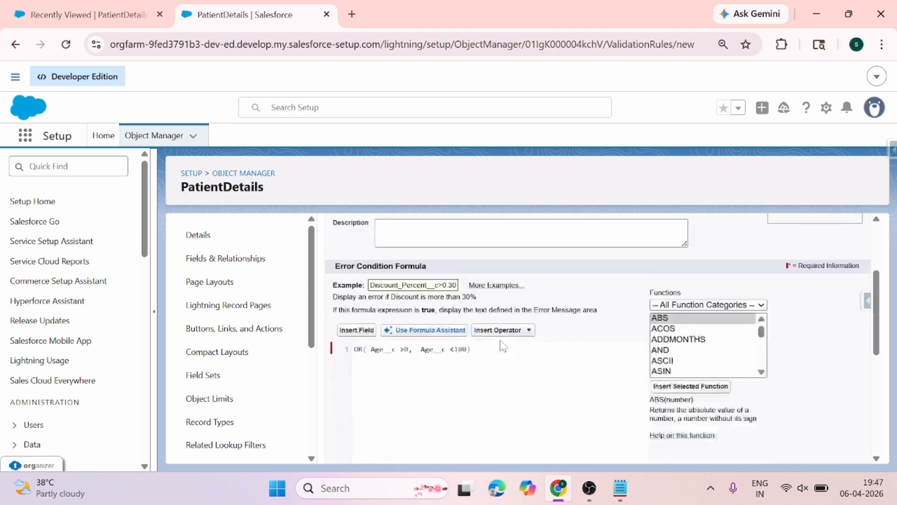
scroll(503, 345, "down", 1)
scroll(504, 345, "down", 1)
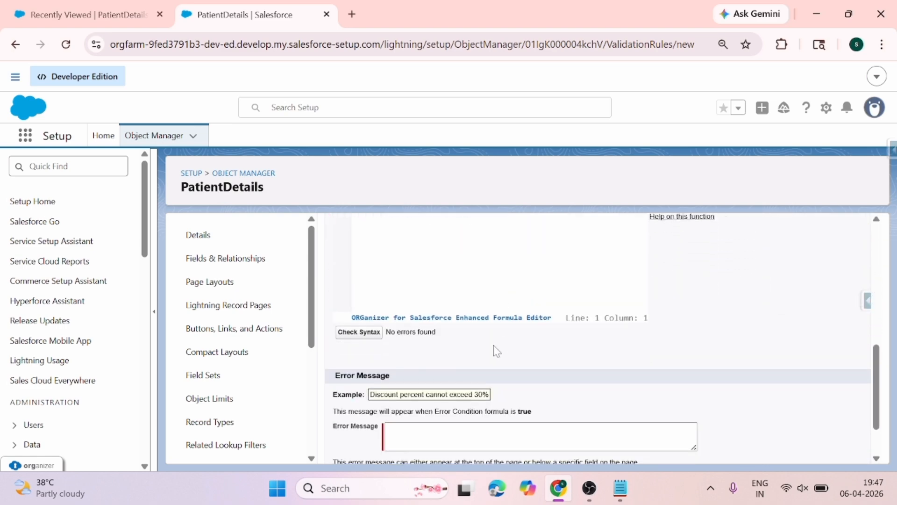
scroll(456, 362, "up", 1)
scroll(459, 364, "down", 2)
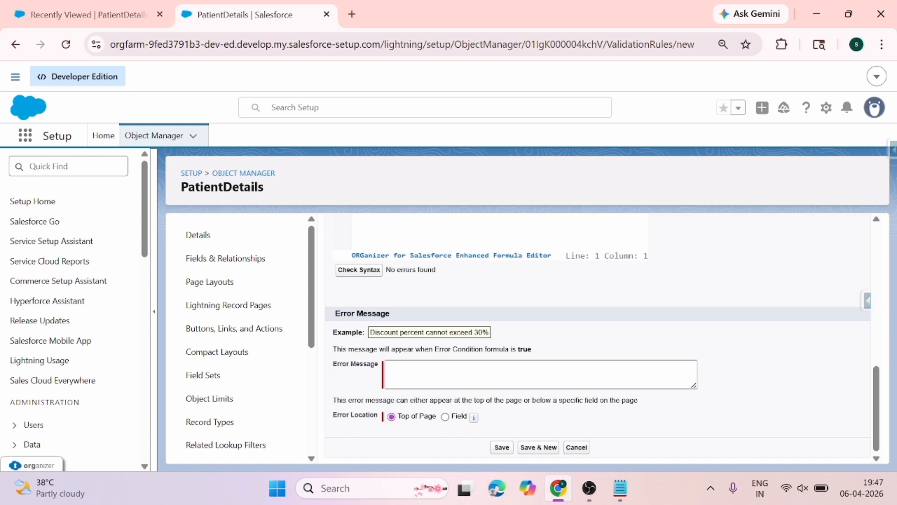
left_click(462, 365)
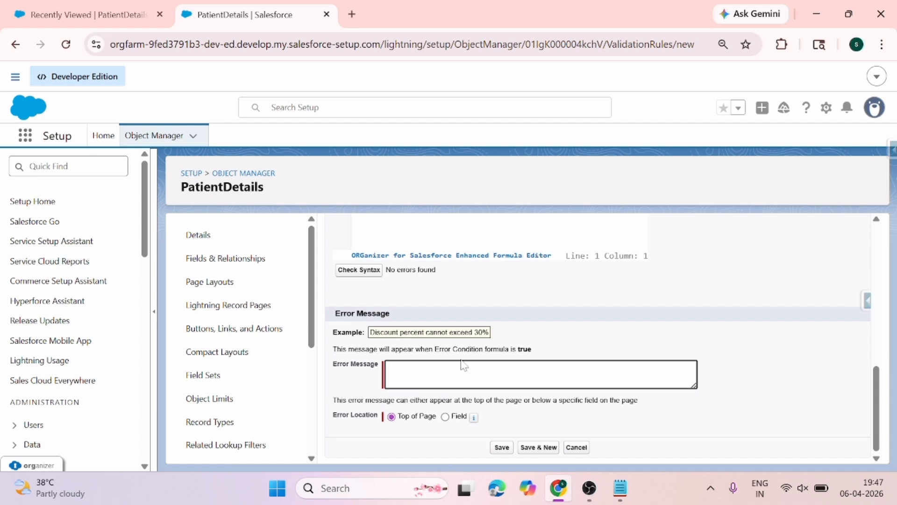
type("Patient Age should be in between")
type("0 and 100")
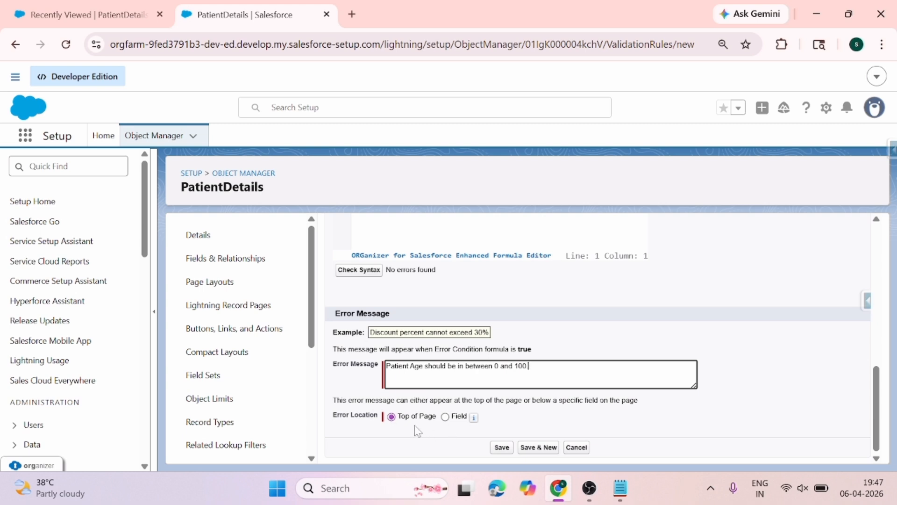
- Set the error location to the Age field, save the validation rule and reload the page
left_click(444, 416)
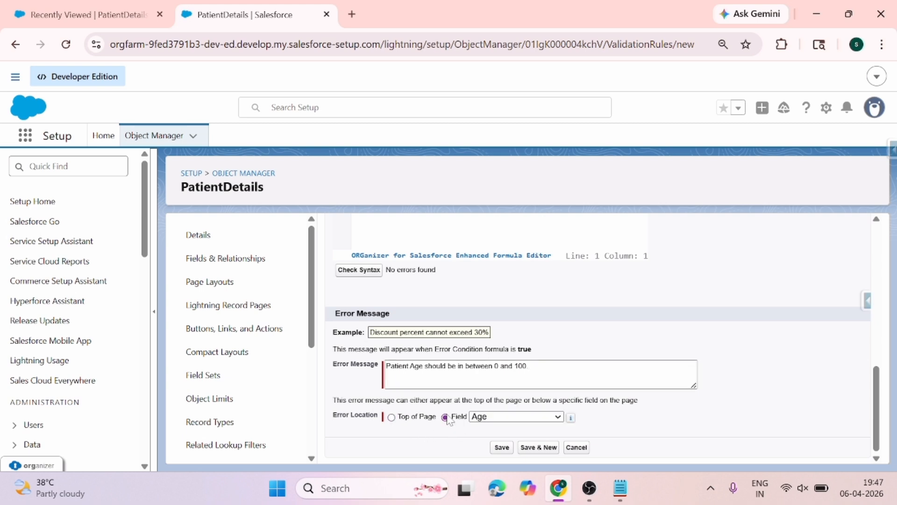
left_click(502, 447)
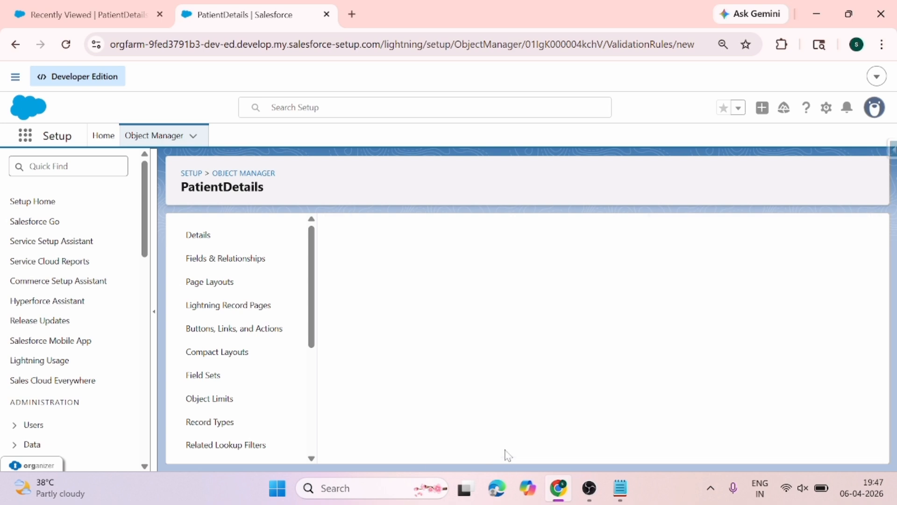
left_click(66, 44)
- Start a new PatientDetails record in HospitalManagement and enter the patient's name and patient ID
left_click(71, 1)
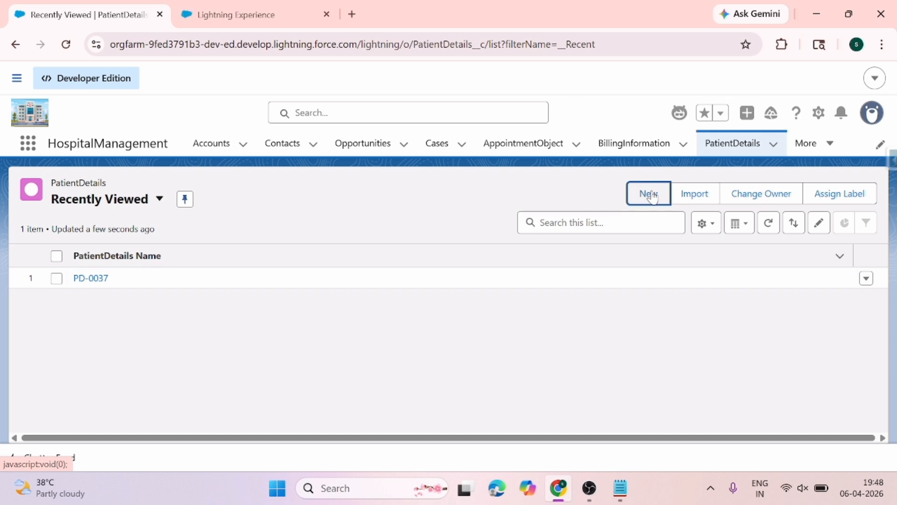
left_click(650, 193)
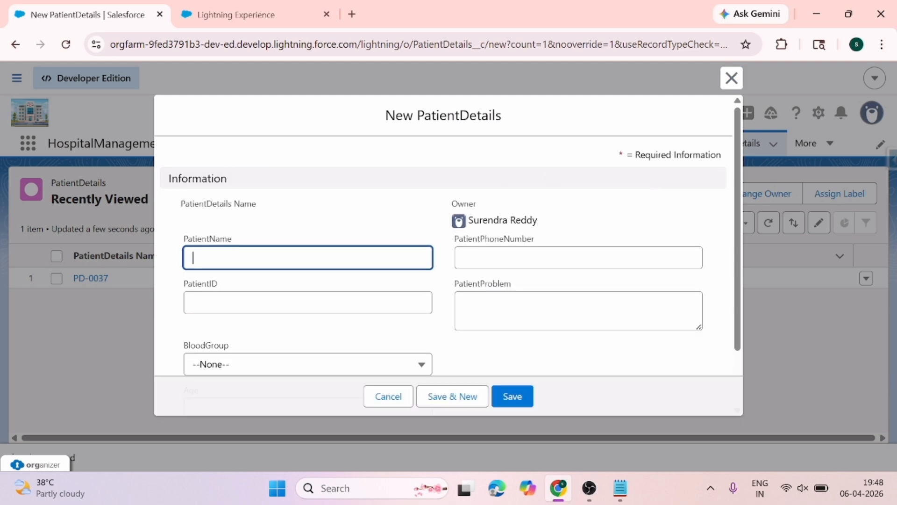
type("R")
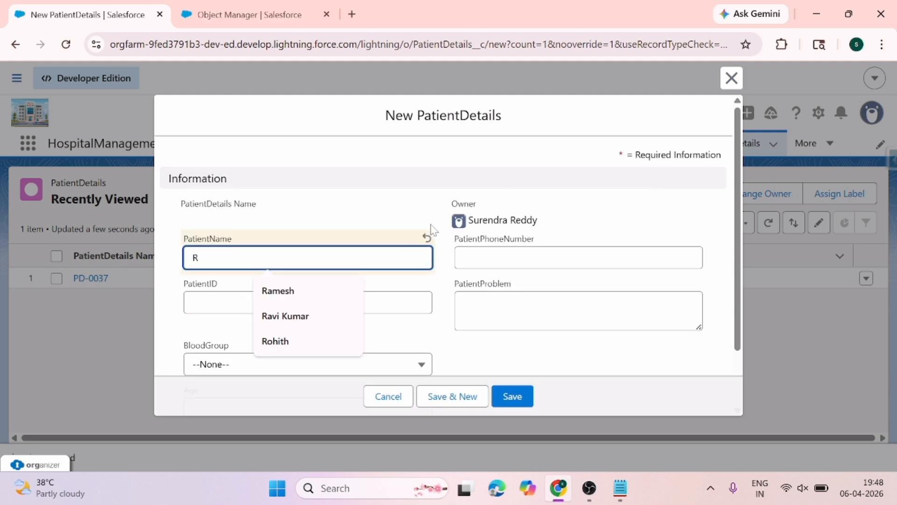
type("ohith")
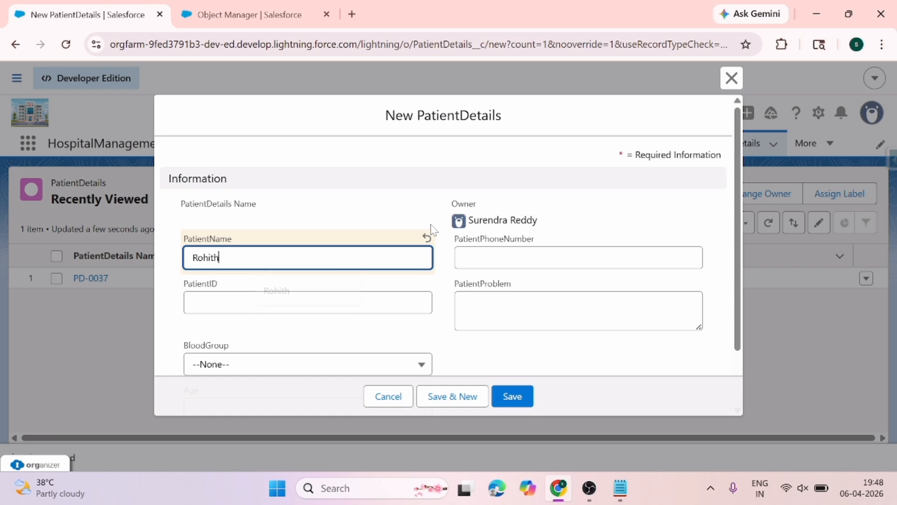
key("Tab")
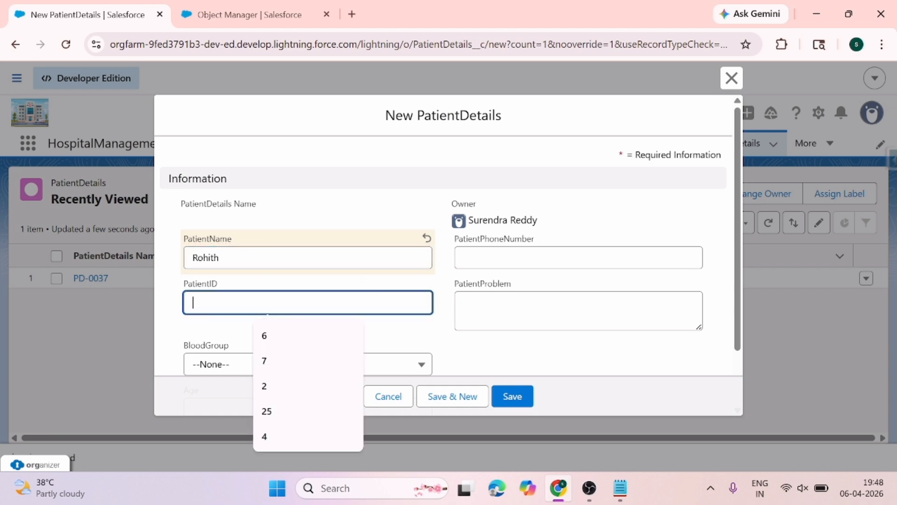
type("6")
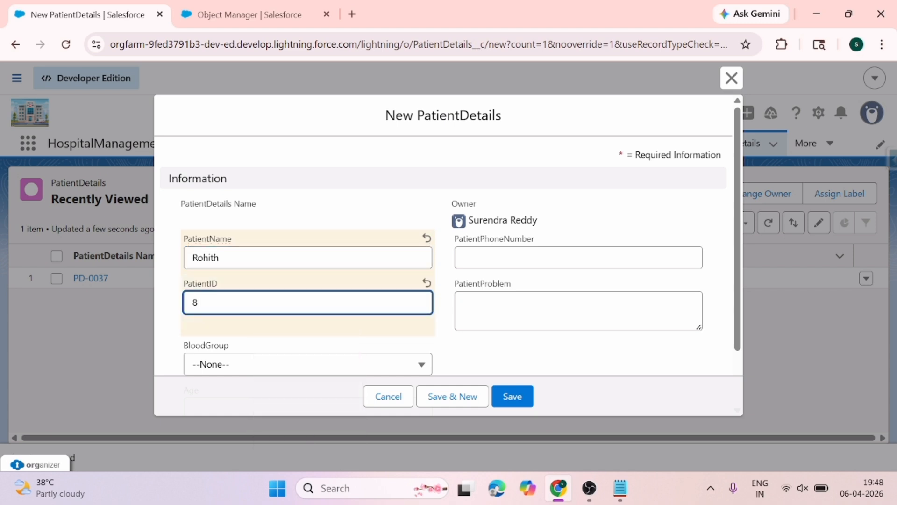
- Set the patient's blood group to A+ and the age to 104
scroll(231, 299, "down", 1)
left_click(230, 298)
left_click(225, 186)
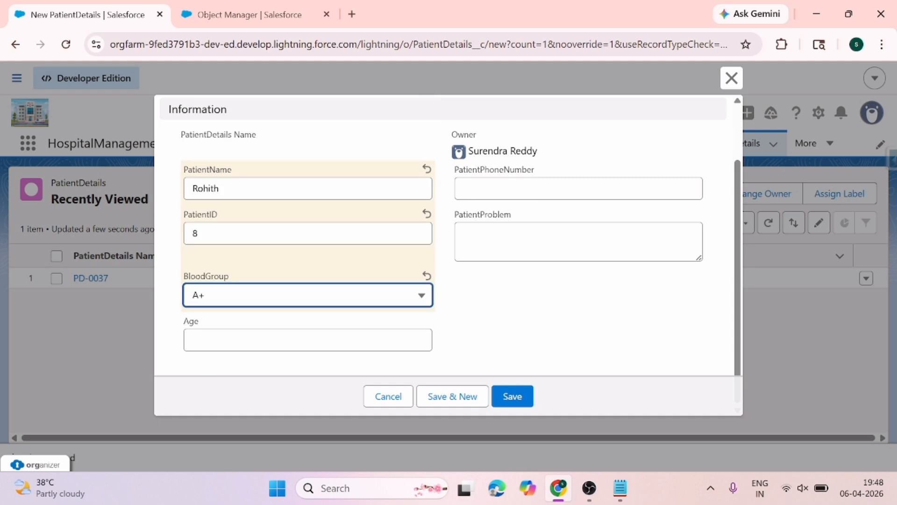
key("Tab")
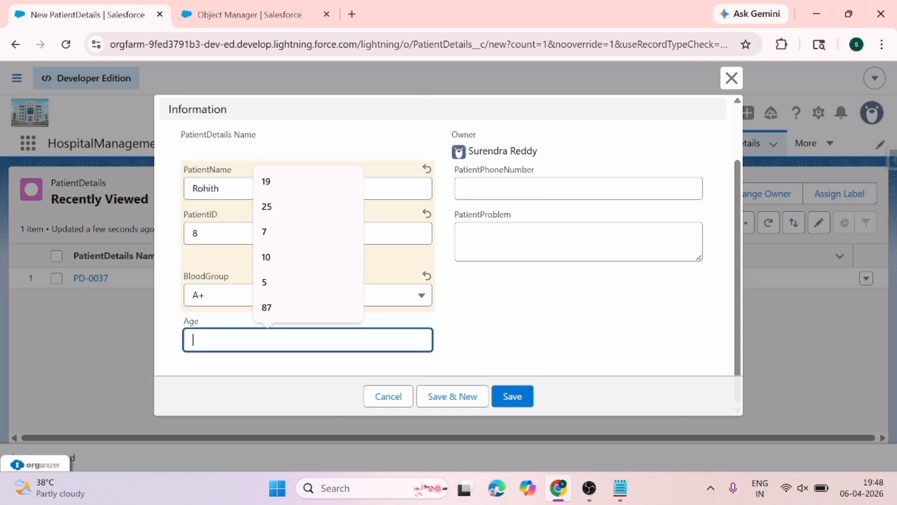
type("10")
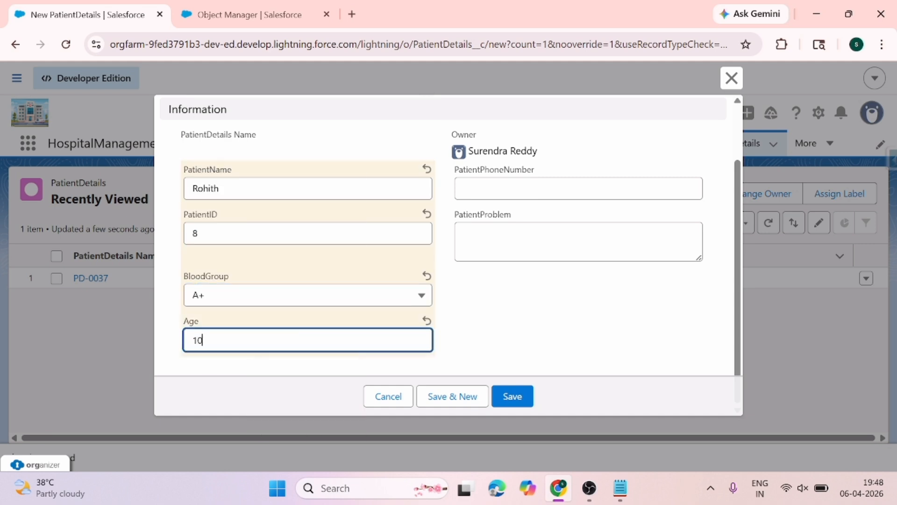
type("4")
- Fill in the patient's phone number and the problem "Fever", and try to save the record
left_click(578, 188)
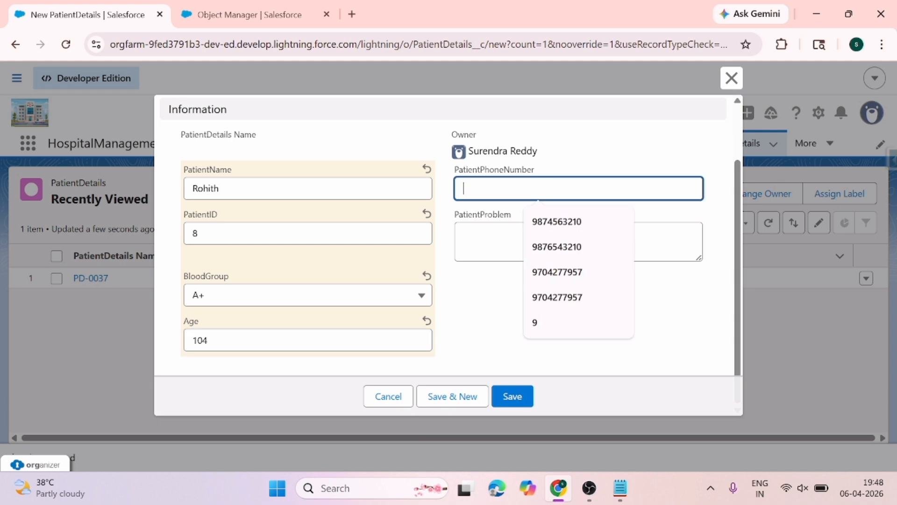
key("Down")
key("Return")
left_click(578, 241)
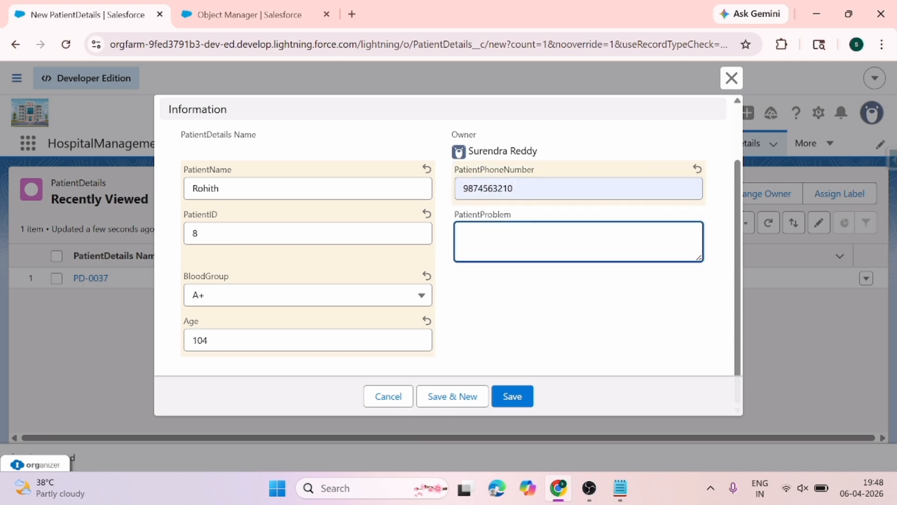
type("Lu")
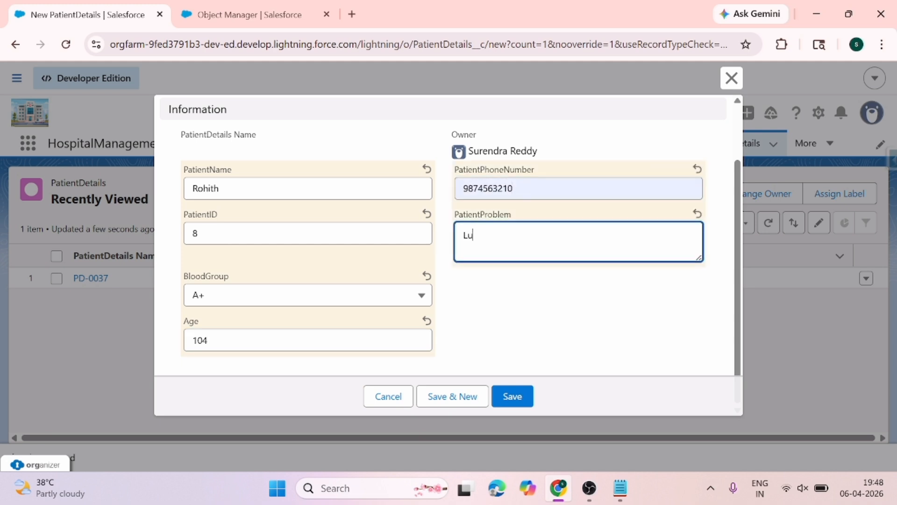
key("BackSpace")
key("BackSpace")
type("Fever")
left_click(533, 398)
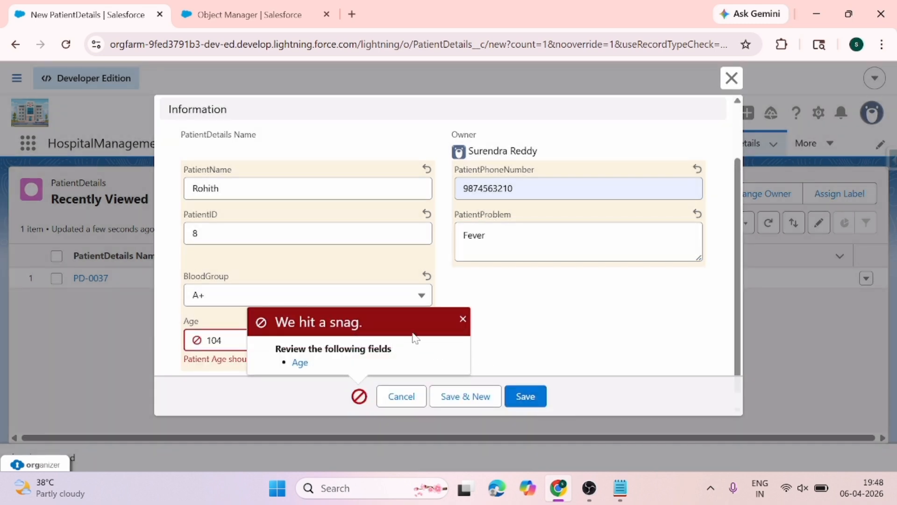
left_click(463, 319)
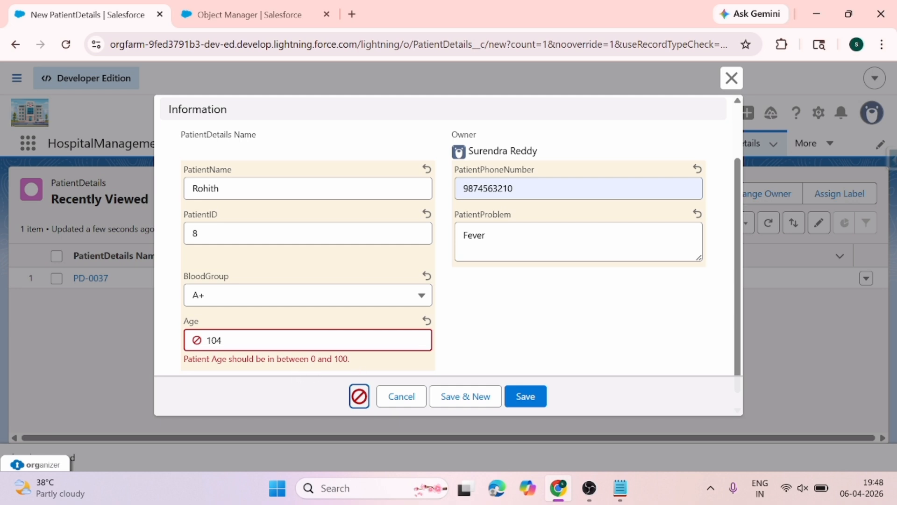
- Replace the patient's age with -8 and try to save the record again
left_click(312, 330)
key("BackSpace")
key("BackSpace")
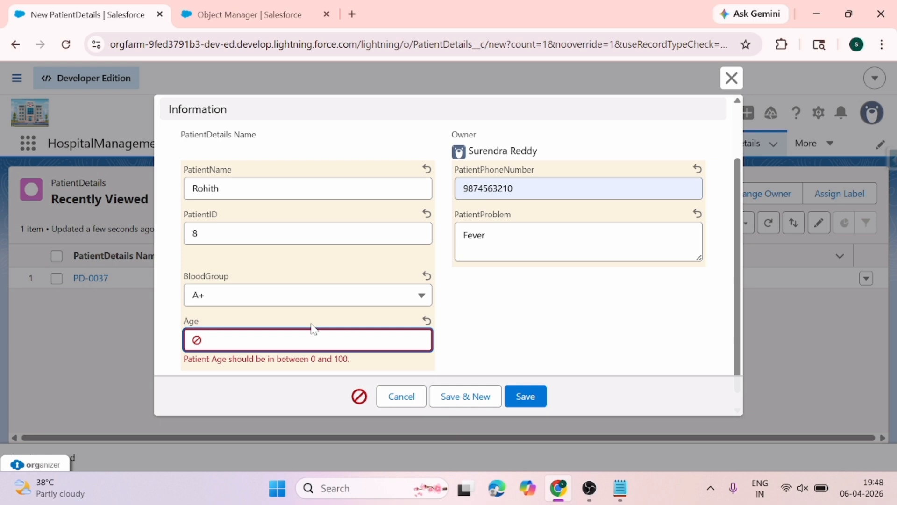
left_click(528, 396)
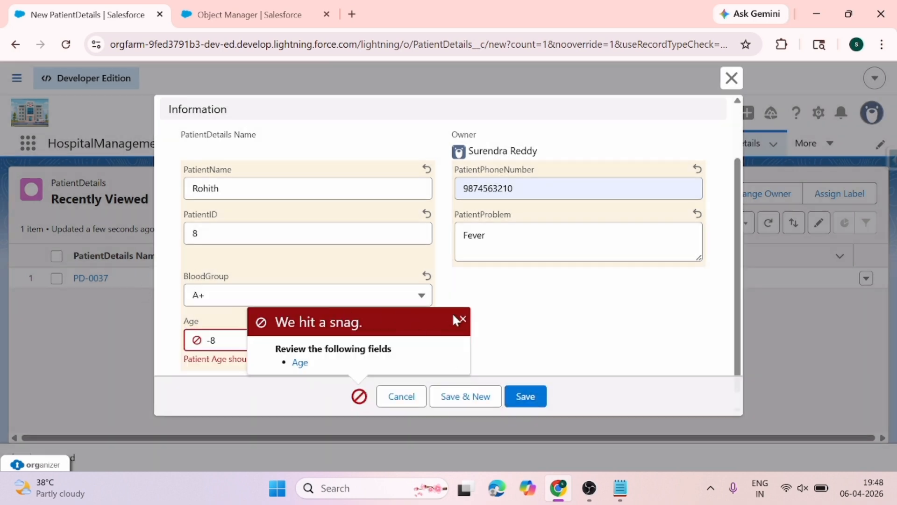
left_click(462, 321)
scroll(204, 368, "down", 1)
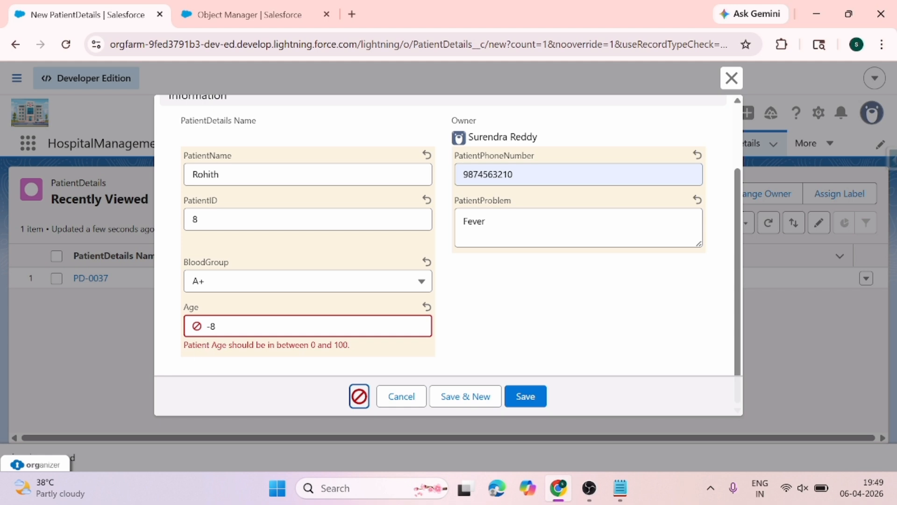
- Replace the patient's age with 25 and try to save the record again
left_click(216, 326)
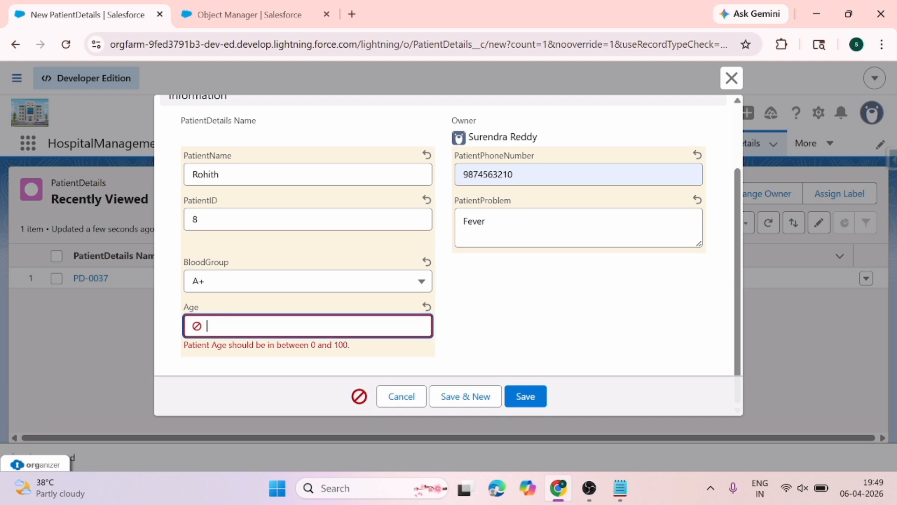
type("25")
left_click(514, 400)
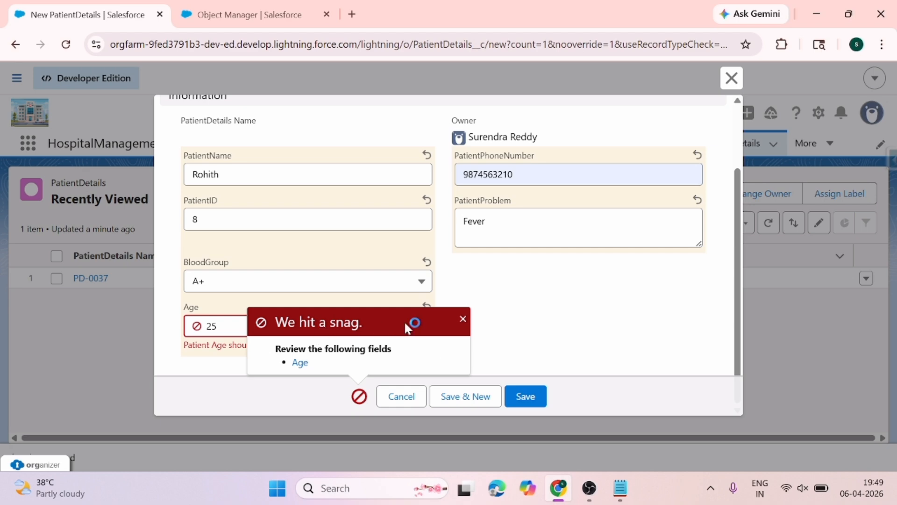
left_click(462, 319)
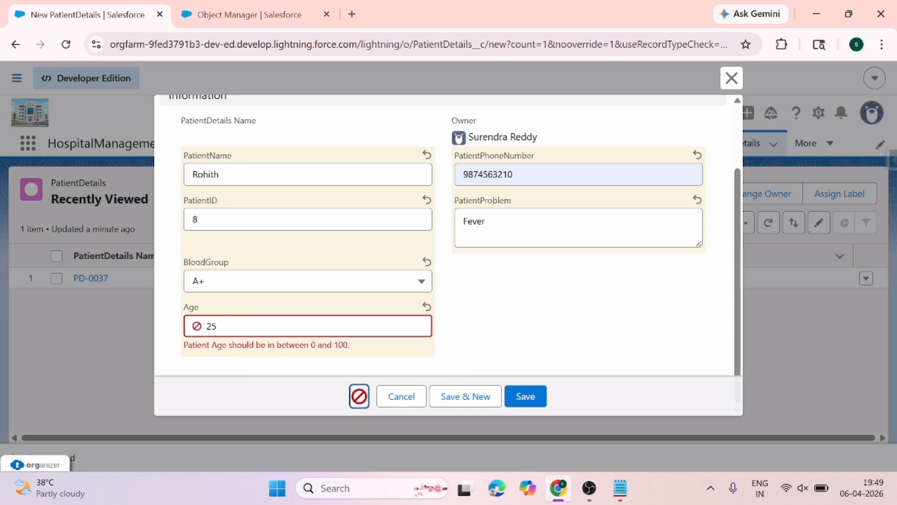
- Discard the unsaved record, reload the PatientDetails list, and start a new record with the patient's name
left_click(731, 78)
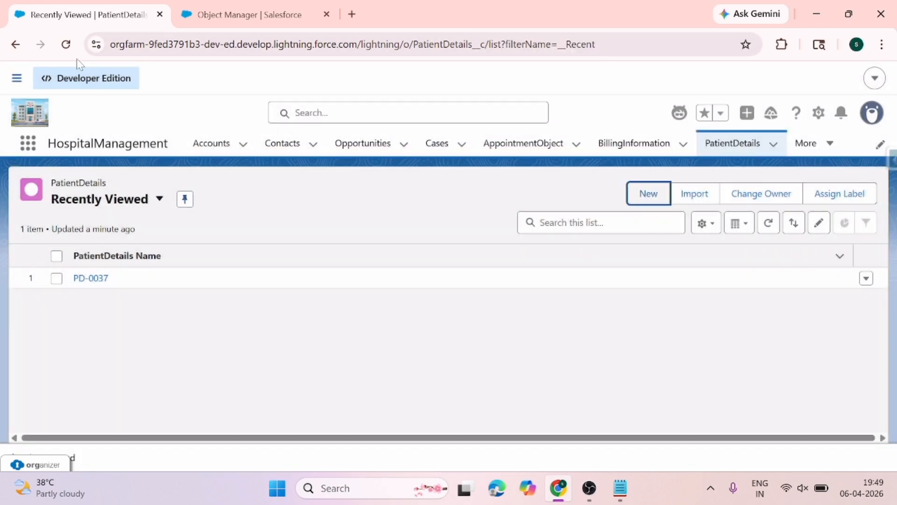
left_click(71, 51)
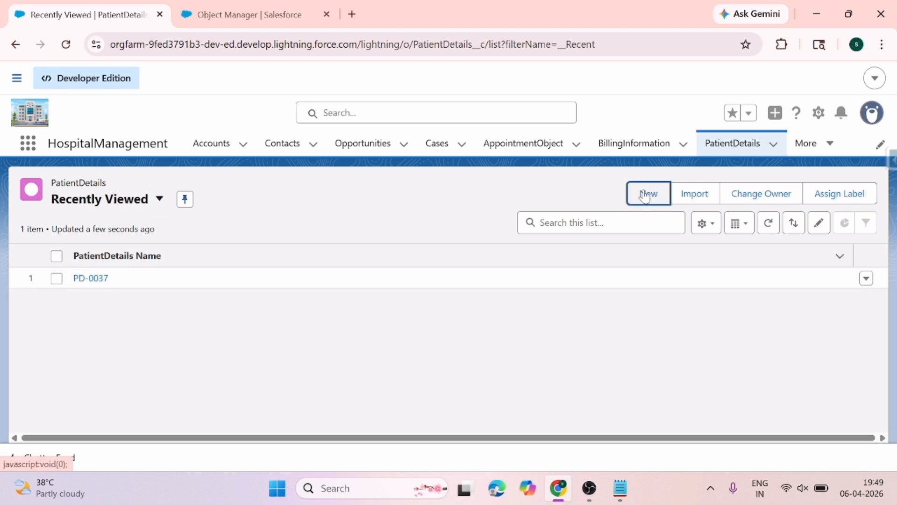
left_click(645, 195)
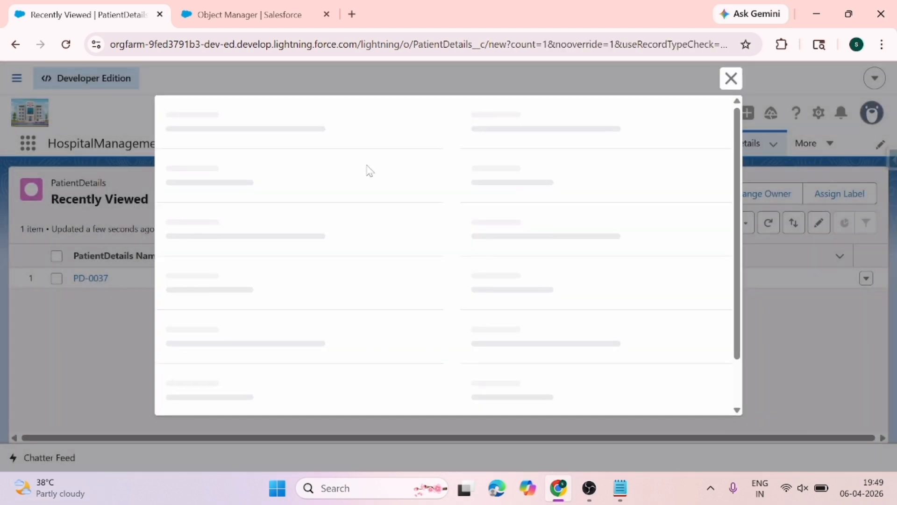
left_click(268, 262)
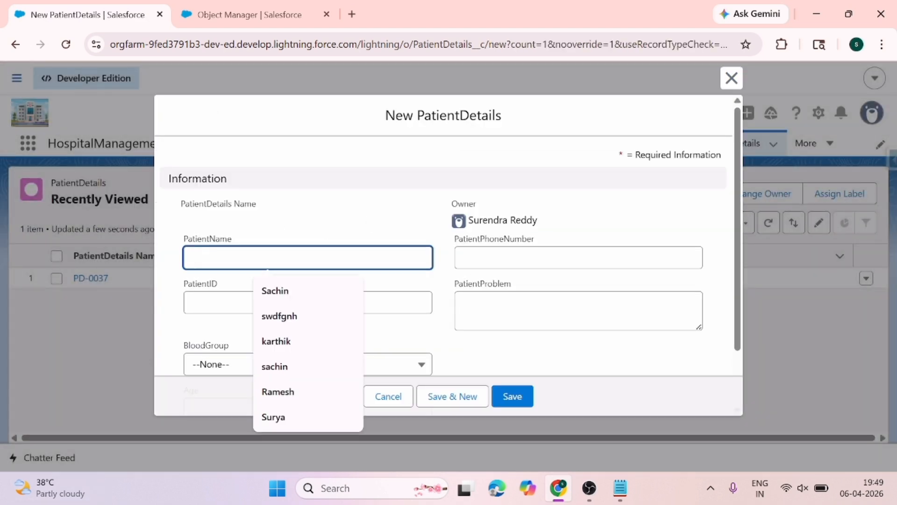
type("Rohi")
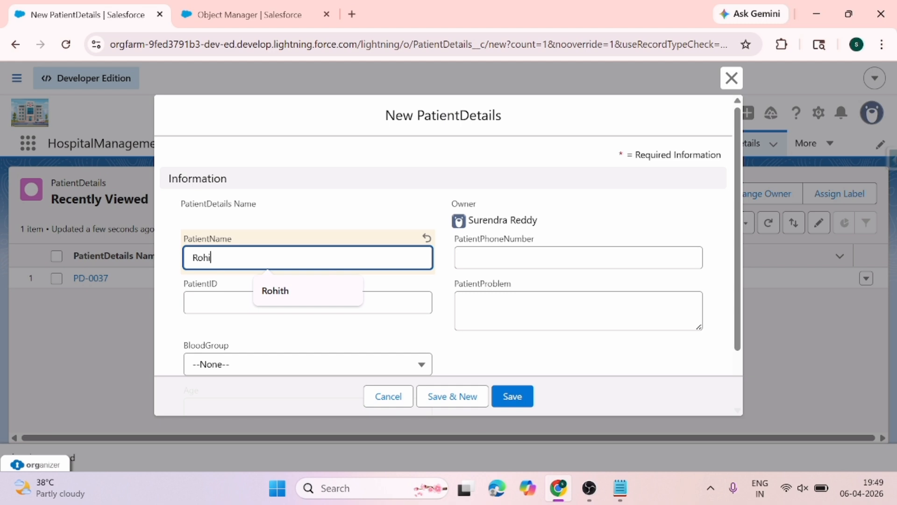
type("th")
- Set the patient's age to 25 and try to save the record with only the name and age filled in
scroll(216, 369, "down", 2)
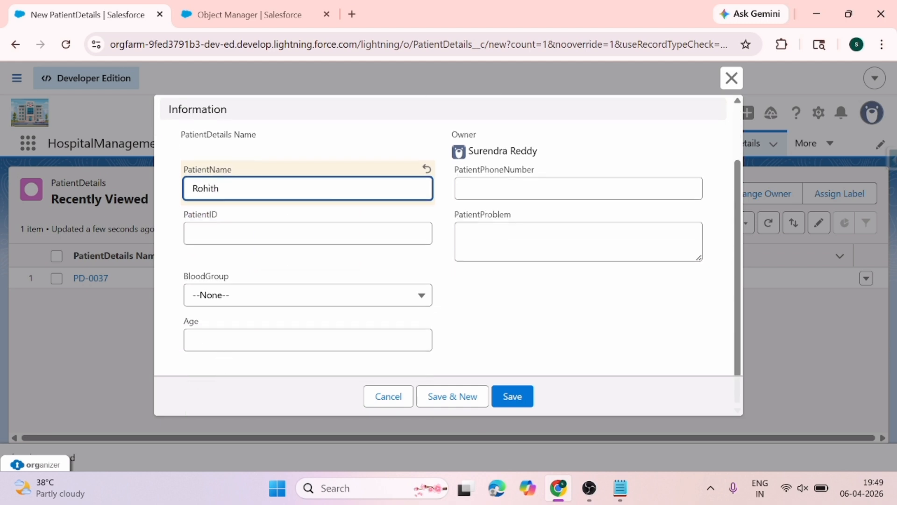
left_click(308, 340)
left_click(281, 211)
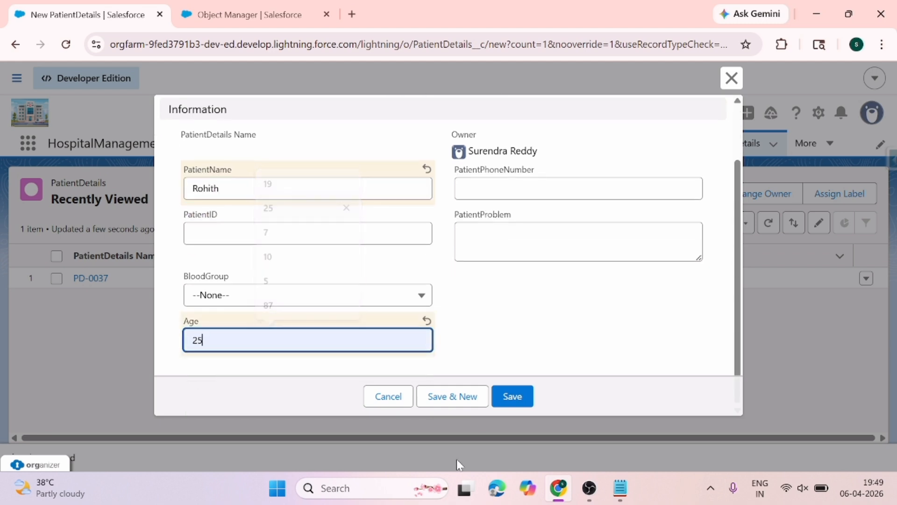
left_click(517, 398)
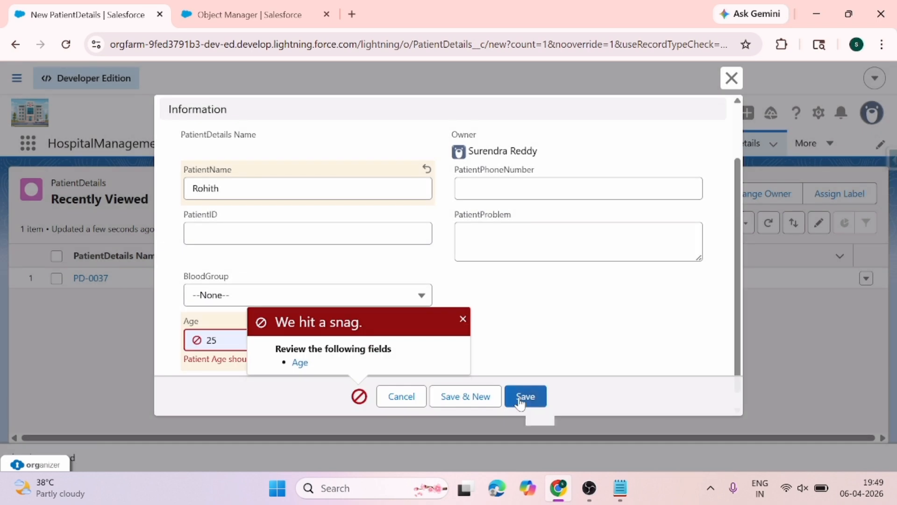
left_click(463, 319)
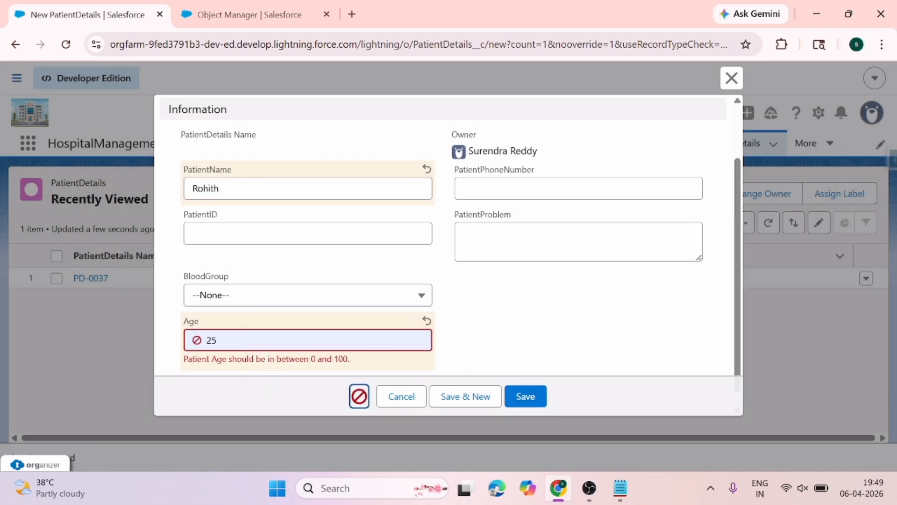
left_click(216, 339)
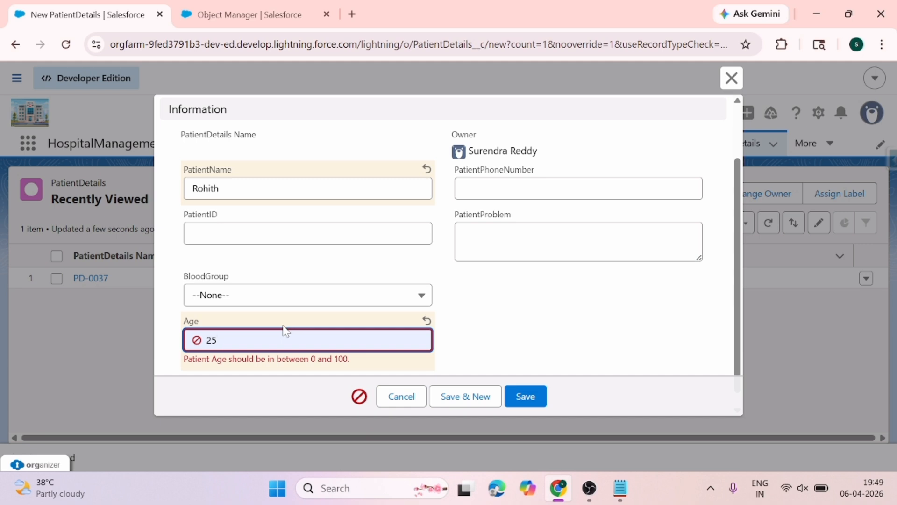
- Open the Patient_Age_should_be_valid rule for editing and review its error condition formula and error message
left_click(243, 15)
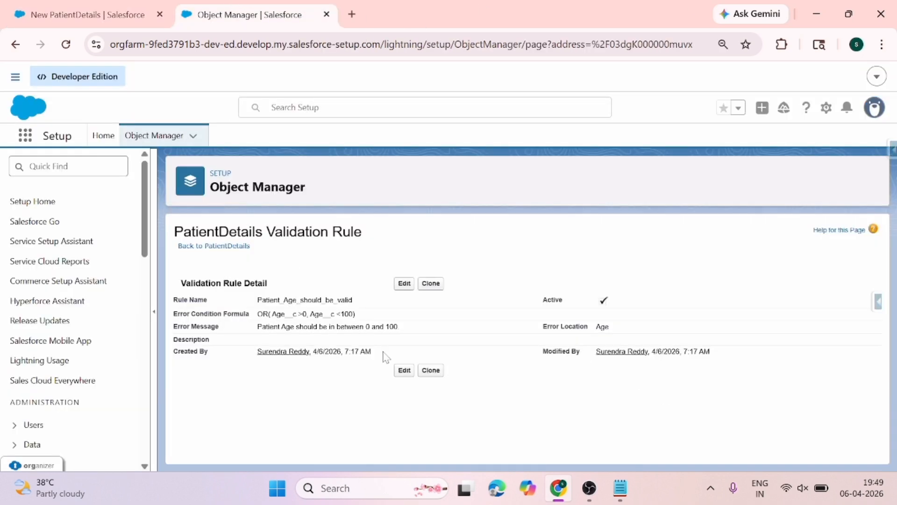
left_click(404, 284)
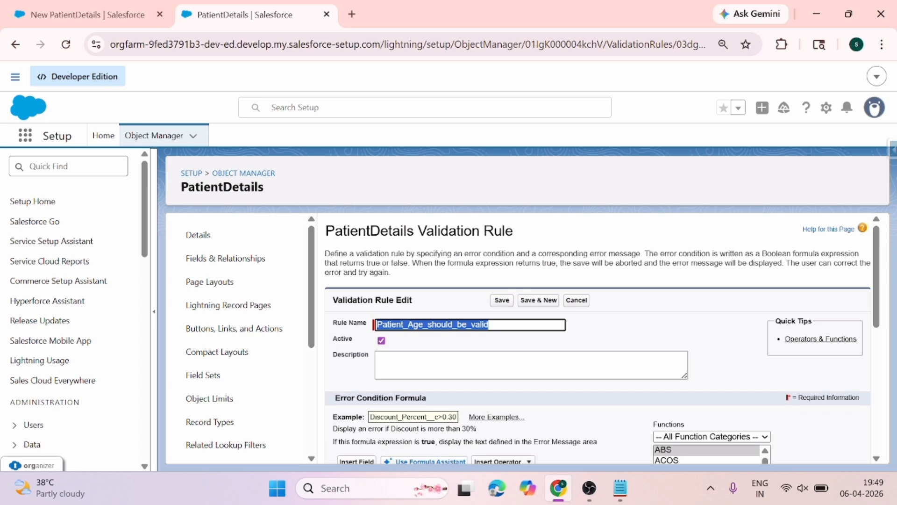
scroll(445, 379, "down", 3)
scroll(448, 383, "down", 5)
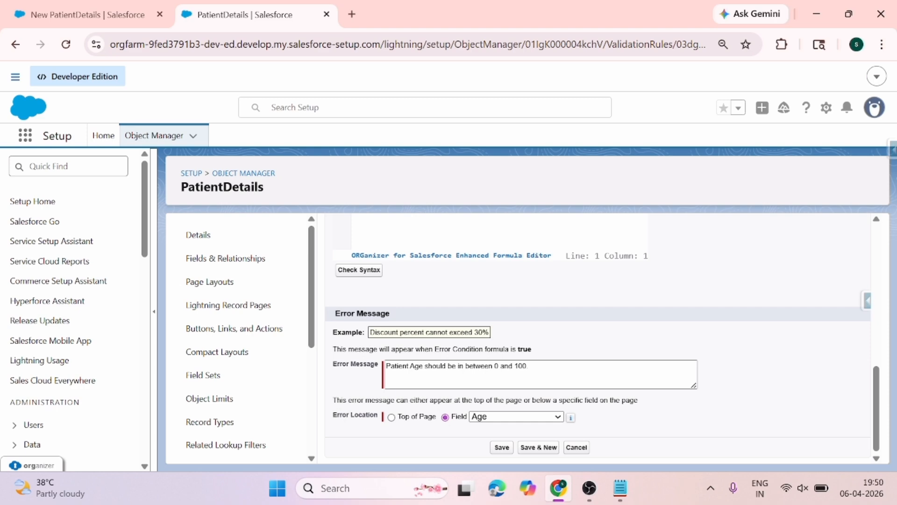
scroll(514, 337, "up", 5)
- Go back to the new patient record, re-enter the age as 25, and try to save it again
left_click(89, 15)
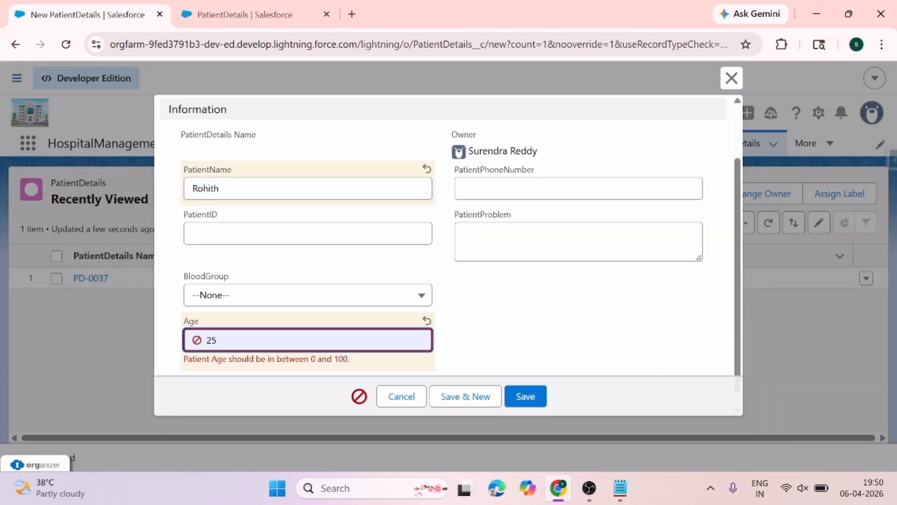
key("BackSpace")
key("BackSpace")
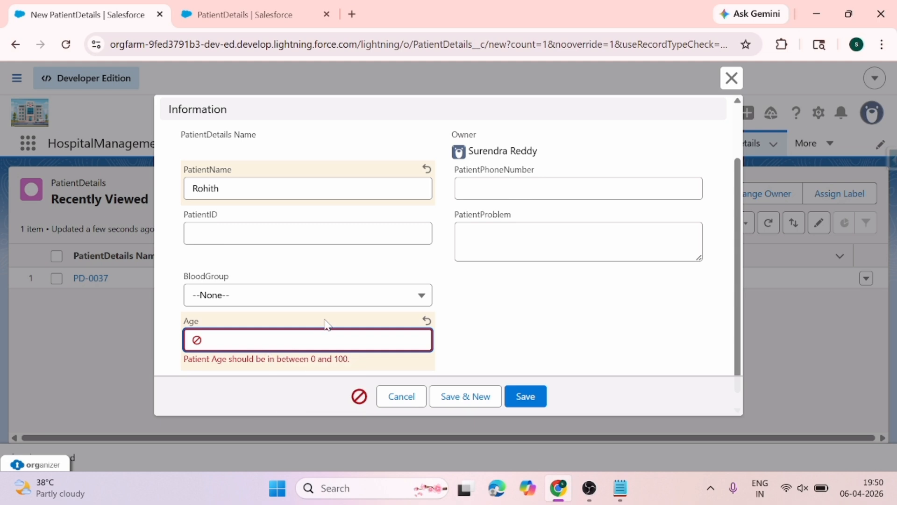
type("25")
left_click(523, 397)
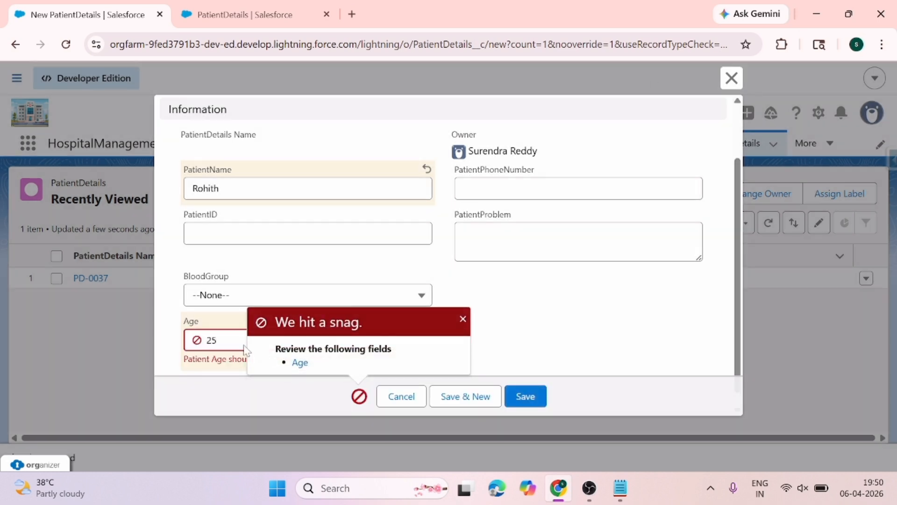
- Replace the patient's age with 8, try to save the record, and close the form without keeping it
left_click(300, 363)
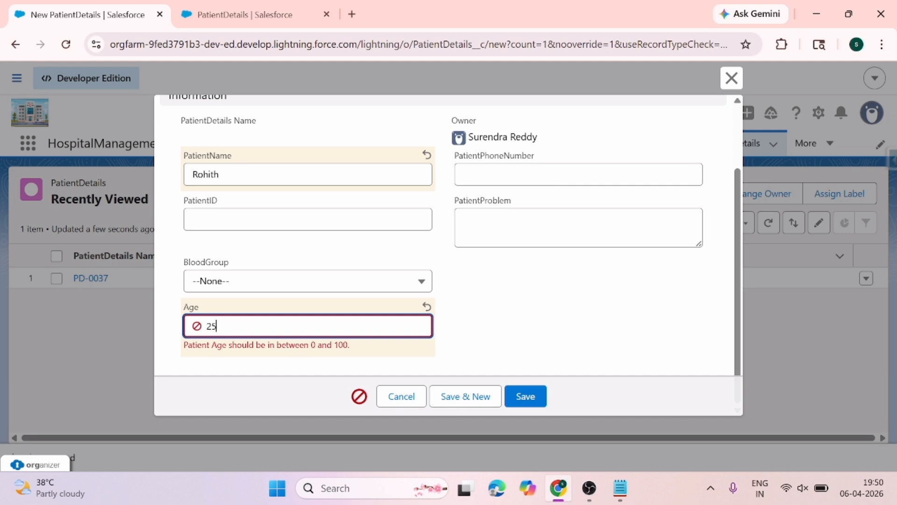
key("BackSpace")
key("BackSpace")
type("8")
left_click(517, 398)
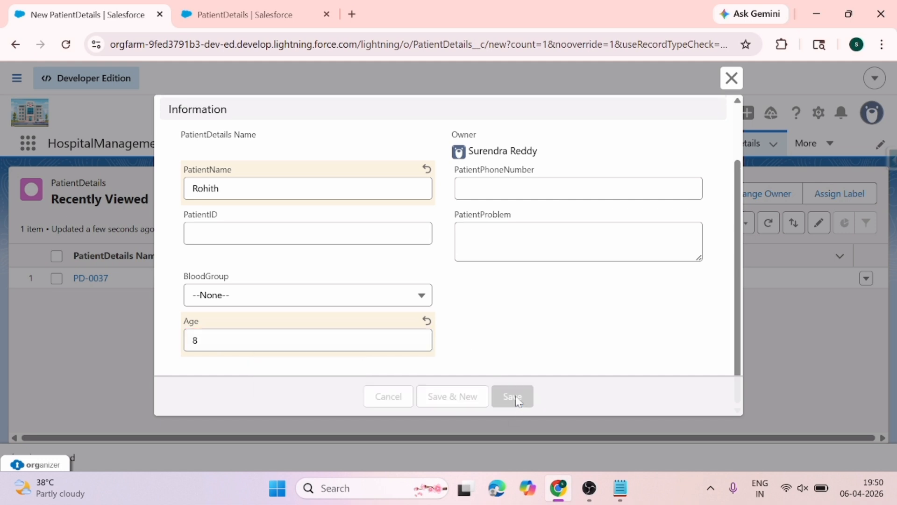
left_click(731, 78)
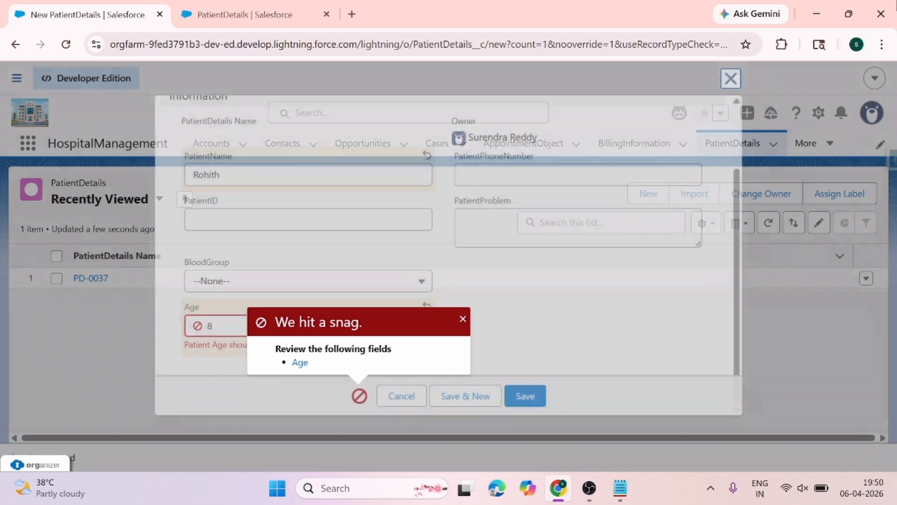
- Change the validation rule's error location to Top of Page and save the rule
left_click(281, 14)
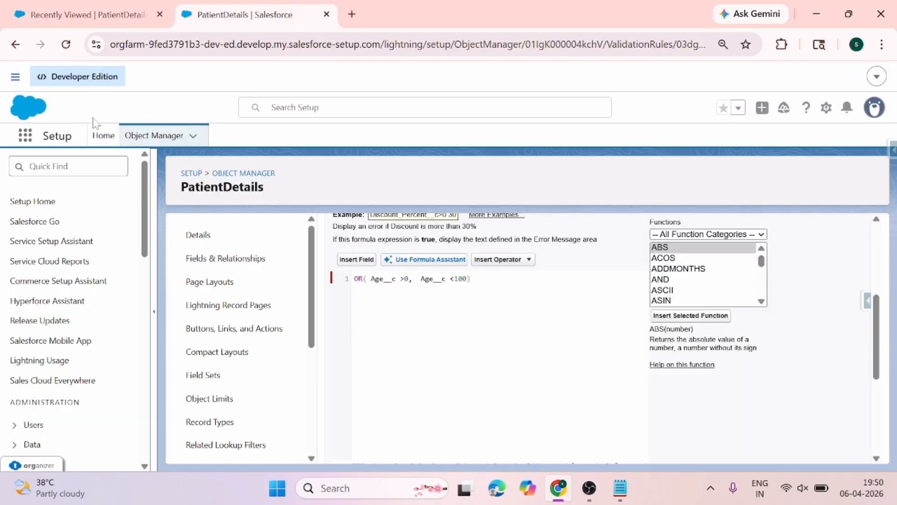
left_click(62, 53)
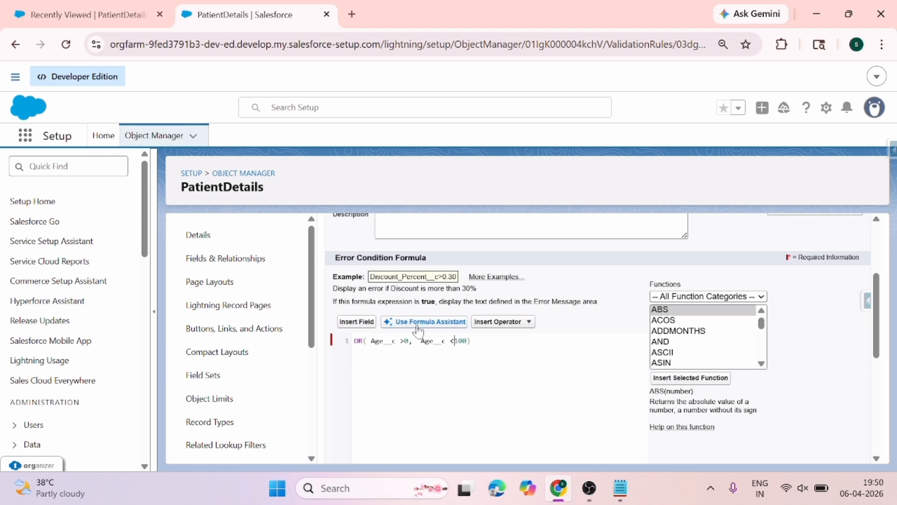
scroll(421, 331, "down", 1)
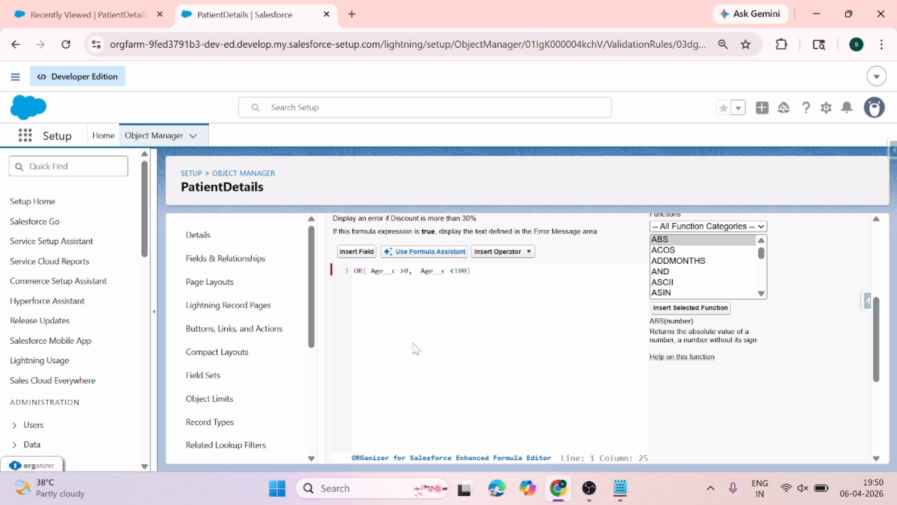
scroll(416, 349, "down", 1)
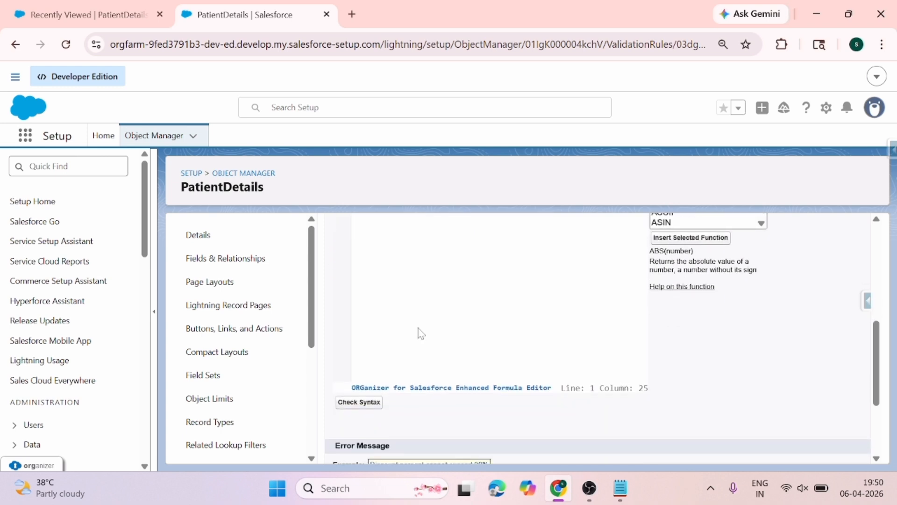
scroll(420, 333, "down", 2)
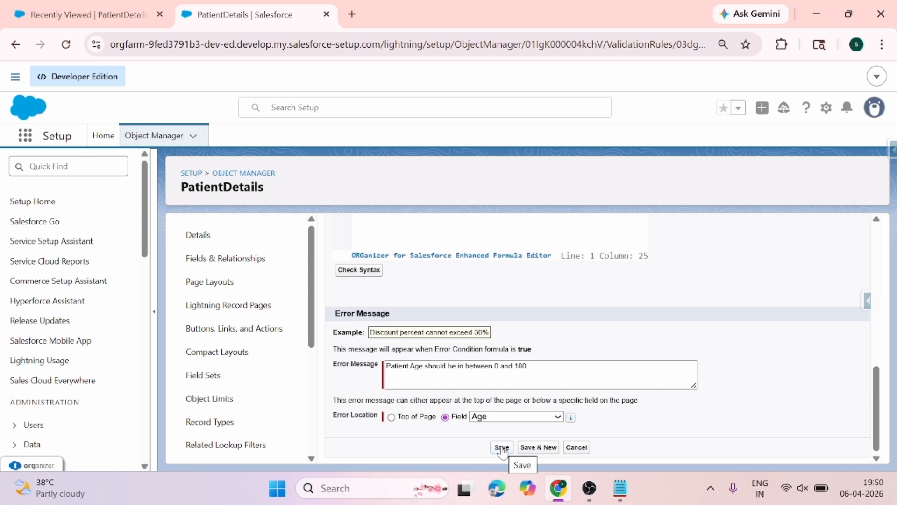
left_click(502, 447)
left_click(500, 416)
left_click(488, 286)
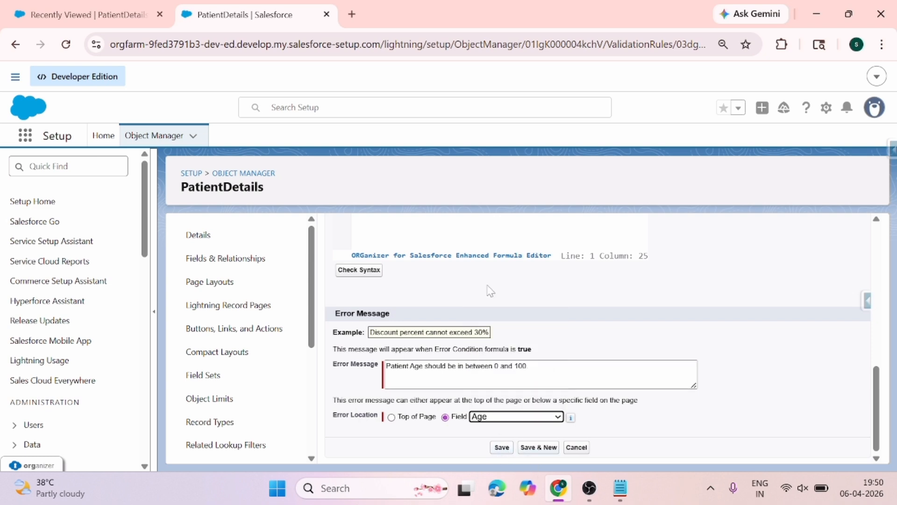
left_click(395, 420)
left_click(502, 447)
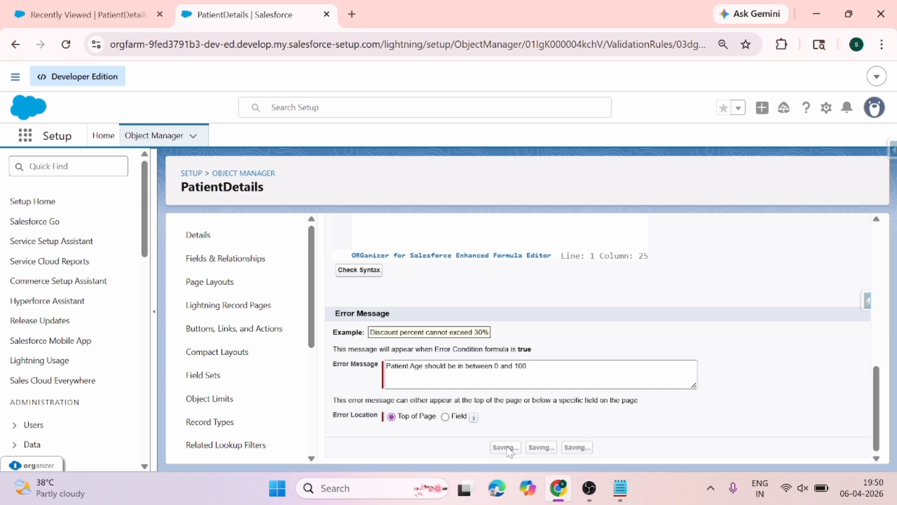
- Start another PatientDetails record with the age 25 and discard it without saving
left_click(57, 7)
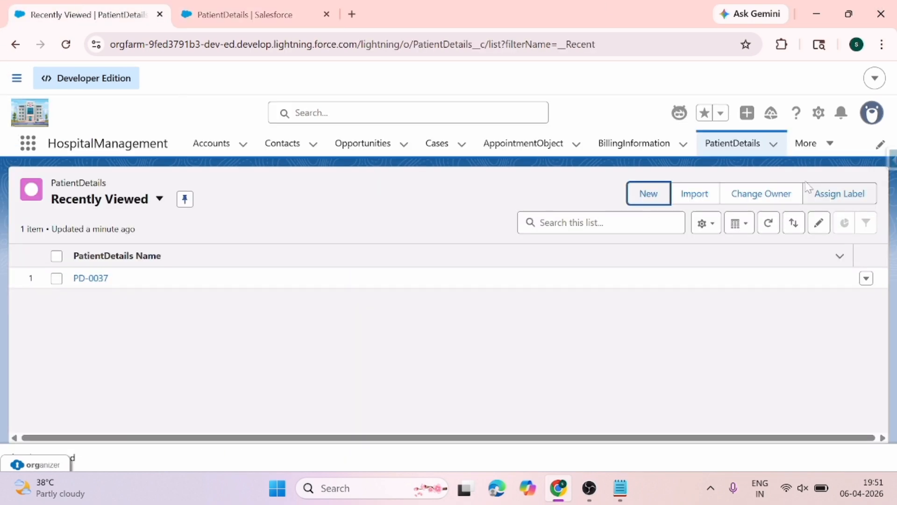
left_click(649, 193)
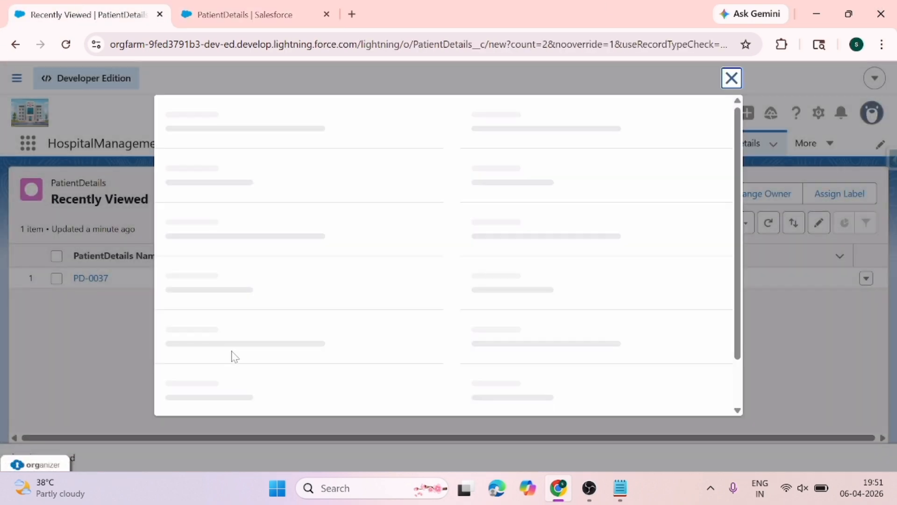
left_click(227, 343)
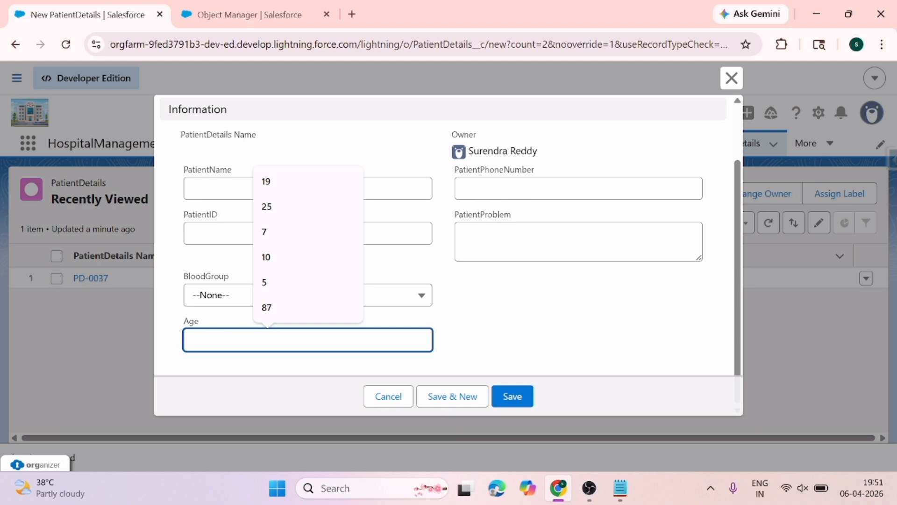
type("25")
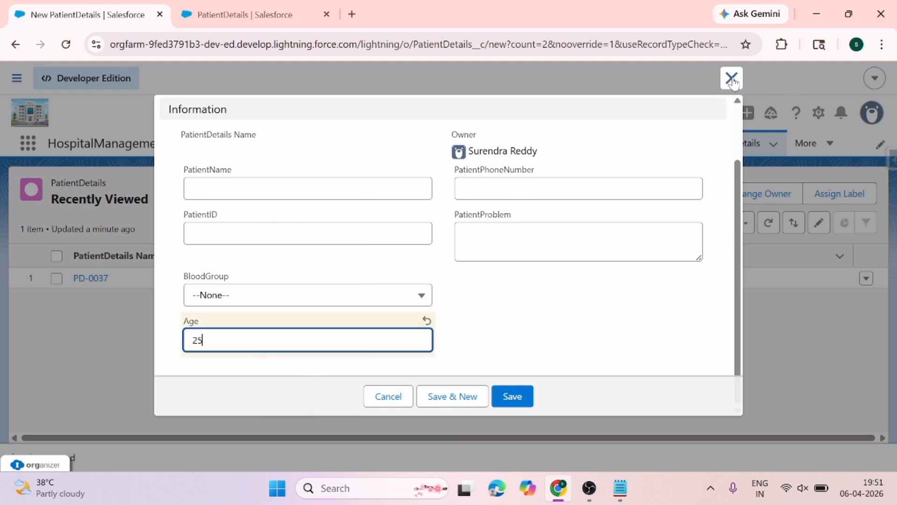
left_click(731, 78)
- Open the user profile options and choose the Compact display density
left_click(872, 113)
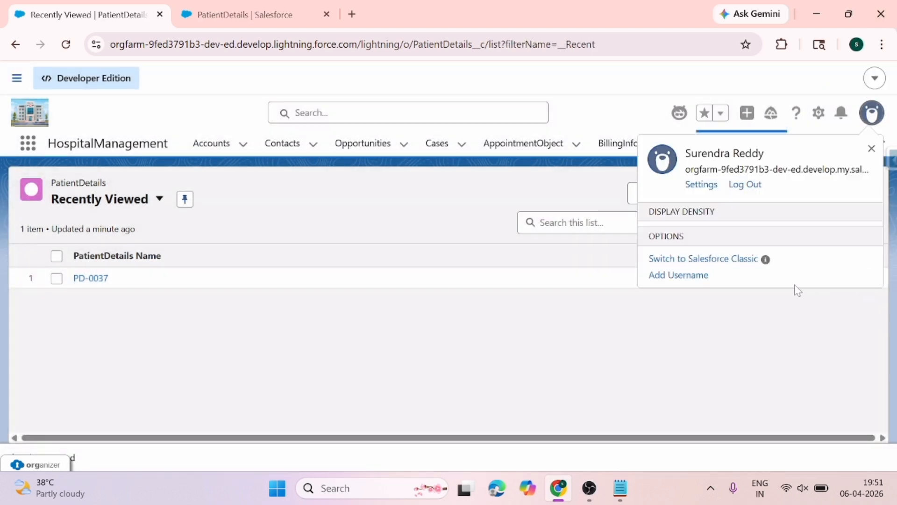
left_click(683, 414)
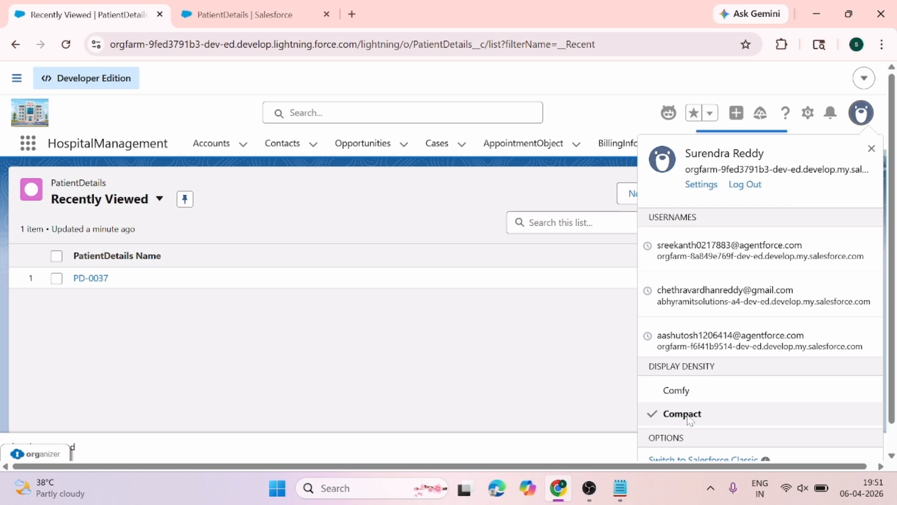
- Start a new PatientDetails record with the age 25, try to save it, and close the form without keeping it
left_click(626, 299)
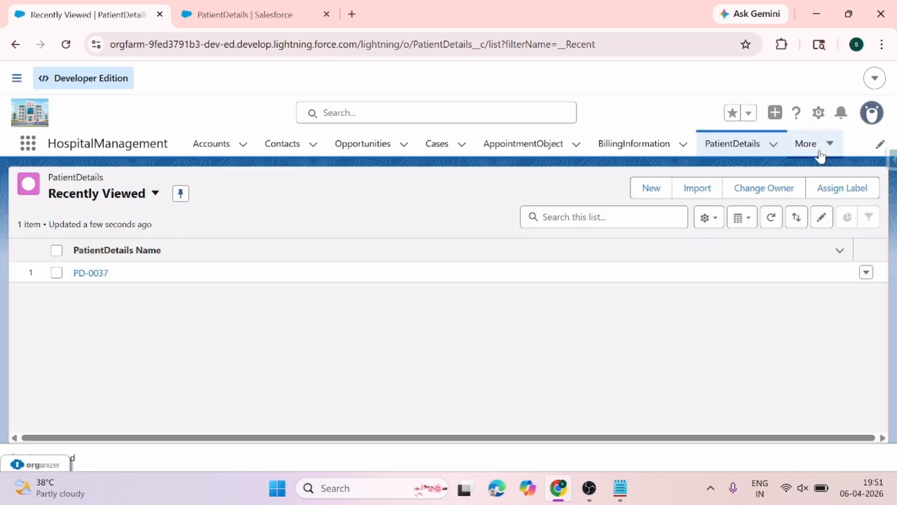
left_click(819, 153)
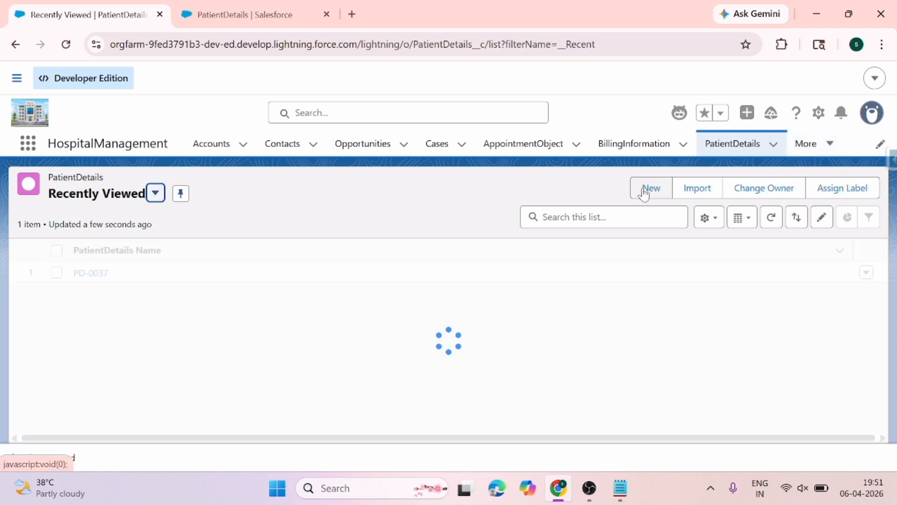
left_click(648, 189)
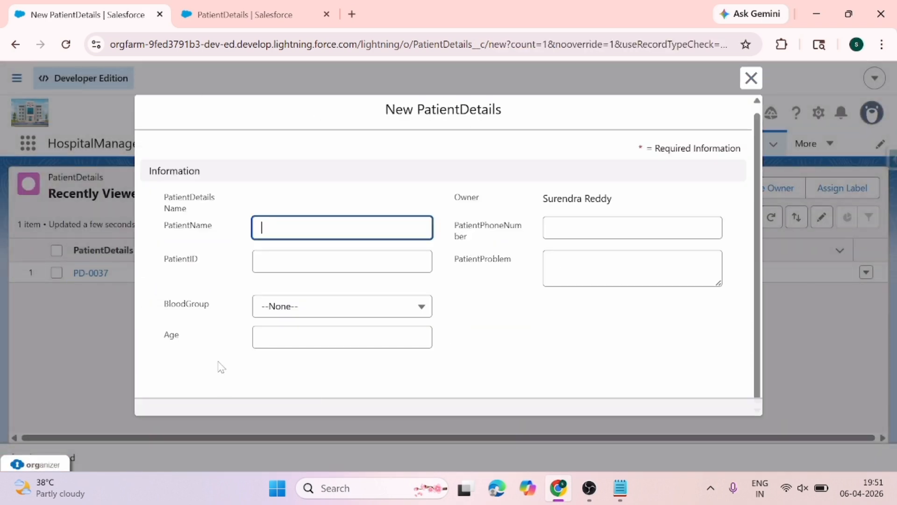
left_click(262, 336)
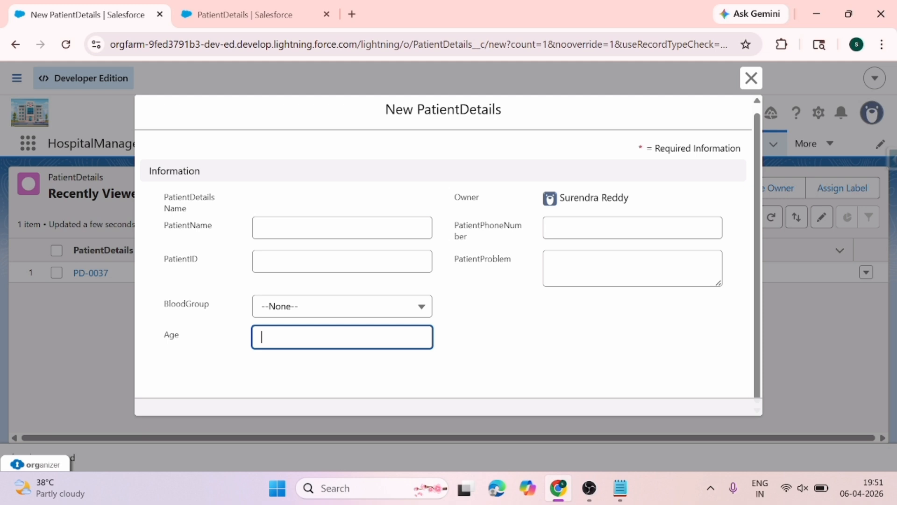
type("25")
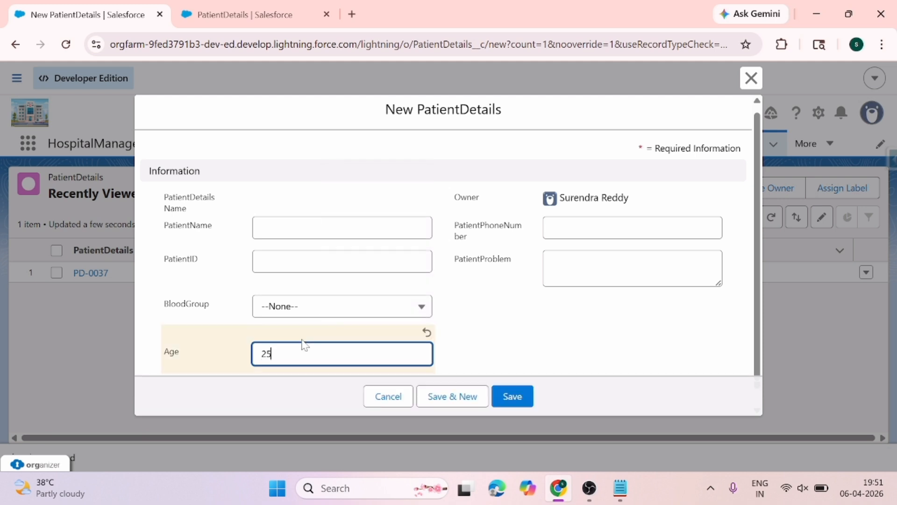
left_click(514, 397)
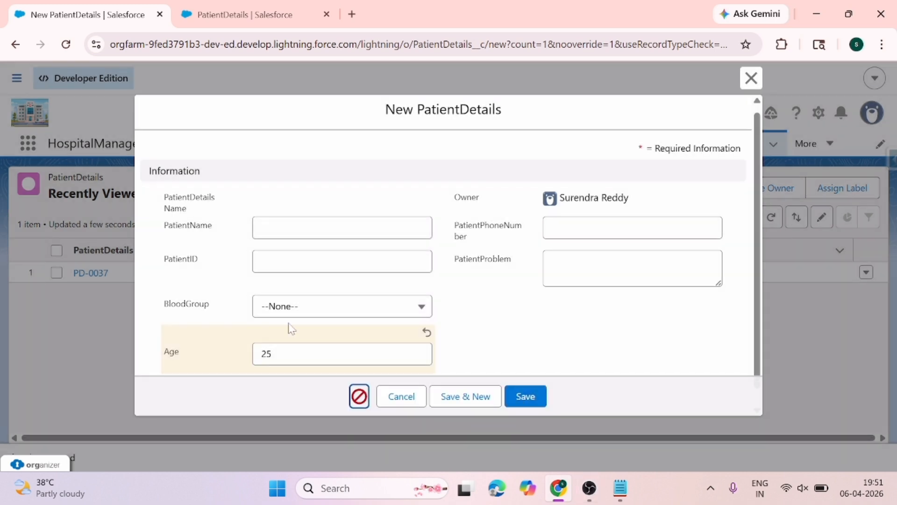
scroll(293, 325, "down", 1)
scroll(293, 325, "up", 1)
left_click(751, 78)
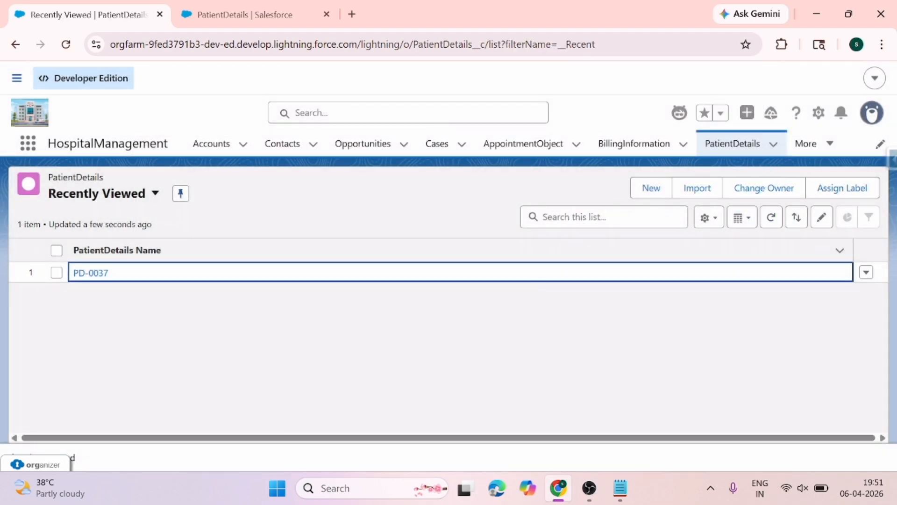
- Start another PatientDetails record with the age 25, try to save it, and dismiss the error notice
left_click(651, 187)
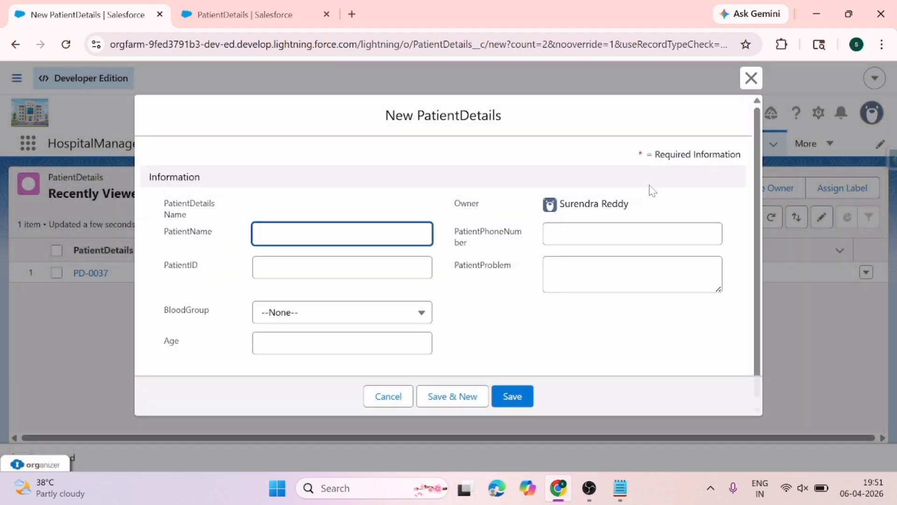
scroll(306, 327, "down", 1)
scroll(306, 326, "up", 1)
left_click(296, 344)
left_click(411, 210)
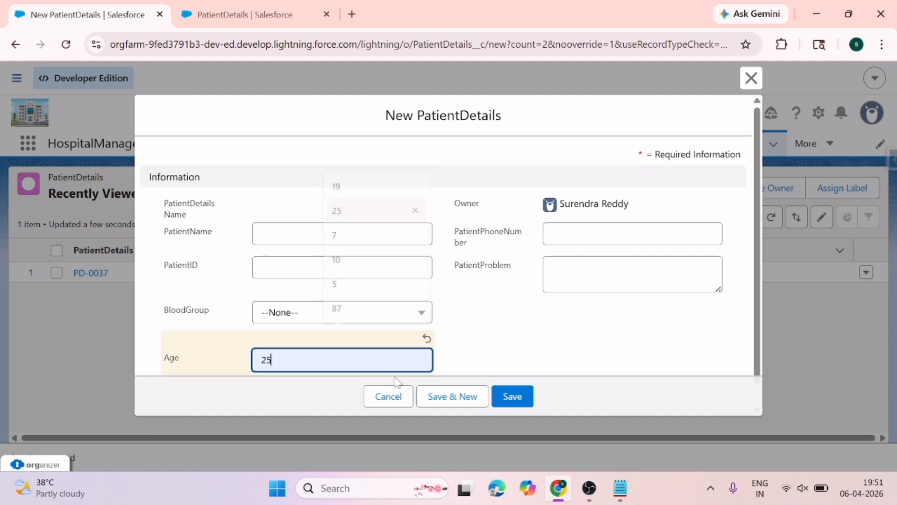
left_click(514, 398)
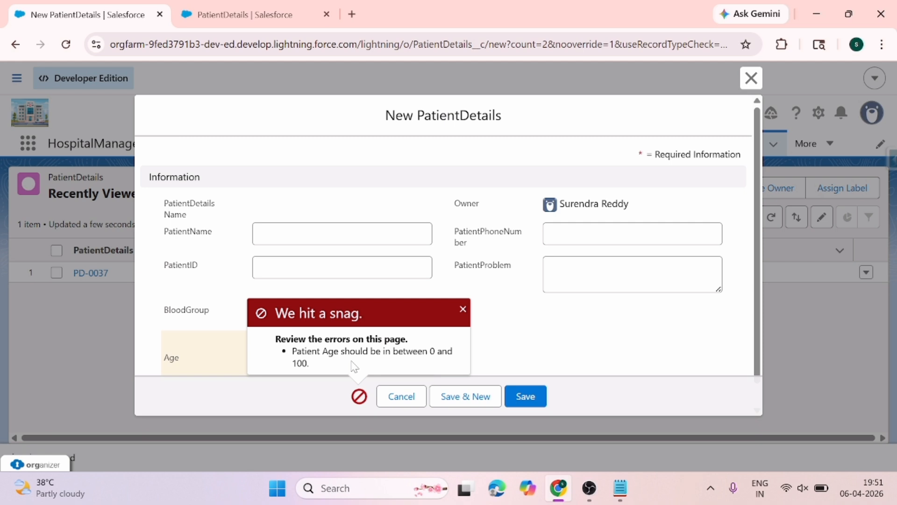
left_click(462, 309)
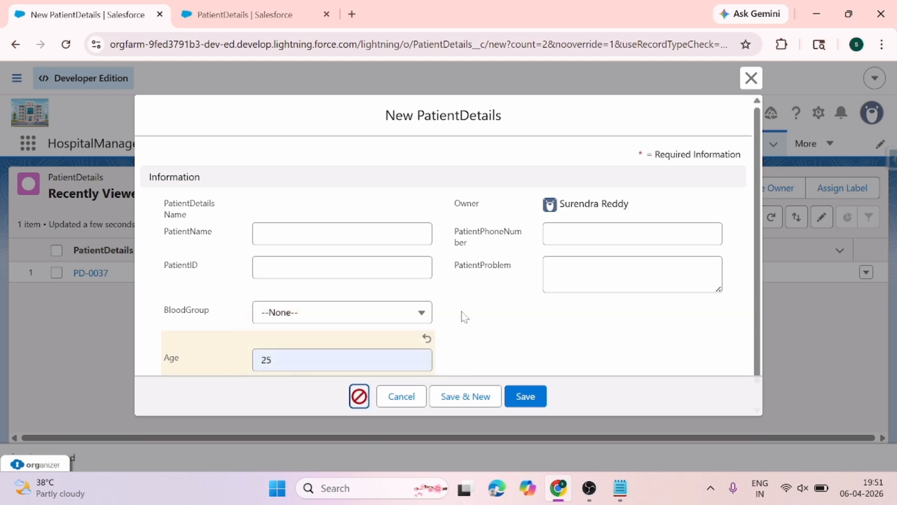
- Search Google for chatgpt in a new browser tab
left_click(352, 14)
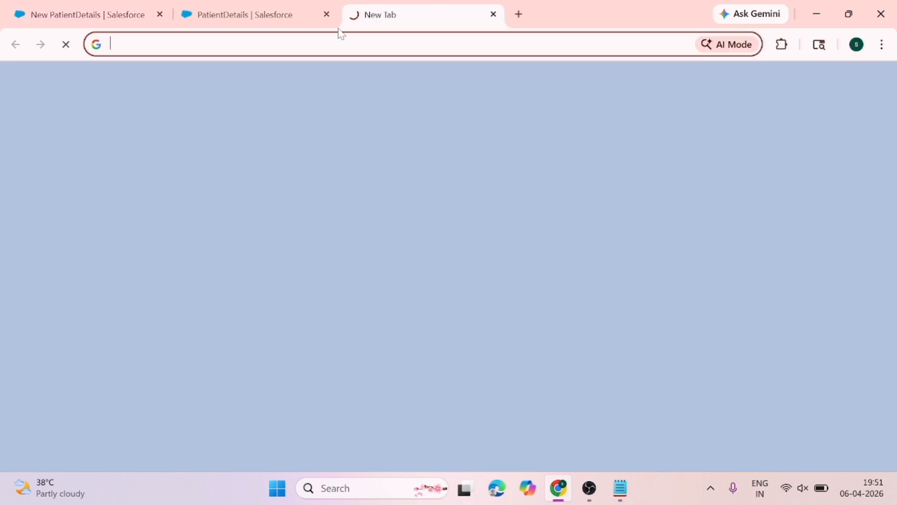
left_click(280, 262)
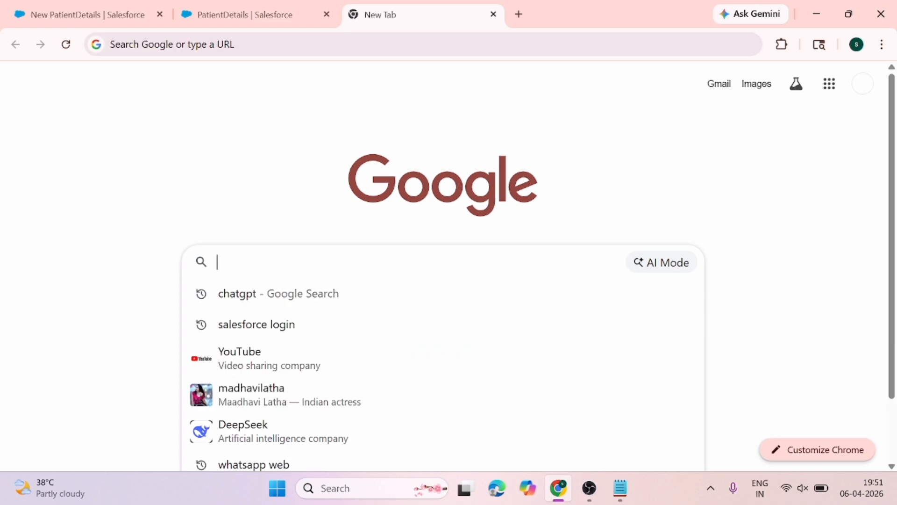
key("Down")
left_click(293, 309)
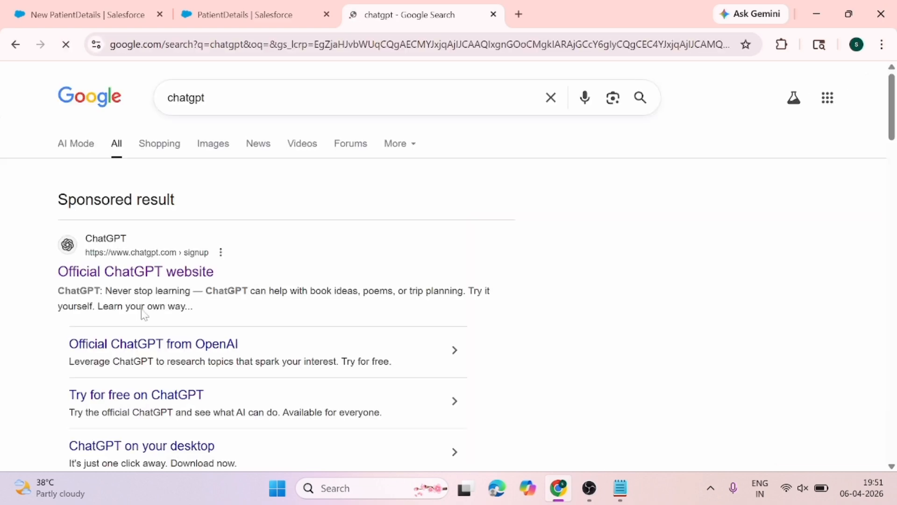
- Open the Patient_Age_should_be_valid validation rule for editing and examine its error condition formula
left_click(224, 10)
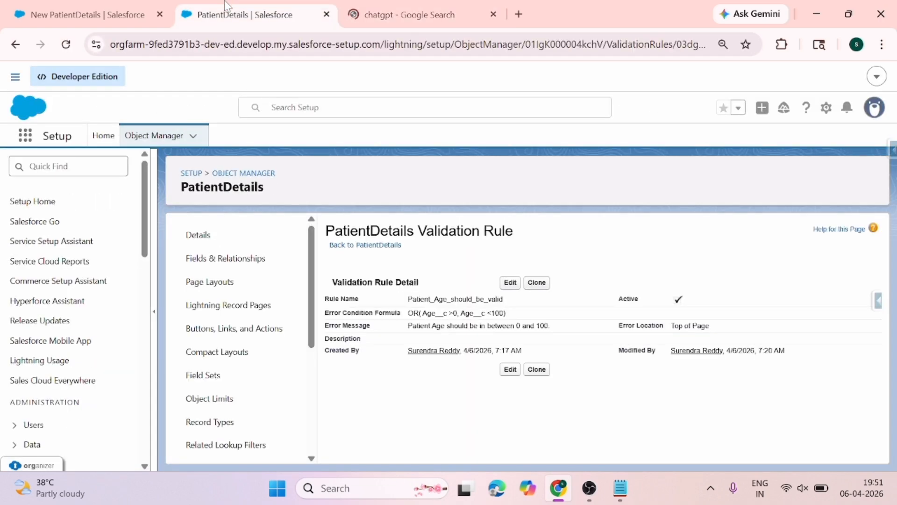
left_click(509, 282)
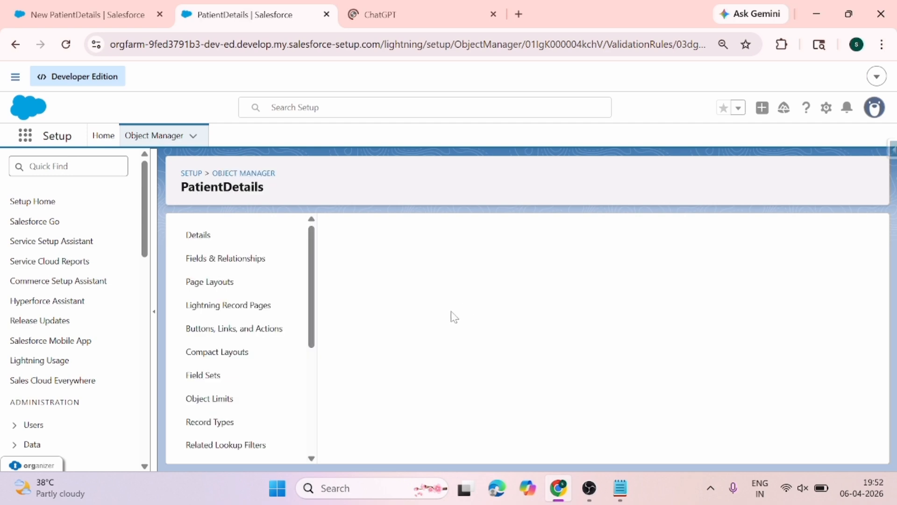
scroll(454, 317, "down", 3)
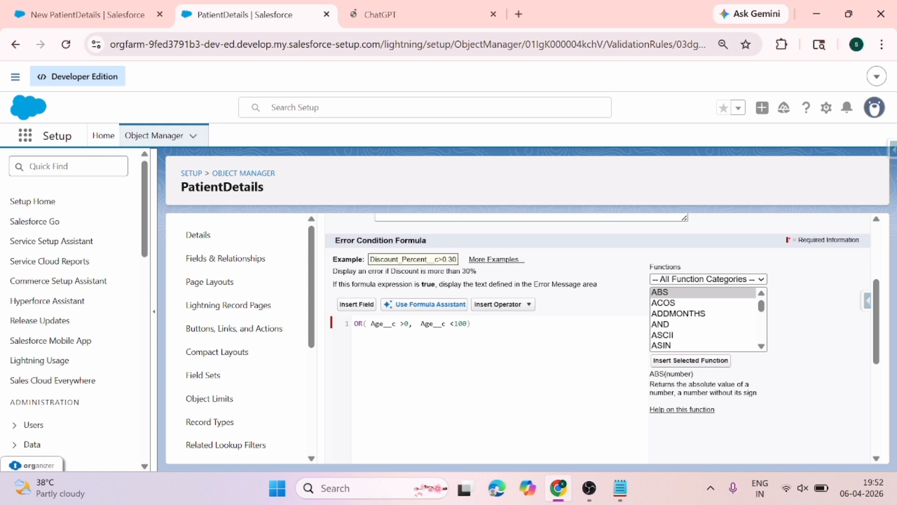
left_click_drag(354, 323, 471, 324)
left_click(488, 359)
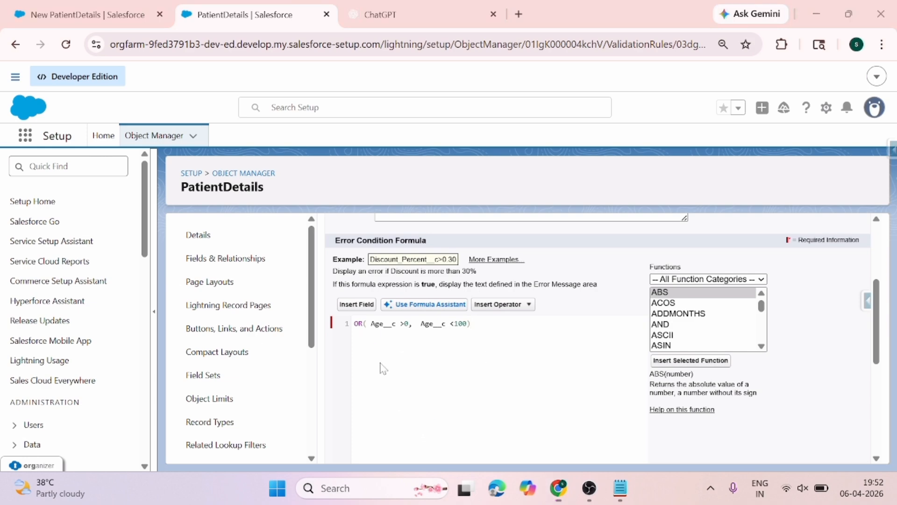
key("super+shift+s")
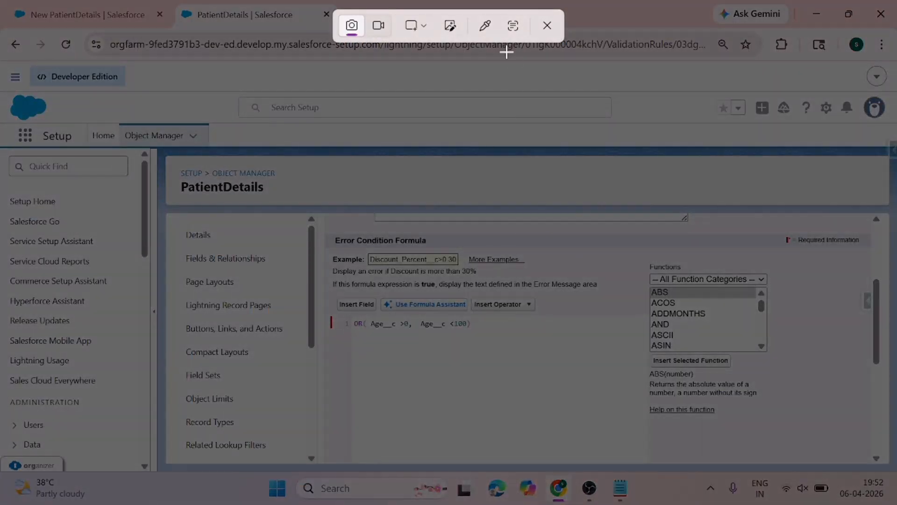
left_click(547, 25)
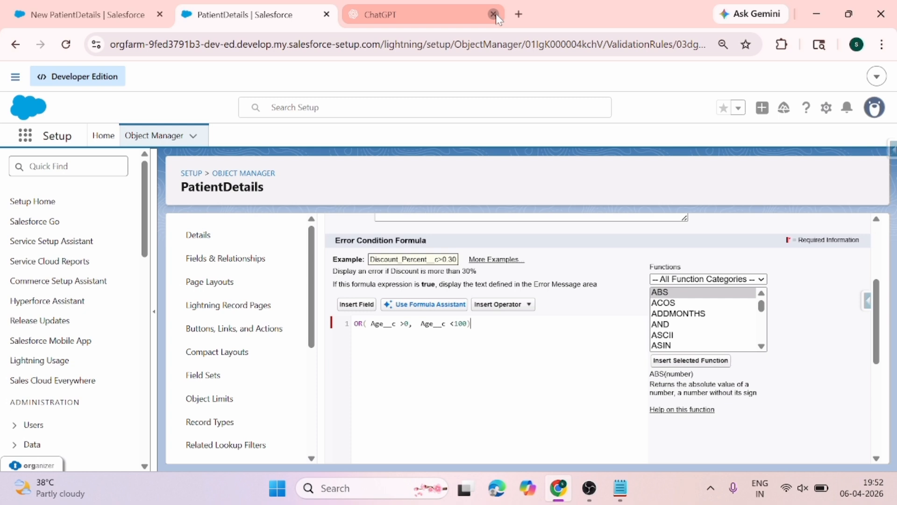
- Launch the Copilot app and bring up its empty message box
left_click(527, 486)
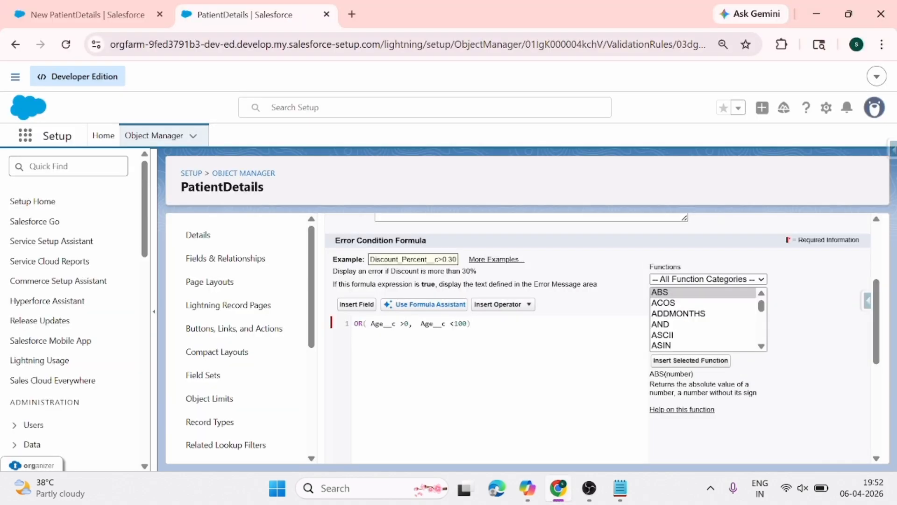
scroll(399, 346, "up", 2)
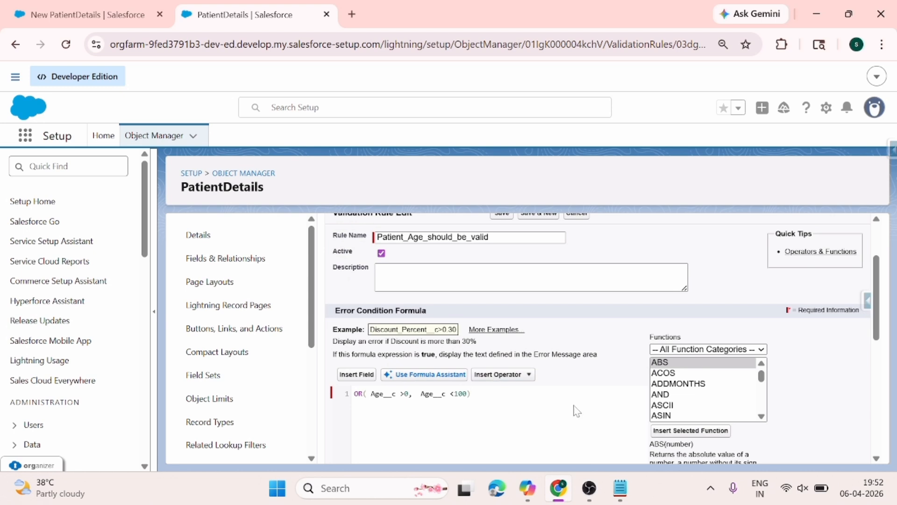
scroll(492, 403, "down", 6)
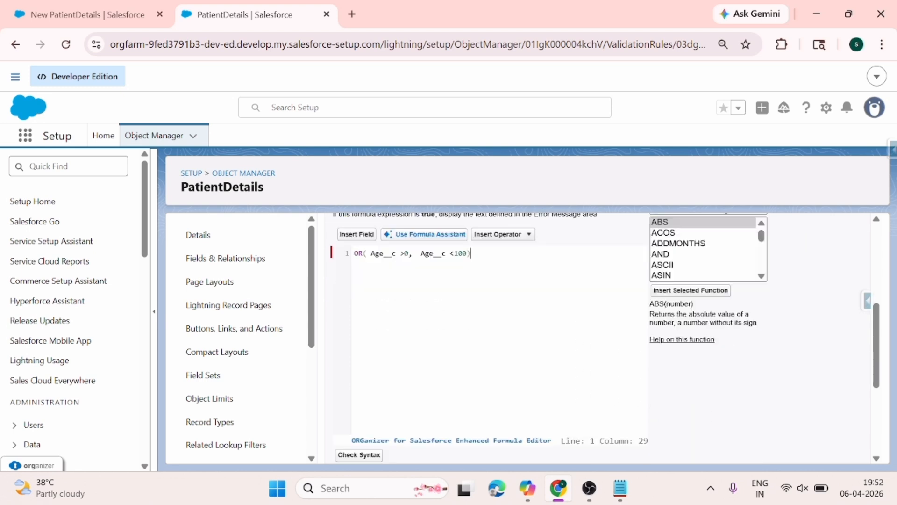
scroll(492, 403, "down", 3)
scroll(492, 403, "up", 7)
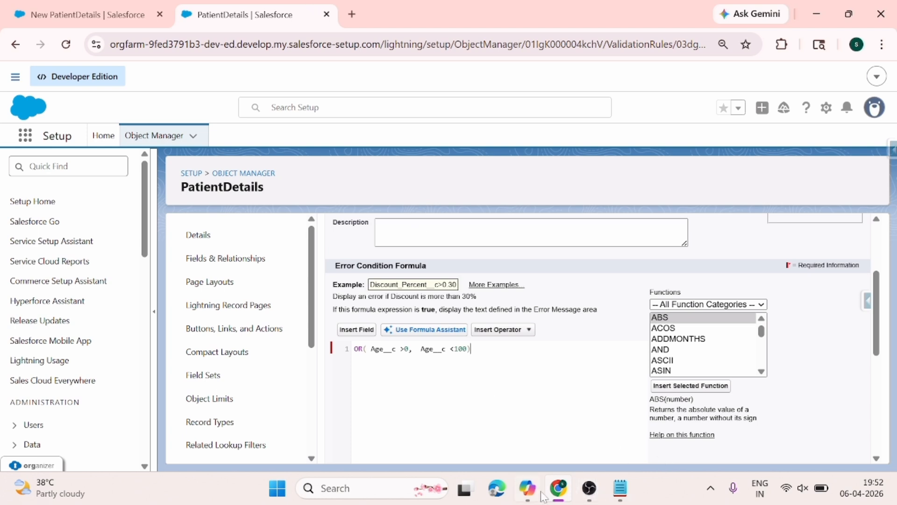
left_click(516, 439)
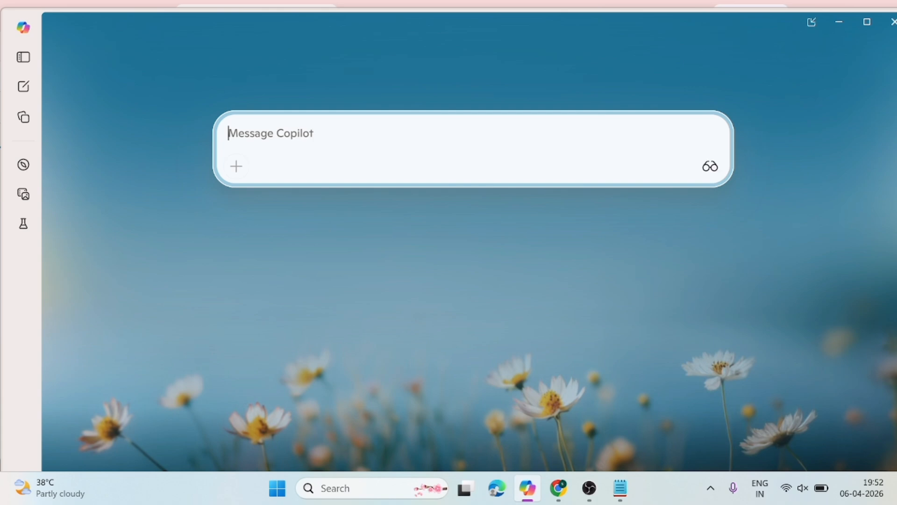
- Begin the Copilot message with "In validation rule, I need to create one validation rule."
type("In validation rule,")
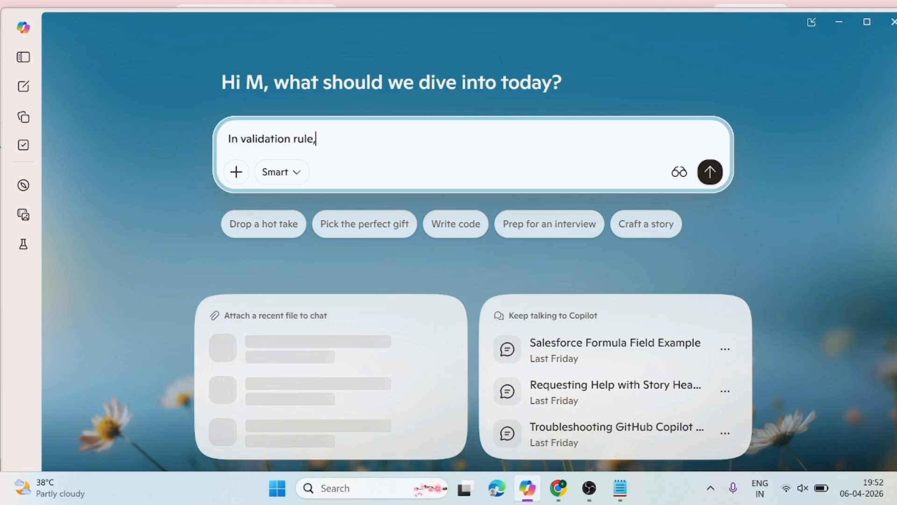
type(" I need t")
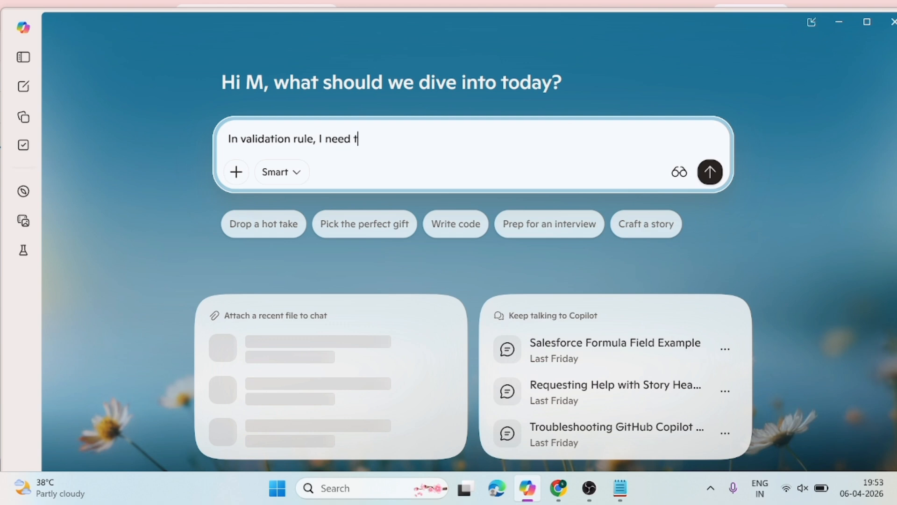
type("o create one validation ")
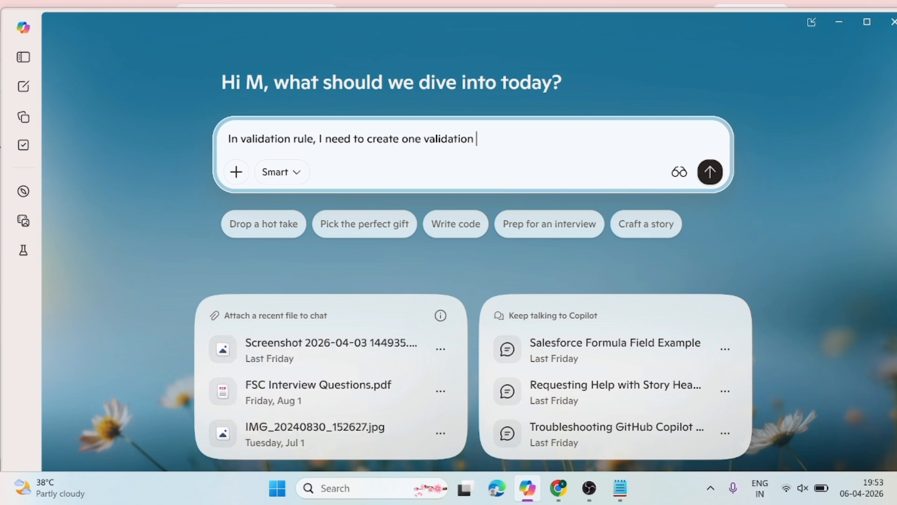
type("rule")
type(".")
- Complete the message with "So The age of the patient in should be Greater than 0 and less than 100..." and send it
type("So ")
type("I")
key("BackSpace")
key("BackSpace")
type("The age of ")
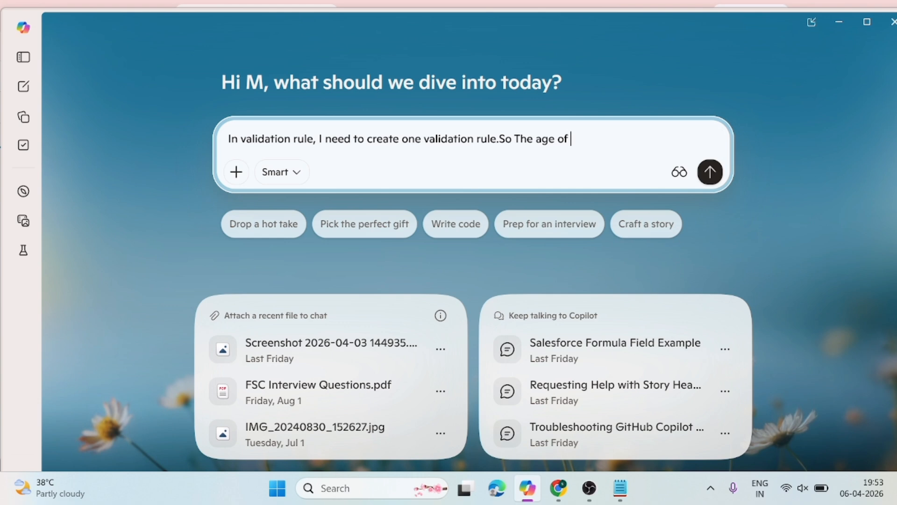
type("the patient in should ")
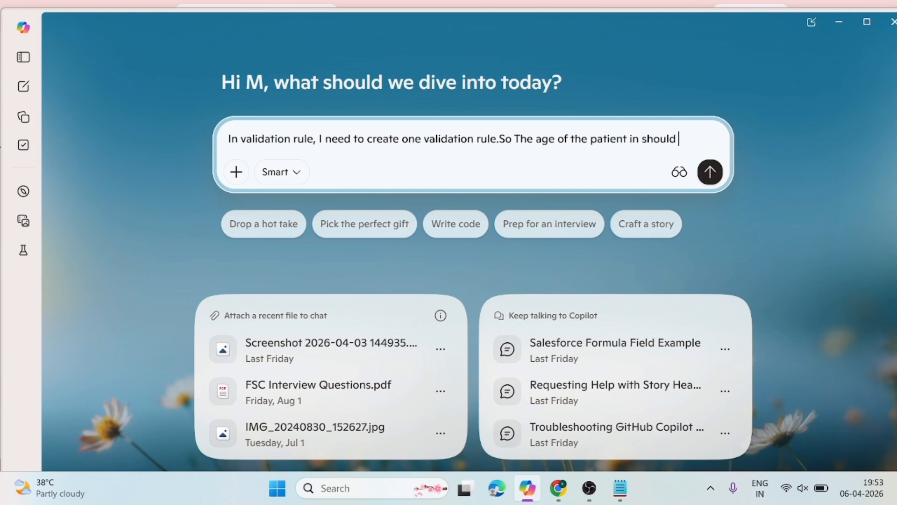
type("be between ")
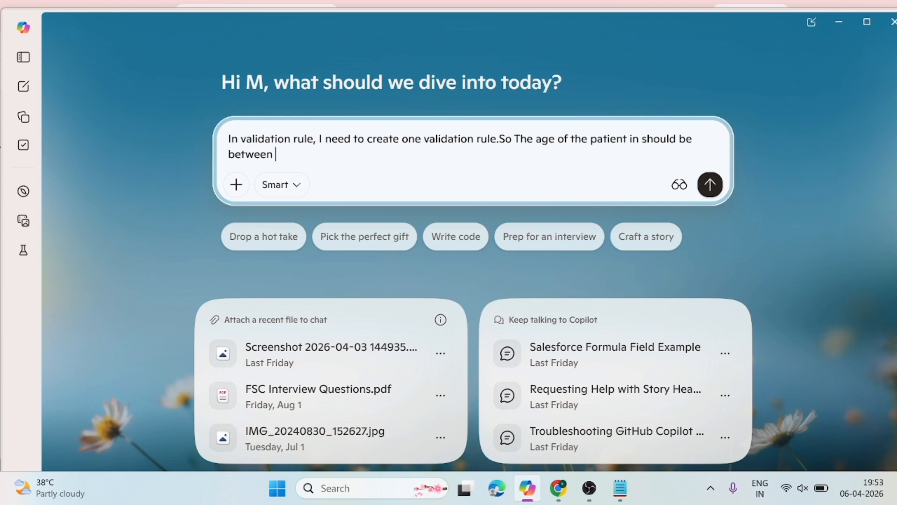
type("0")
key("BackSpace")
key("BackSpace")
key("BackSpace")
key("BackSpace")
key("BackSpace")
key("BackSpace")
key("BackSpace")
key("BackSpace")
key("BackSpace")
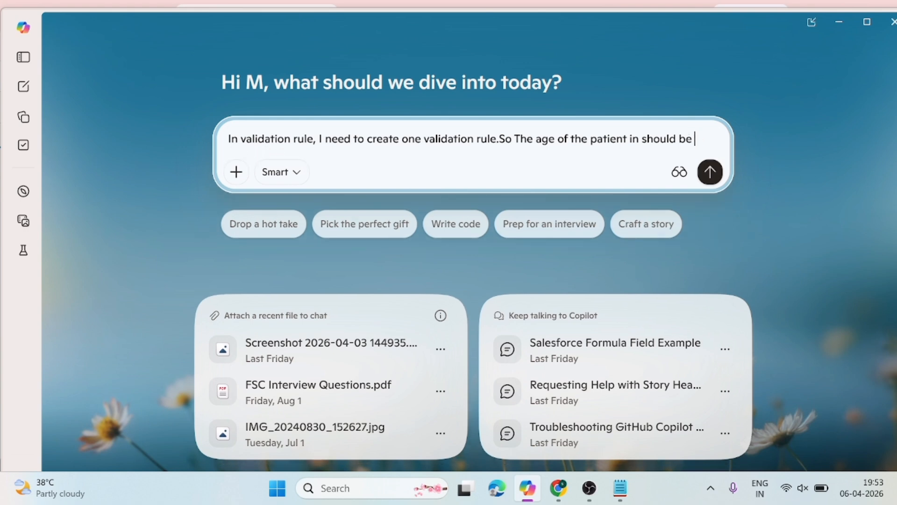
type("Gre")
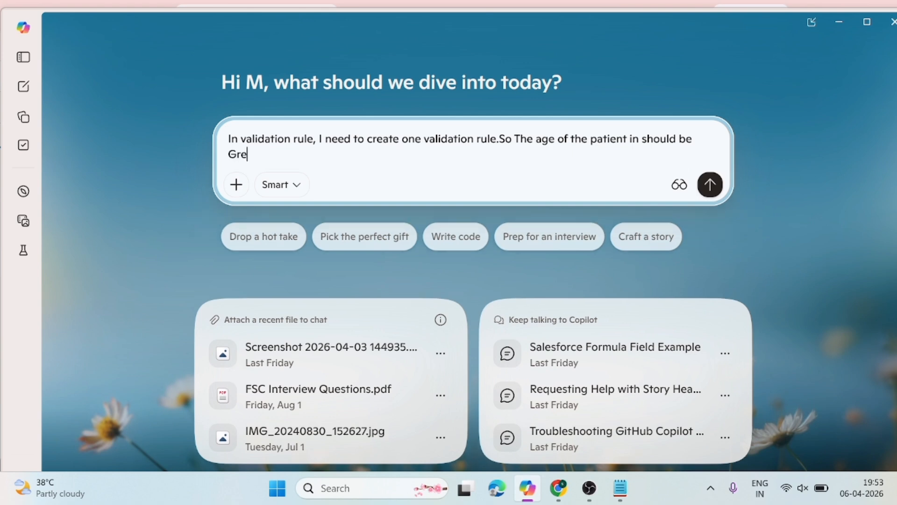
type("ater than 0 and less ")
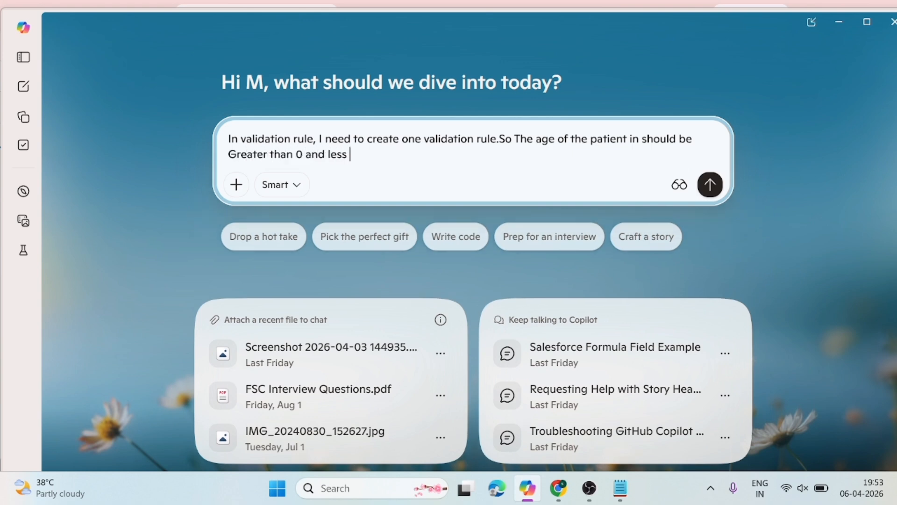
type("than 100...")
left_click(709, 185)
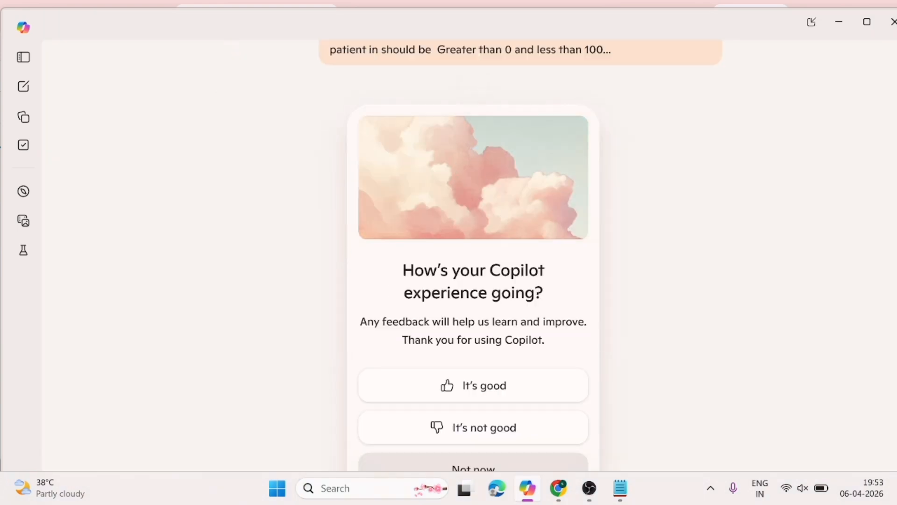
- Dismiss the Copilot feedback prompt, allow Microsoft Store access, close the Store window, and copy the suggested validation rule formula
left_click(479, 401)
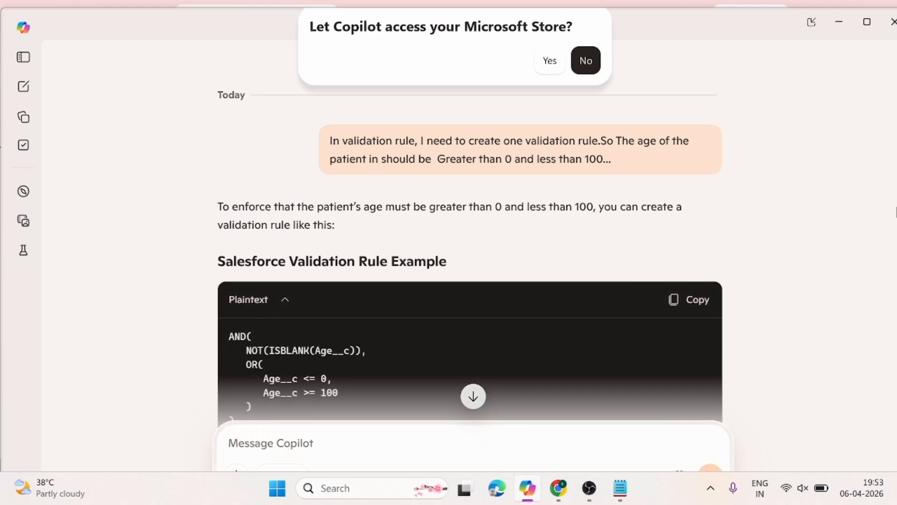
left_click(550, 61)
scroll(416, 225, "down", 6)
scroll(356, 241, "up", 3)
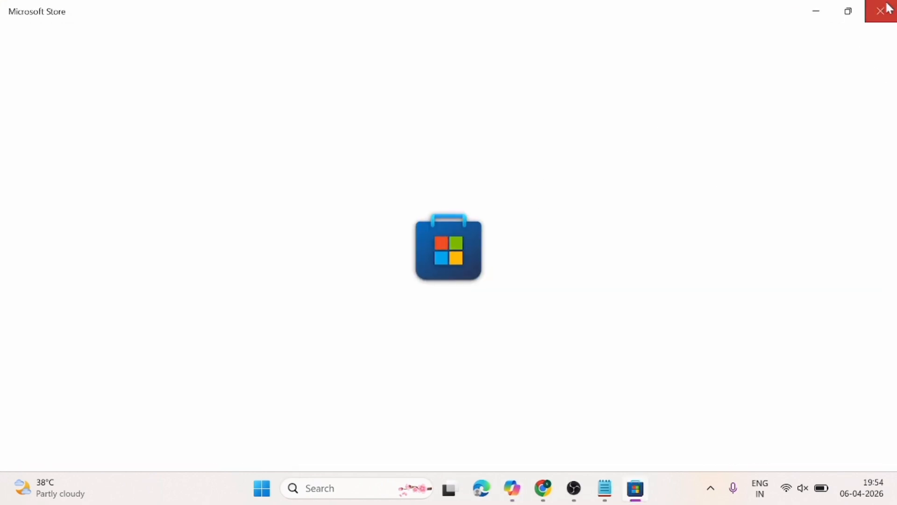
left_click(889, 9)
left_click(680, 132)
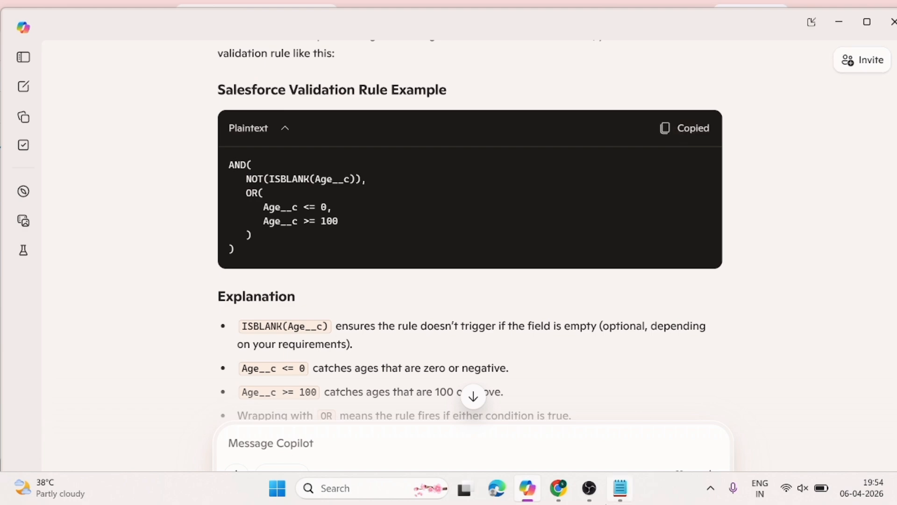
- Switch to Chrome and replace the validation rule's whole error condition formula with the formula copied from Copilot
left_click(563, 481)
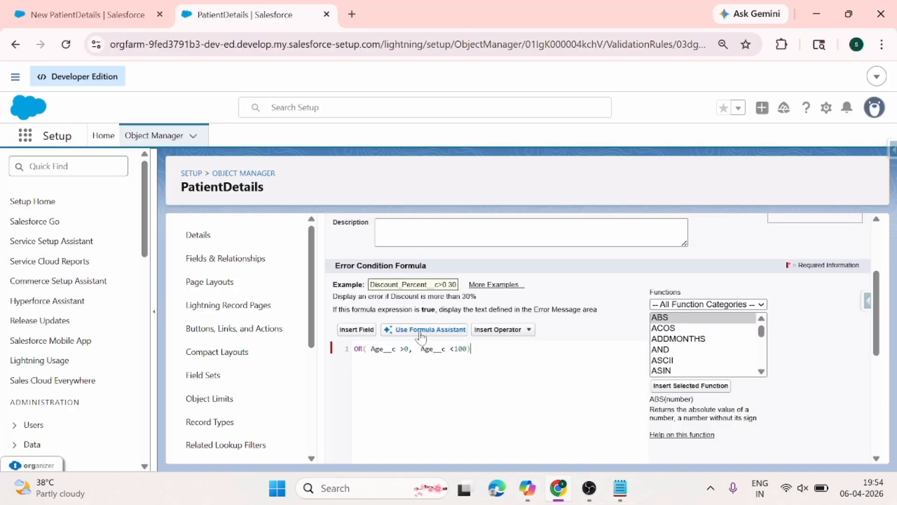
scroll(367, 366, "down", 5)
scroll(360, 314, "up", 5)
left_click_drag(354, 349, 430, 370)
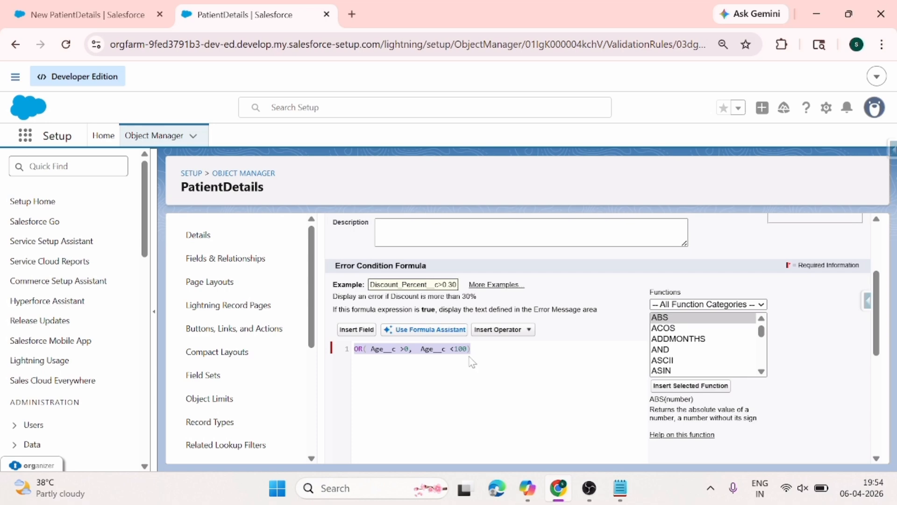
key("ctrl+v")
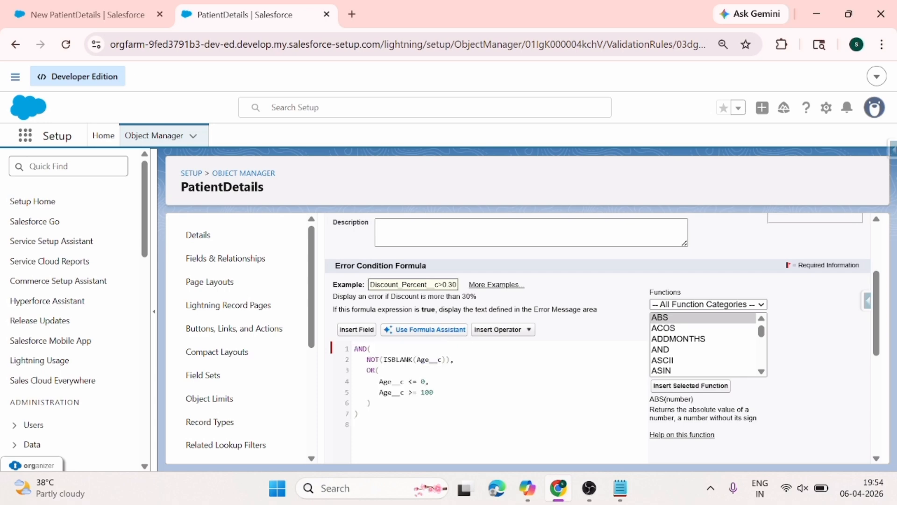
- Check the syntax of the new error condition formula and review the rule's settings
scroll(603, 325, "down", 3)
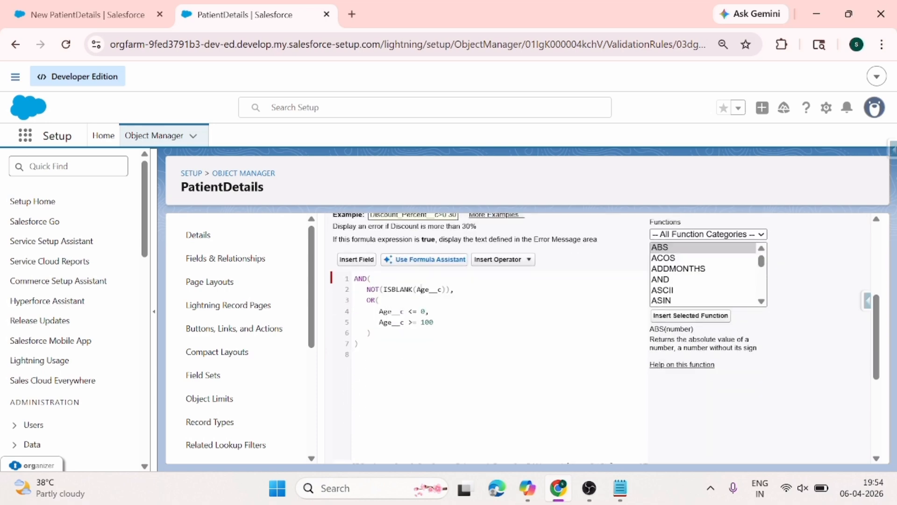
scroll(422, 289, "down", 5)
left_click(357, 269)
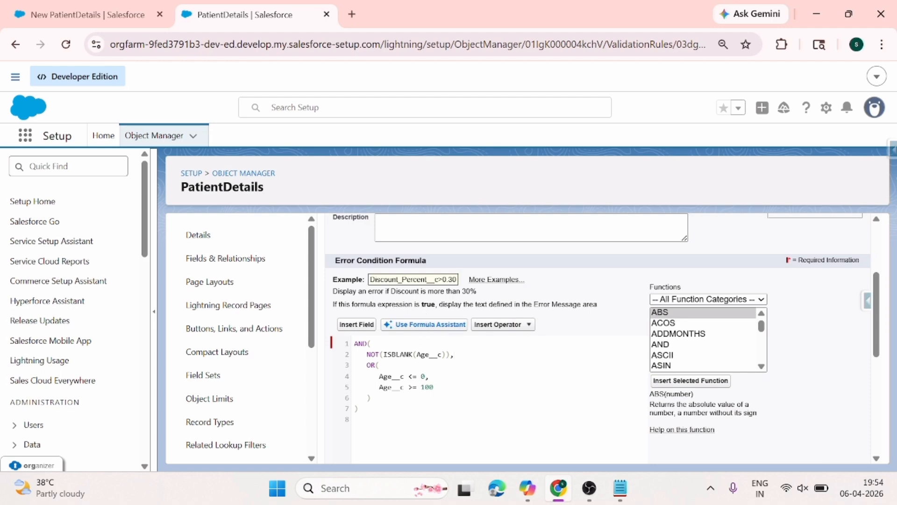
scroll(458, 379, "down", 3)
scroll(458, 380, "down", 2)
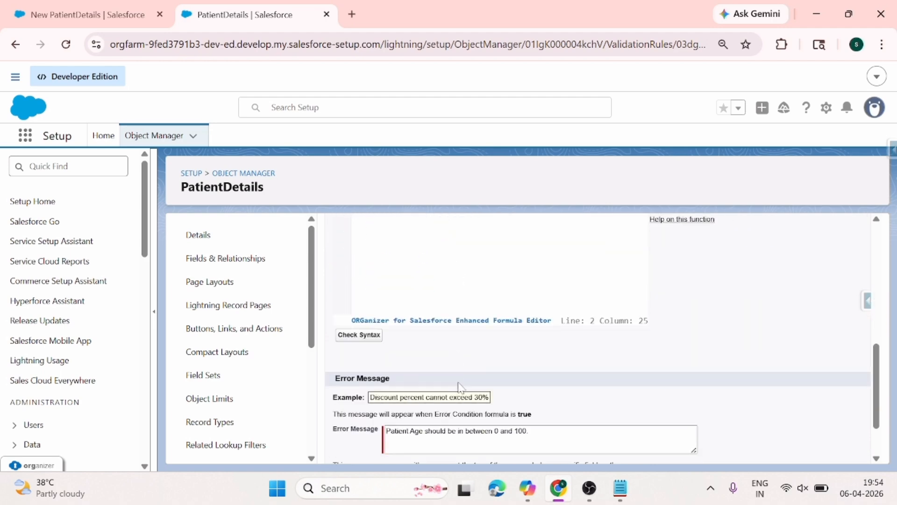
scroll(430, 343, "up", 1)
scroll(430, 343, "up", 2)
scroll(427, 341, "down", 1)
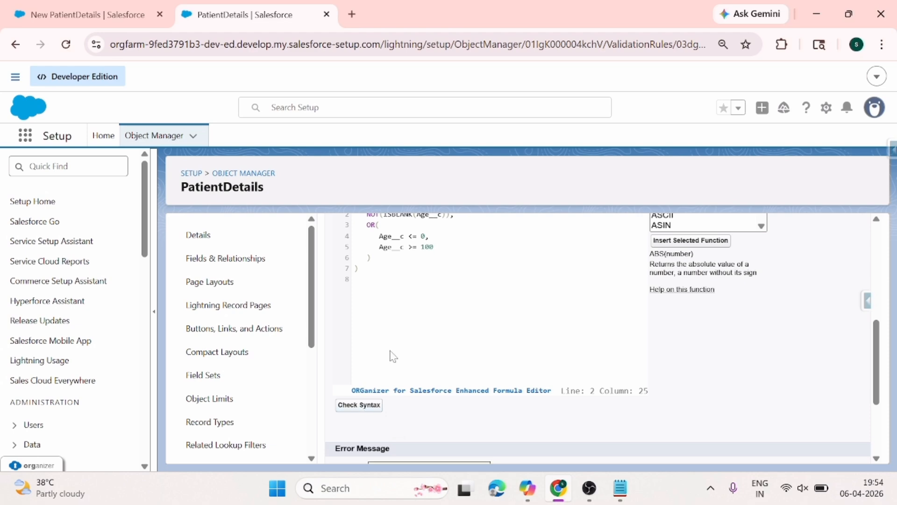
scroll(393, 356, "up", 3)
scroll(394, 356, "down", 3)
scroll(394, 356, "up", 3)
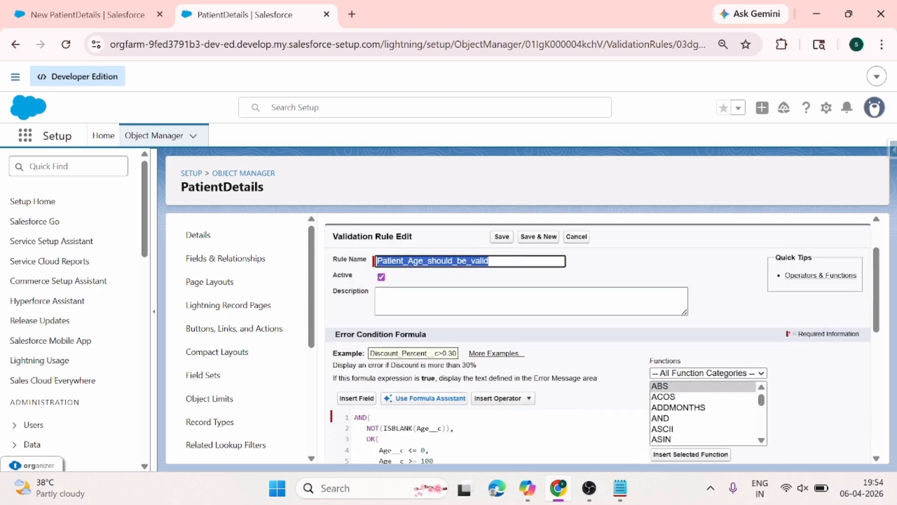
- Set the error location to the Age field and save the Patient_Age_should_be_valid rule
scroll(393, 356, "down", 2)
scroll(393, 356, "down", 4)
scroll(781, 449, "up", 2)
scroll(781, 399, "down", 2)
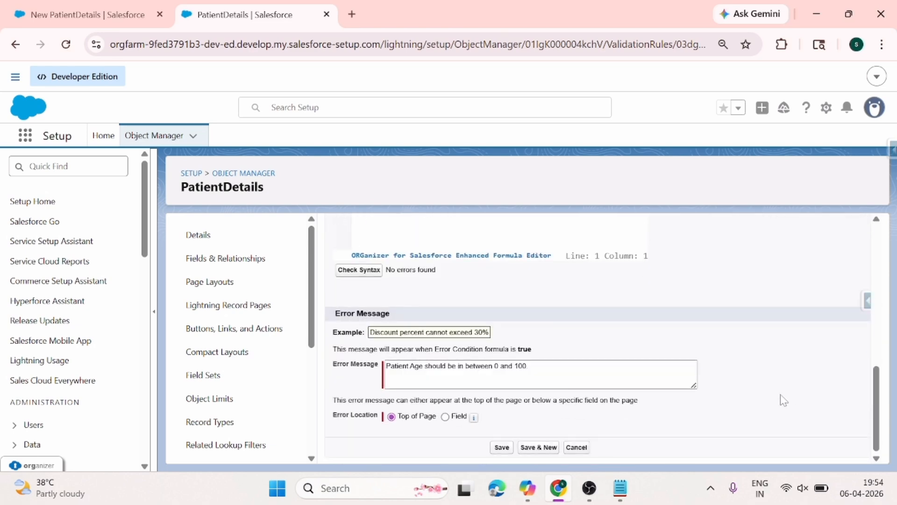
left_click(455, 417)
left_click(501, 447)
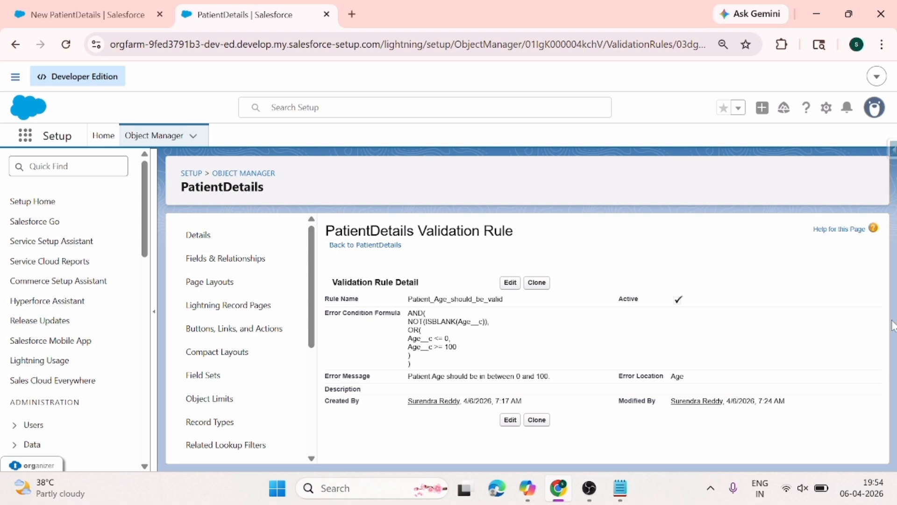
- Return to the open New PatientDetails form and save the record with Age 25
left_click(70, 14)
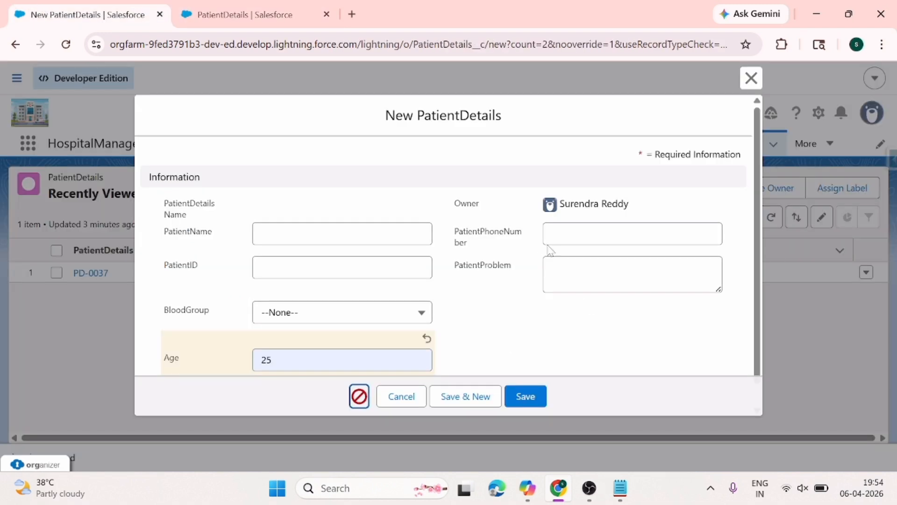
scroll(311, 346, "down", 1)
left_click(311, 344)
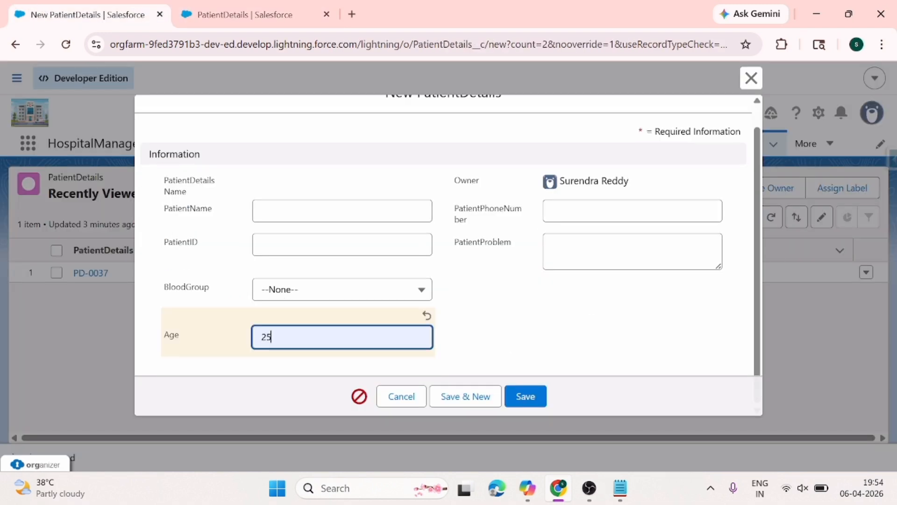
left_click(526, 396)
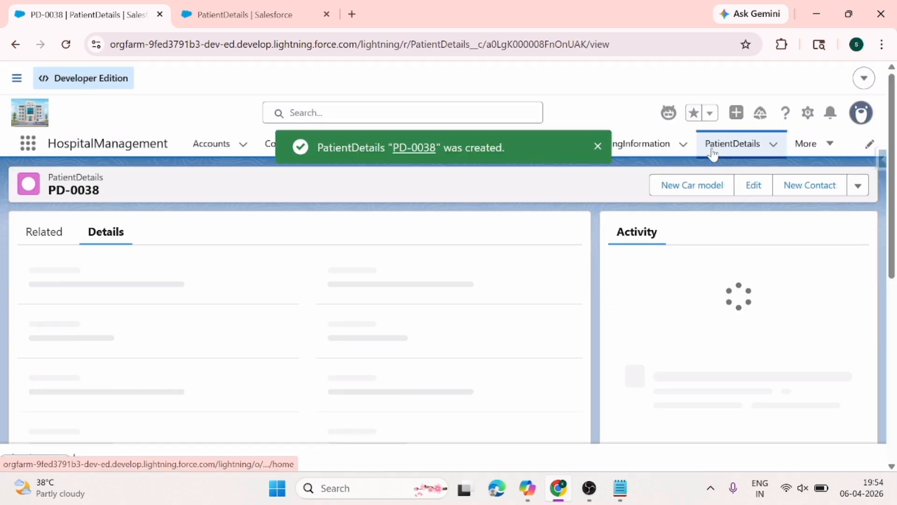
- Start another PatientDetails record with Age 140 and a patient name, try to save it, and close the error notice
left_click(713, 153)
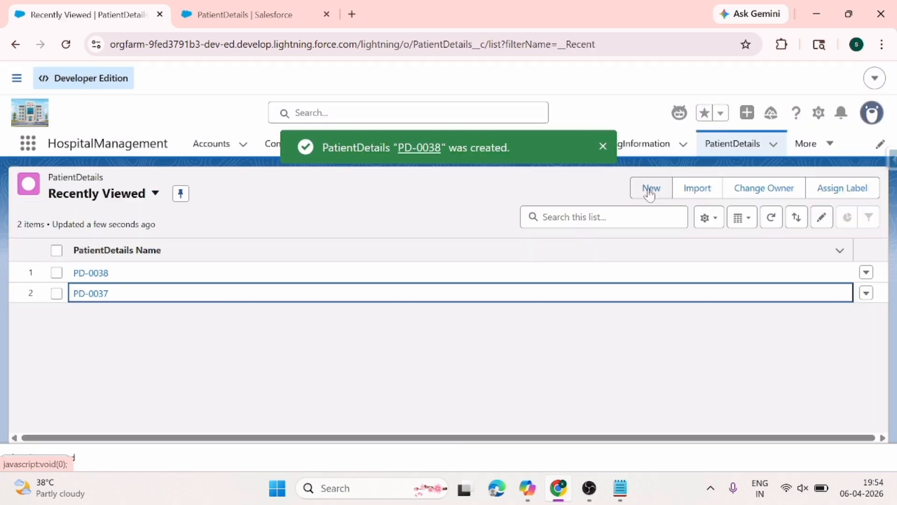
left_click(648, 190)
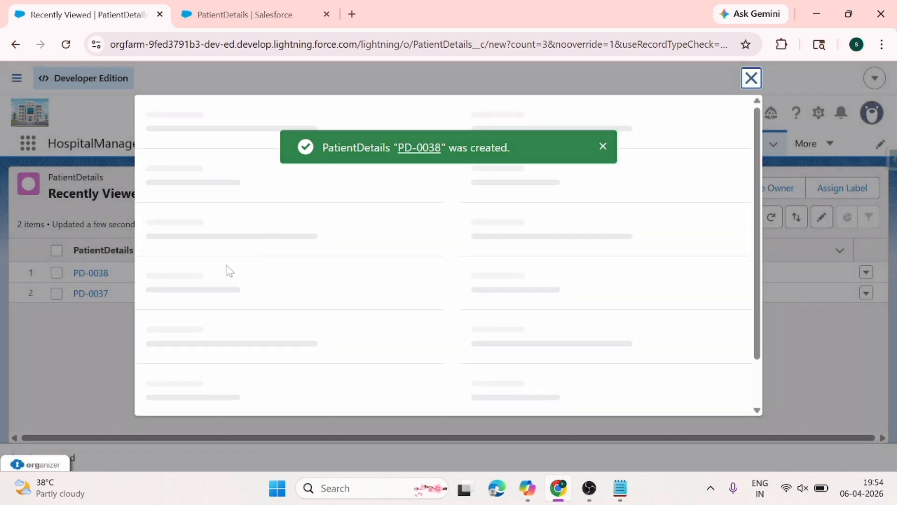
left_click(337, 337)
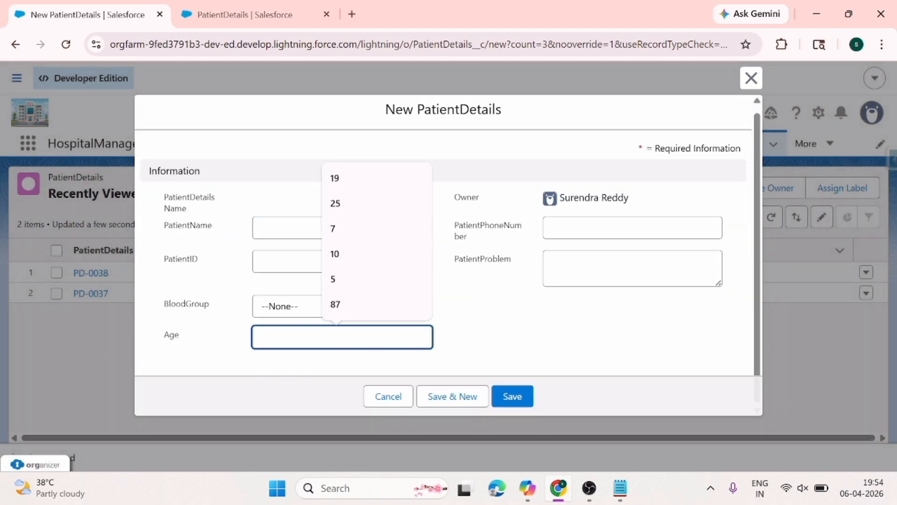
type("140")
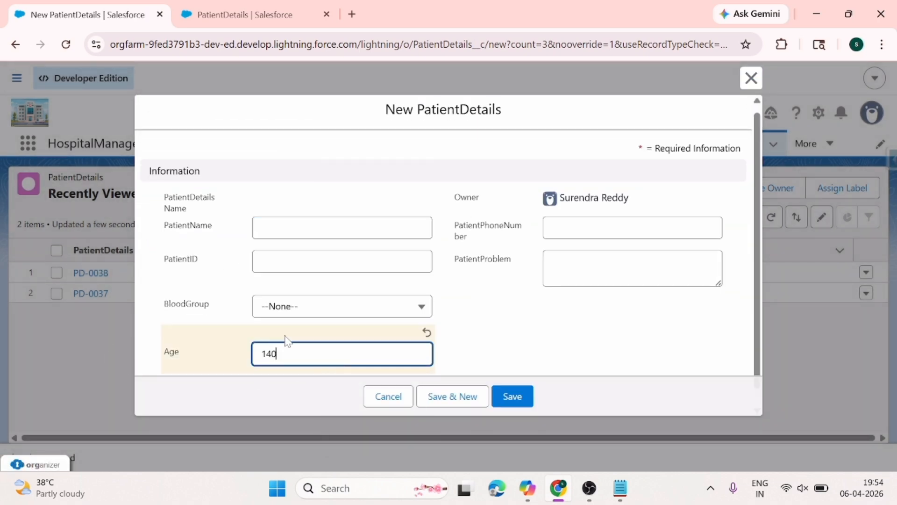
left_click(336, 227)
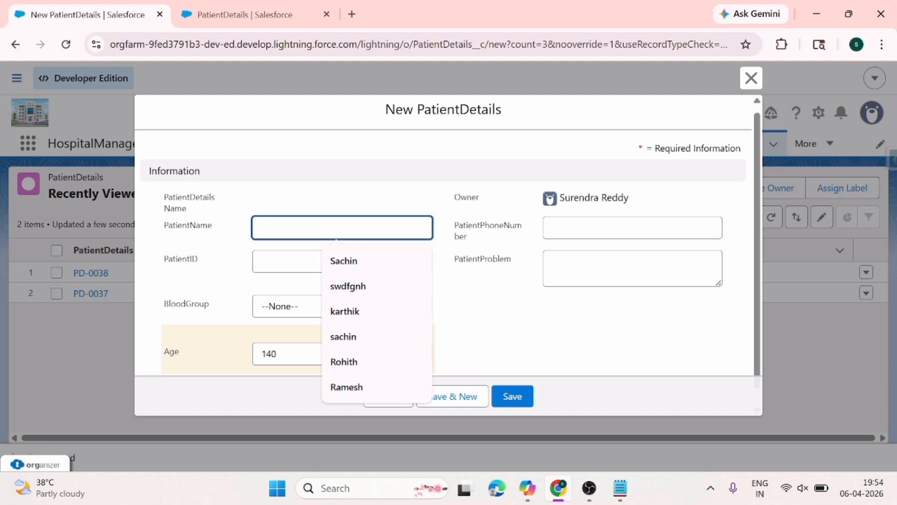
type("Aswin")
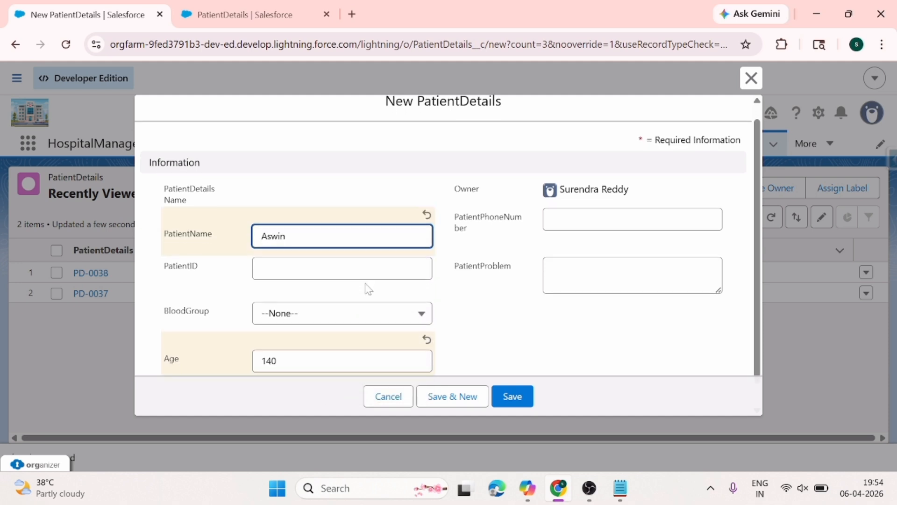
left_click(512, 396)
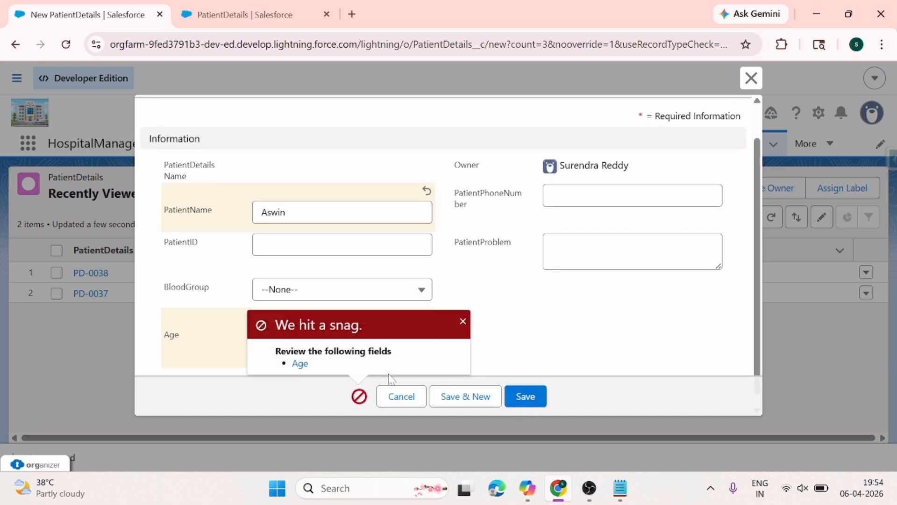
left_click(462, 321)
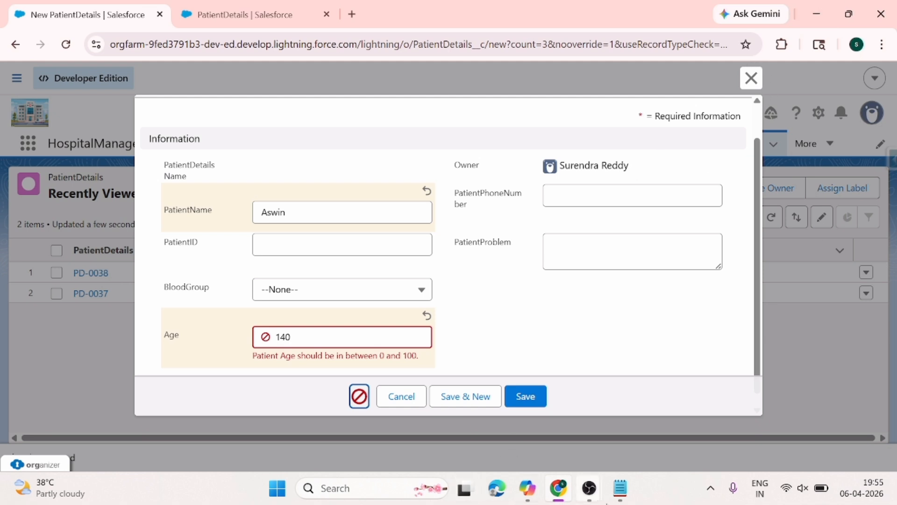
- Switch to Notepad and add two line breaks after the validation rules sentence in the DAY-6 notes
left_click(620, 488)
left_click(73, 140)
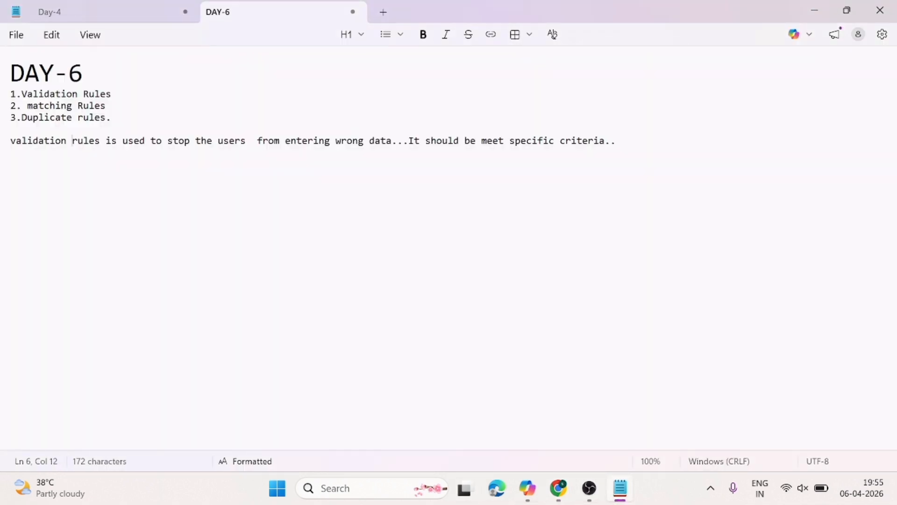
left_click(616, 141)
key("Return")
key("Return")
- Switch back to Chrome and discard the unsaved PatientDetails record with Age 140
mouse_move(556, 495)
left_click(556, 434)
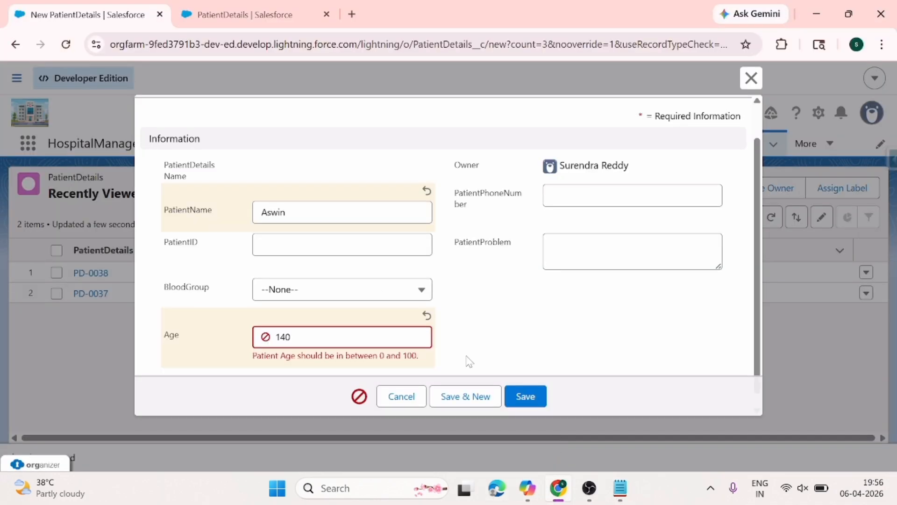
left_click(751, 78)
- Search Salesforce Setup for "Matching ru" and open the Matching Rules page under Duplicate Management
left_click(243, 15)
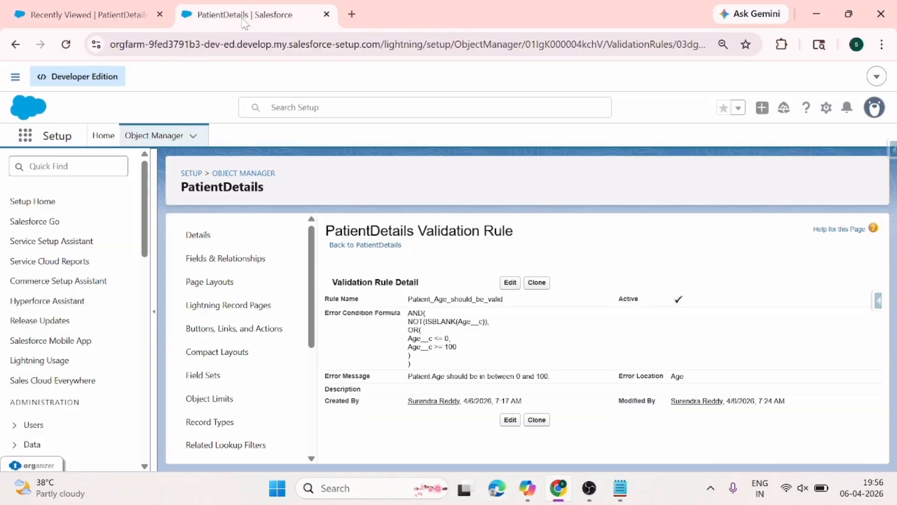
left_click(68, 166)
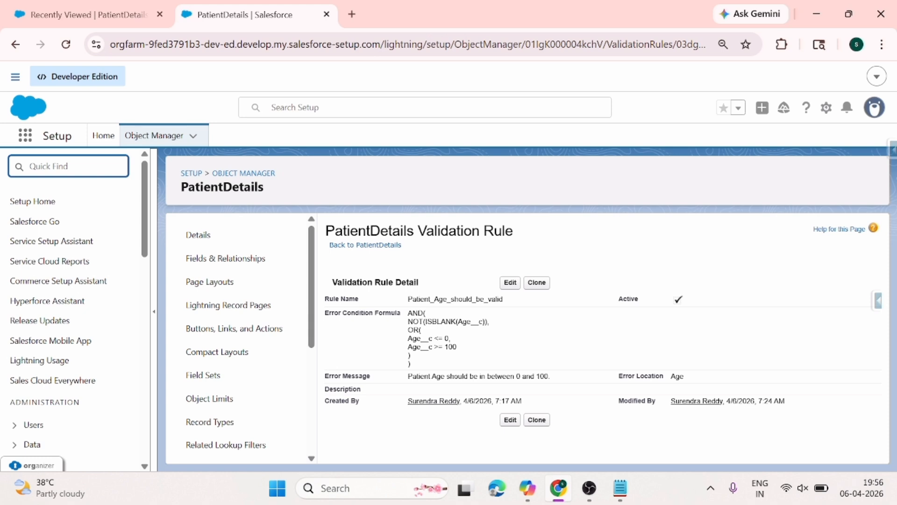
type("Matching")
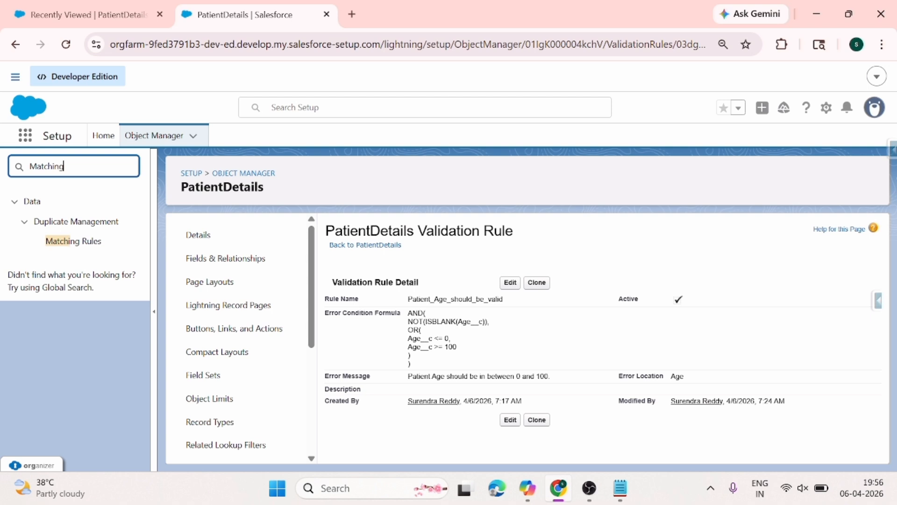
type(" ru")
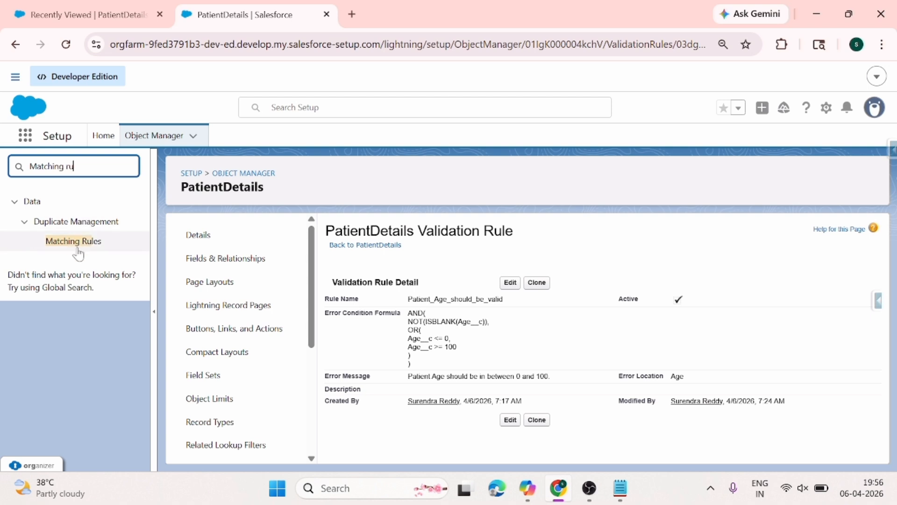
left_click(81, 247)
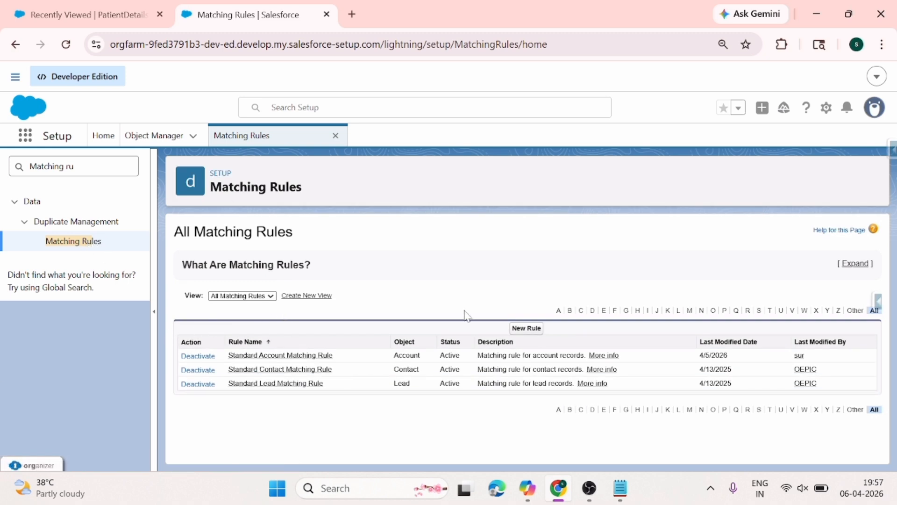
- Start a new matching rule for the PatientDetails object and proceed to its configuration
left_click(526, 328)
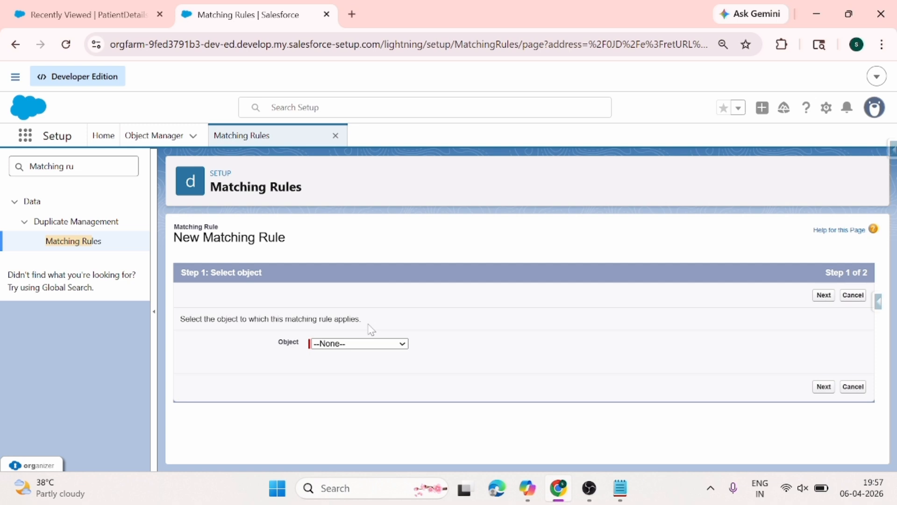
left_click(388, 346)
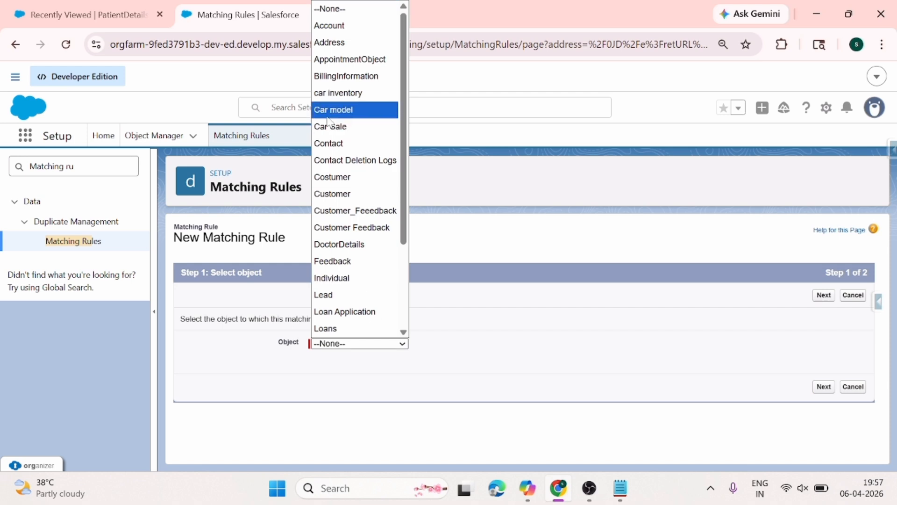
scroll(329, 122, "down", 3)
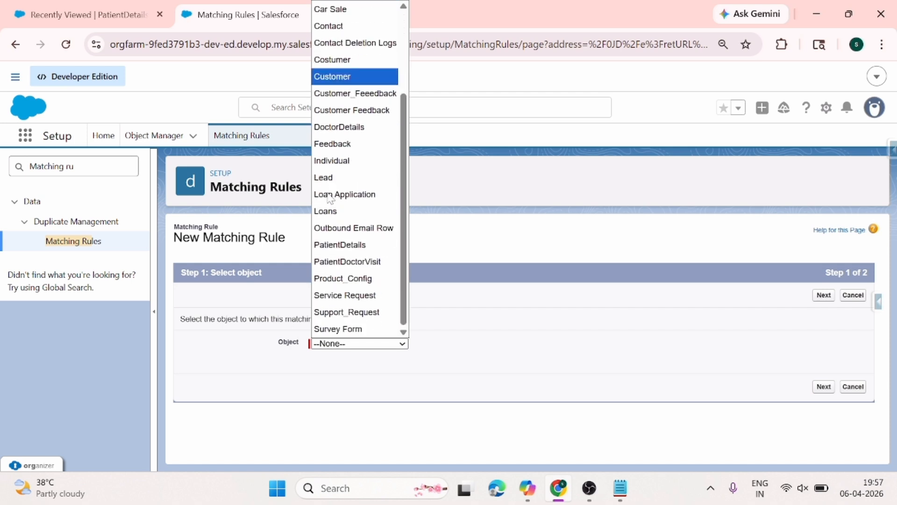
left_click(346, 245)
left_click(825, 299)
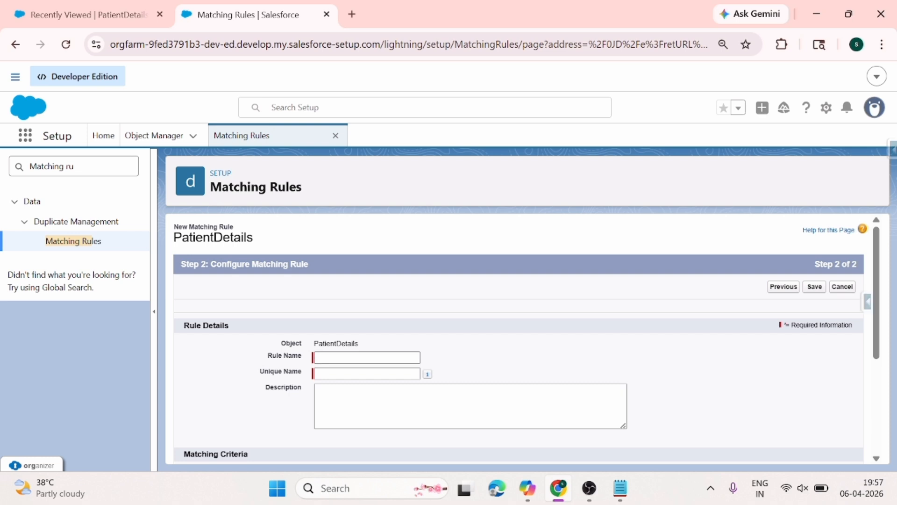
- Name the matching rule "Patient Phone Number Matching" with the unique name Patient_Phone_Number_Matching
left_click(366, 357)
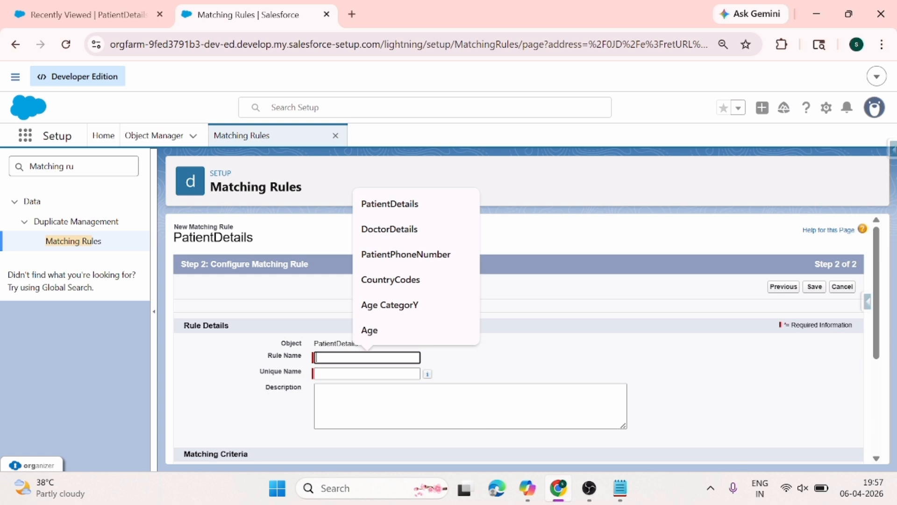
type("Patient Age")
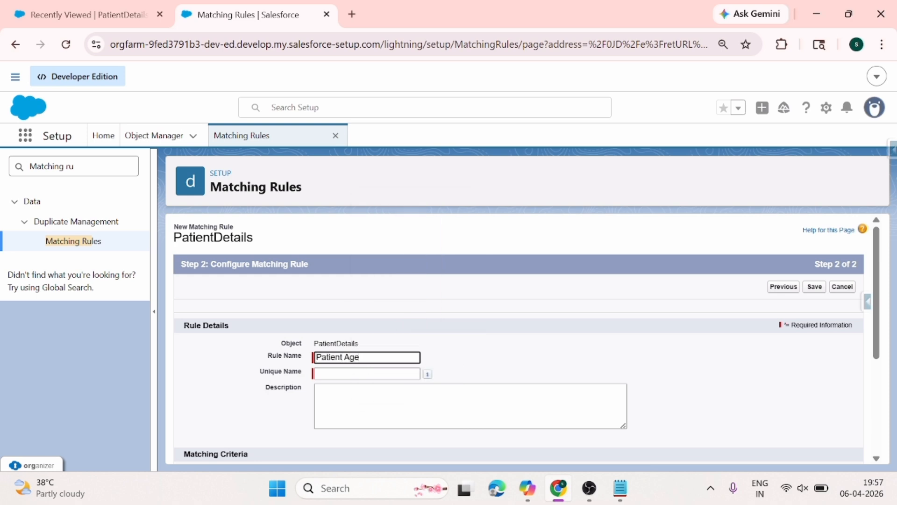
key("BackSpace")
key("BackSpace")
key("BackSpace")
key("BackSpace")
type("Phone Number Matc")
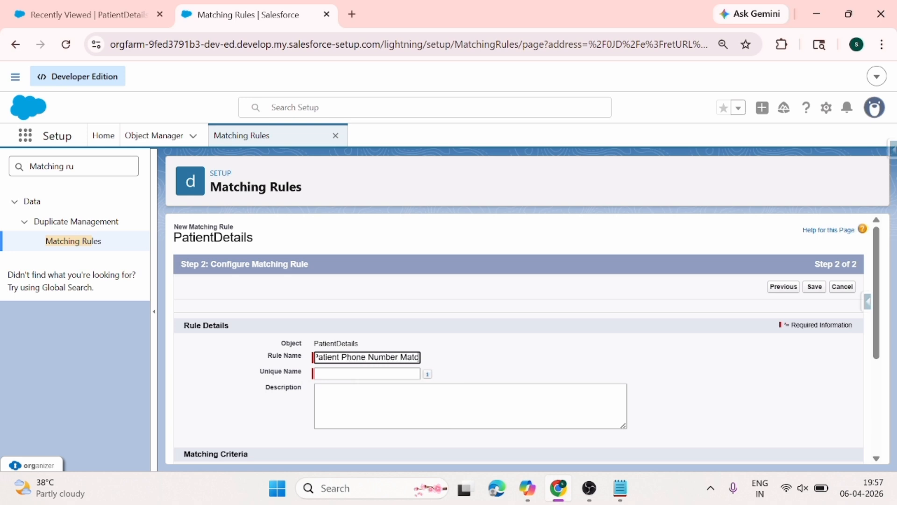
type("hing")
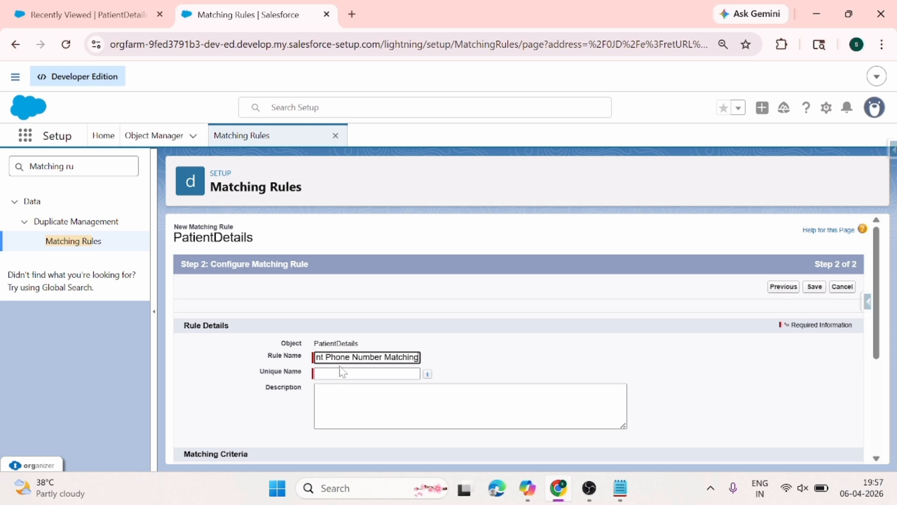
left_click(348, 373)
- Define the matching criteria as PatientPhoneNumber with the Exact method and blank fields matched
scroll(265, 383, "down", 3)
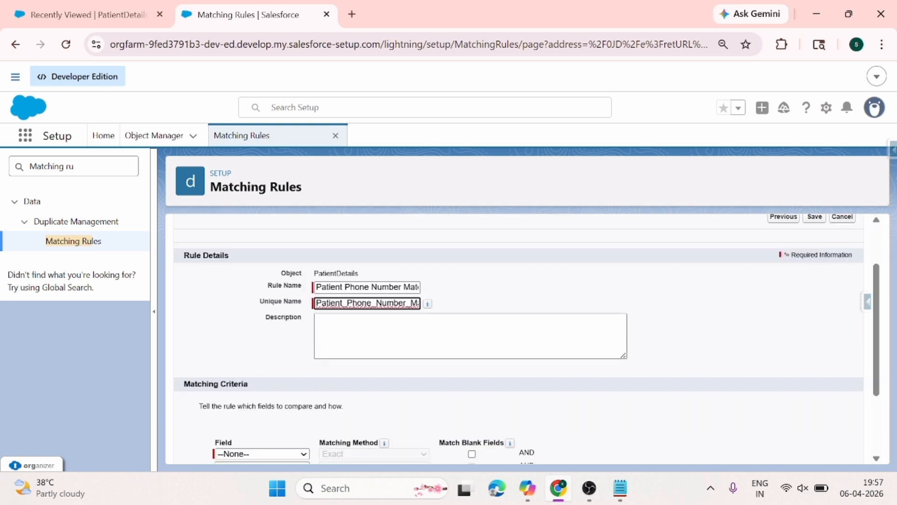
left_click(264, 383)
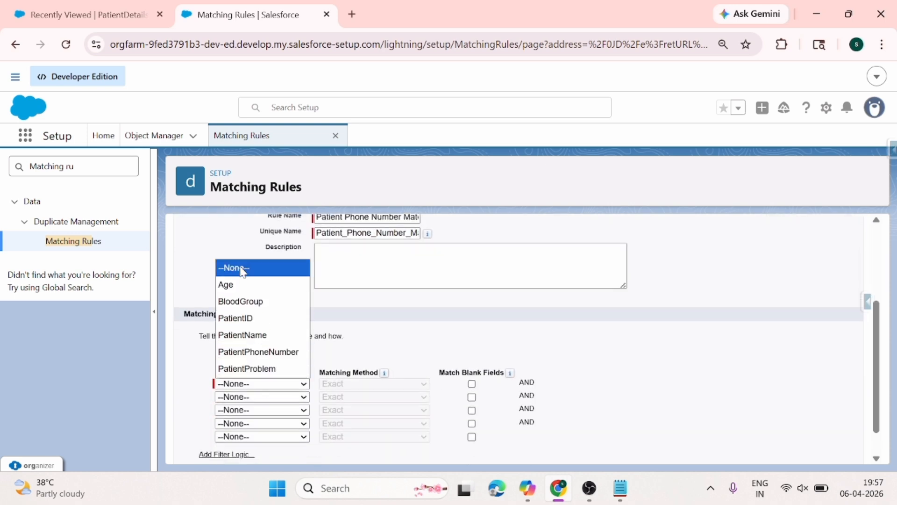
left_click(259, 352)
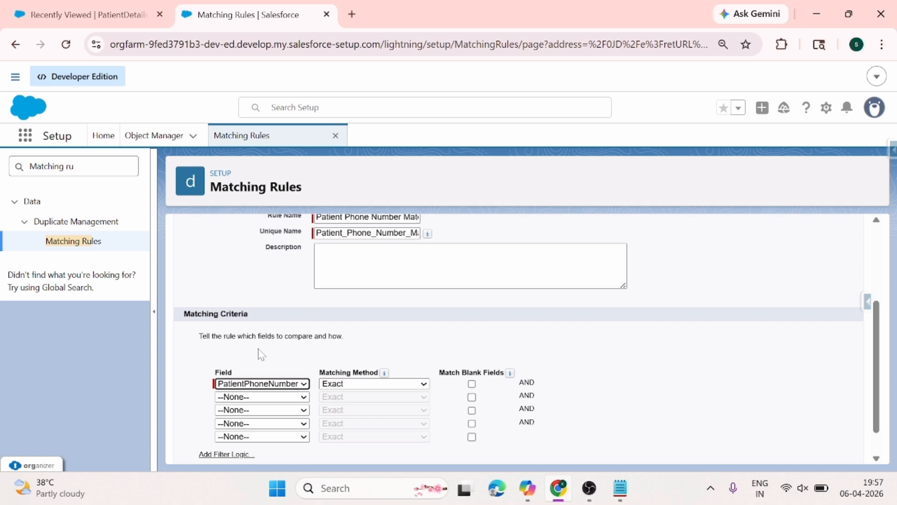
left_click(380, 387)
left_click(369, 398)
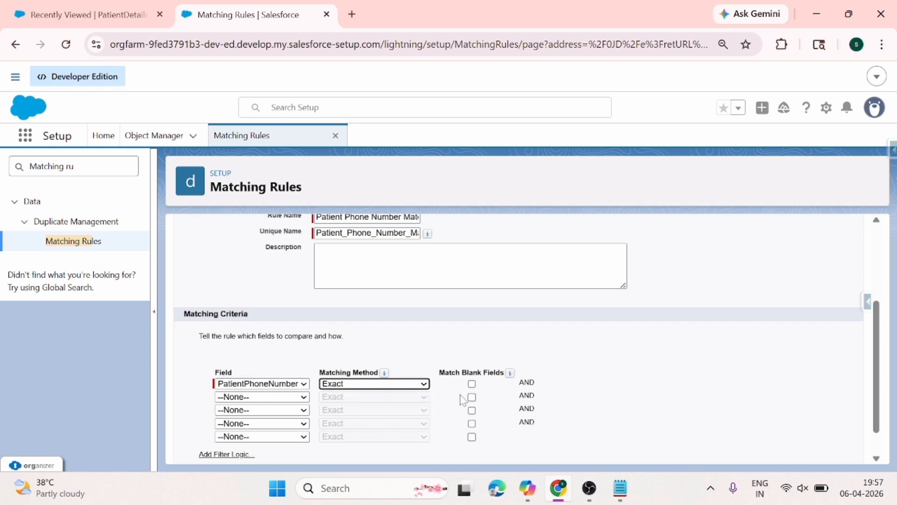
left_click(471, 384)
scroll(484, 397, "down", 1)
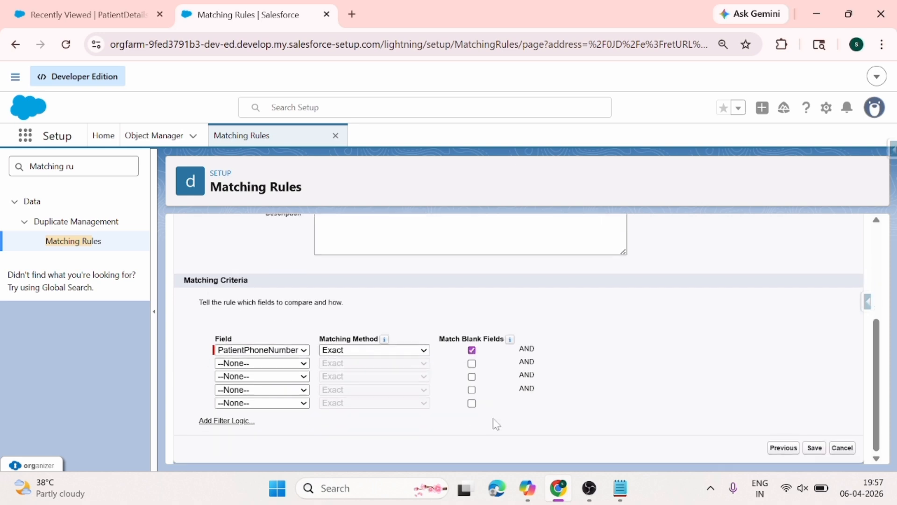
- Save the Patient Phone Number Matching rule and activate it
left_click(814, 448)
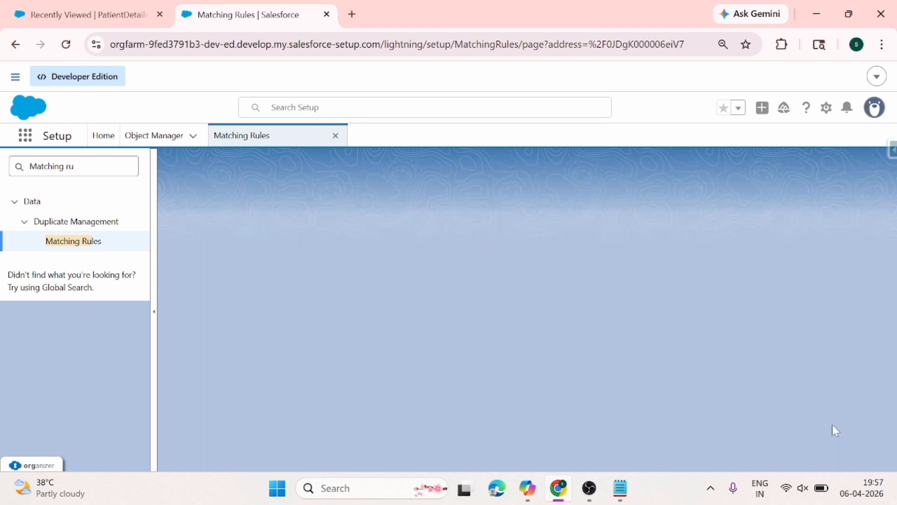
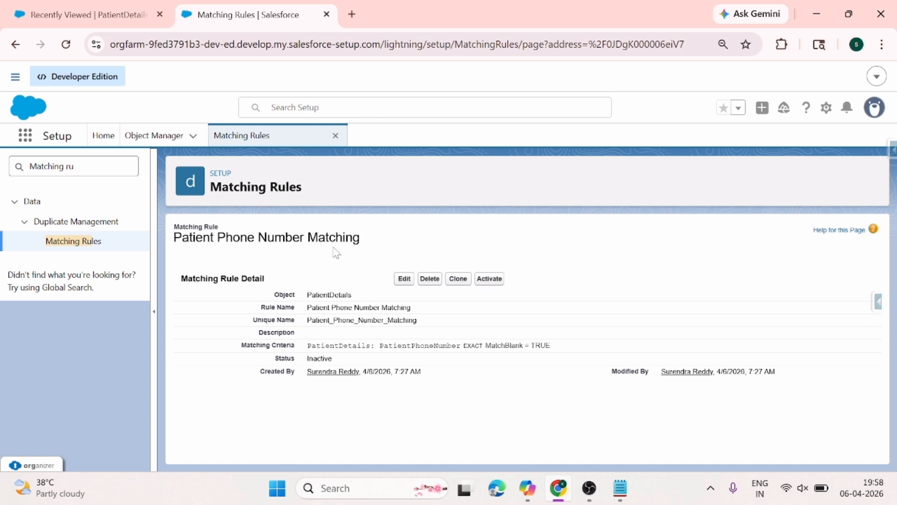
left_click(486, 280)
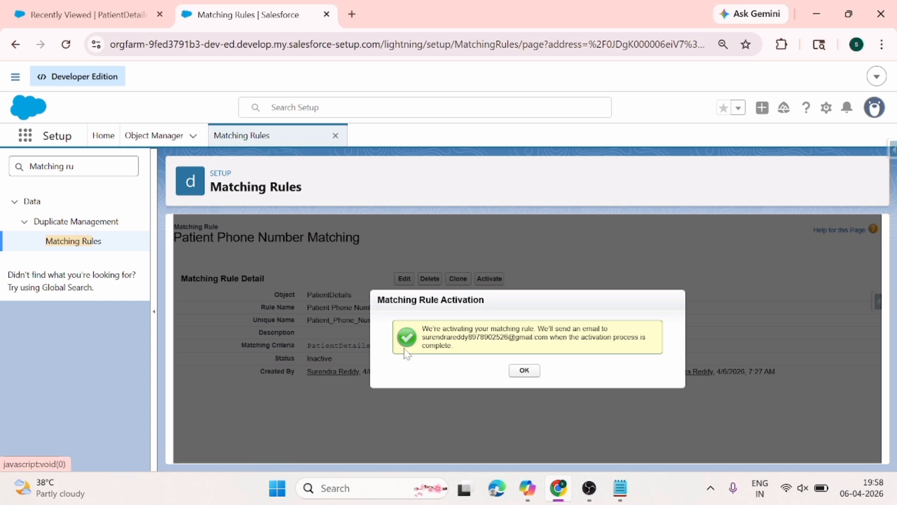
left_click(524, 370)
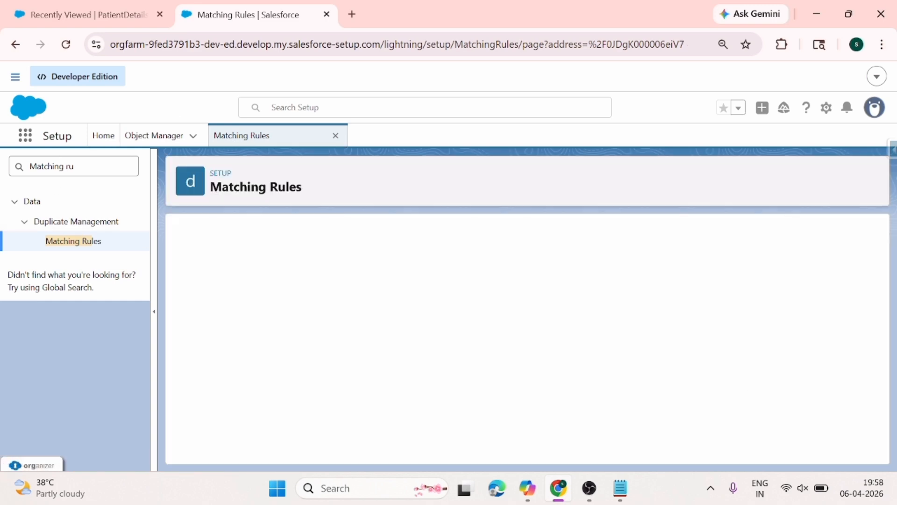
- Search Setup for "Duplicate" and open the Duplicate Rules page
key("BackSpace")
key("BackSpace")
key("BackSpace")
key("BackSpace")
key("BackSpace")
key("BackSpace")
key("BackSpace")
key("BackSpace")
key("BackSpace")
key("BackSpace")
key("BackSpace")
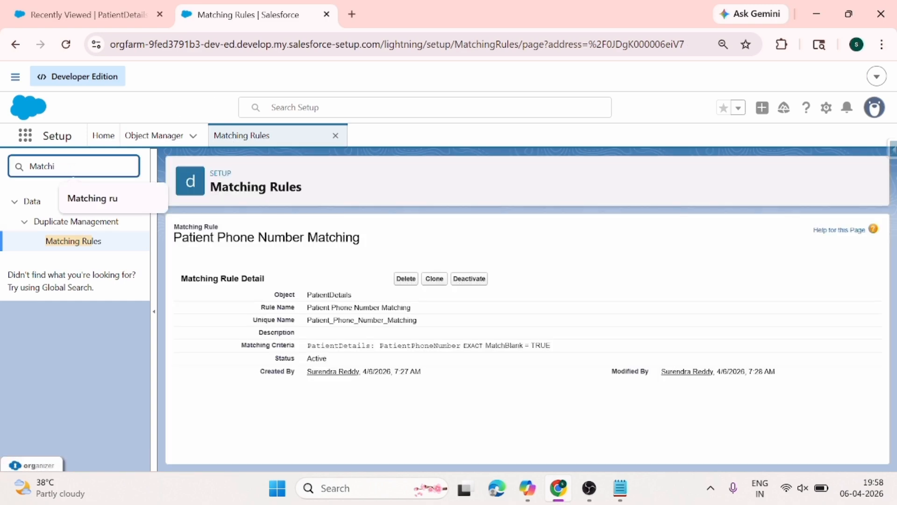
type("D")
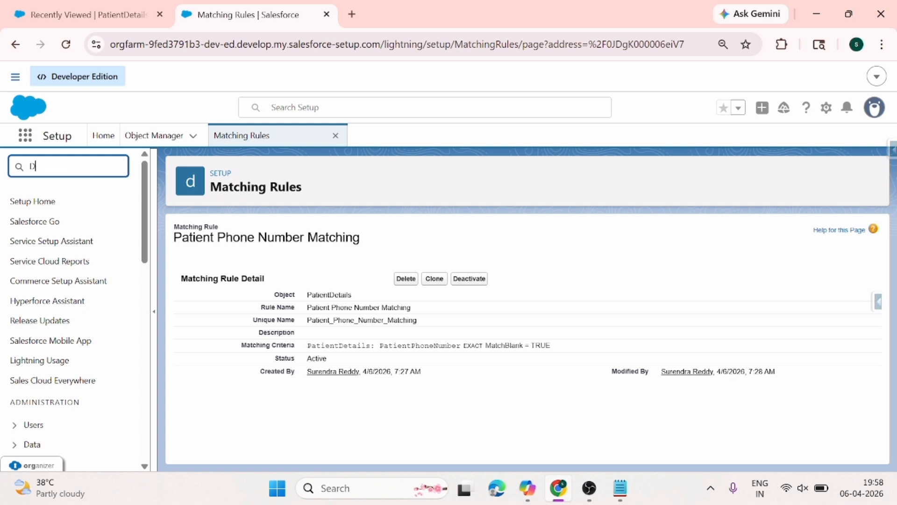
type("uplicate")
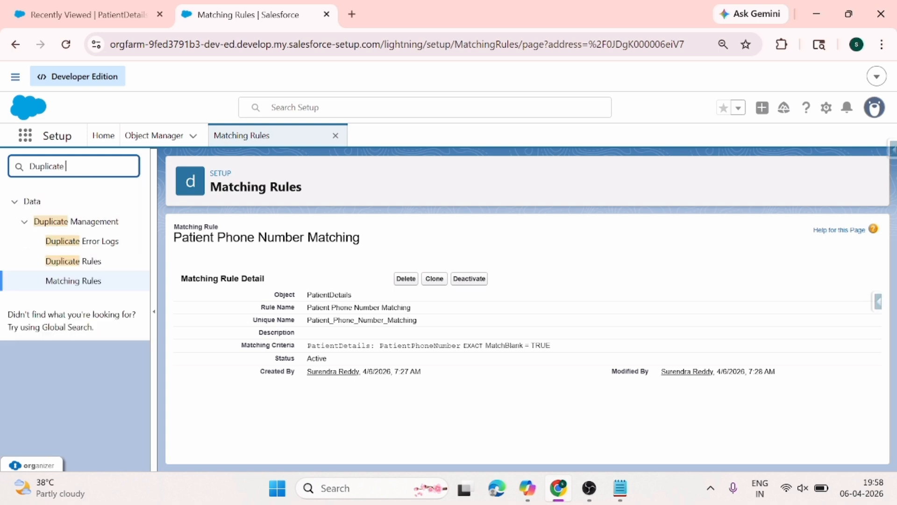
left_click(74, 262)
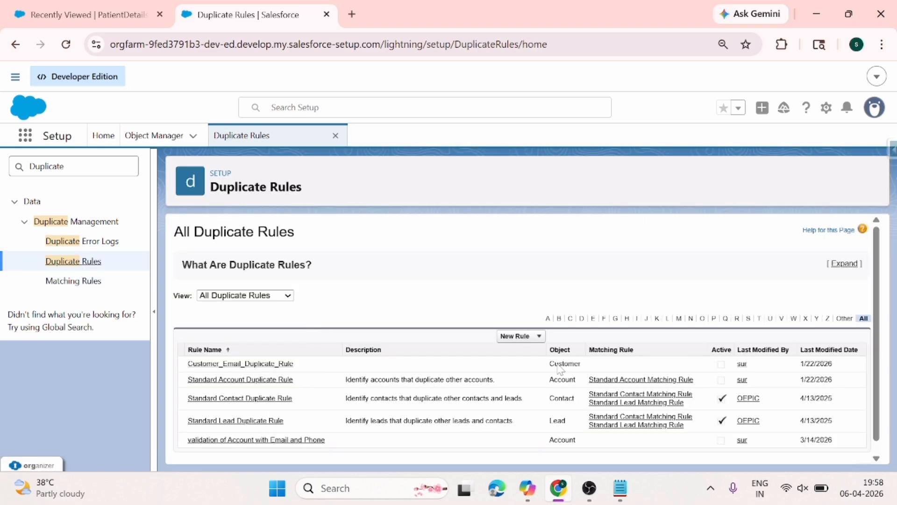
- Start a new duplicate rule for the PatientDetails object
left_click(522, 337)
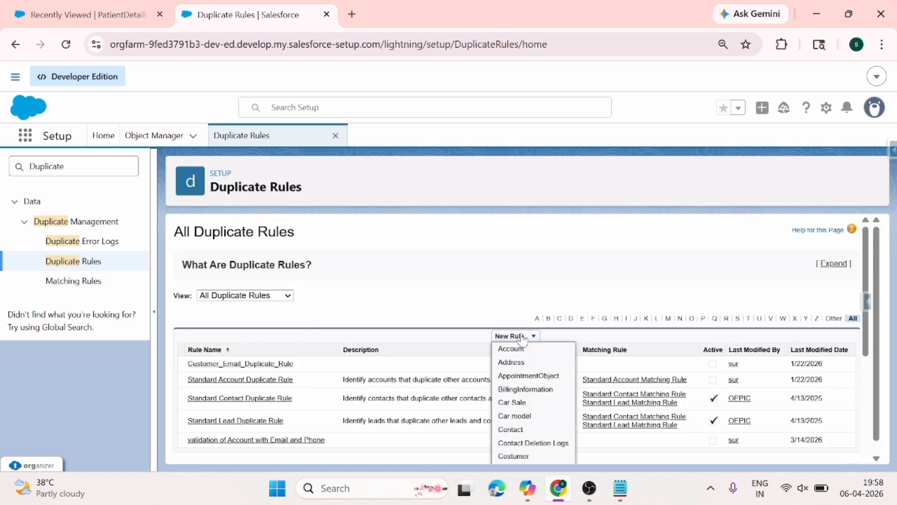
scroll(514, 409, "down", 5)
left_click(519, 393)
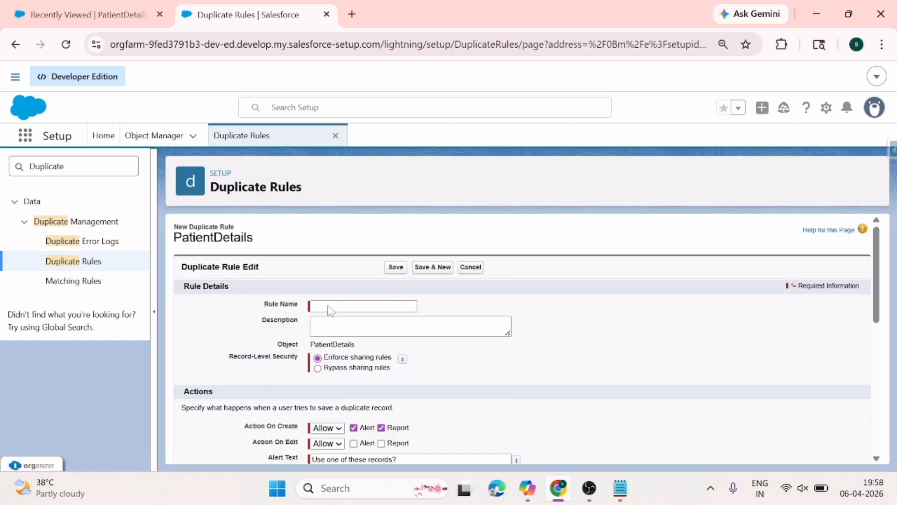
- Name the duplicate rule "PatientPhoneNumber Identify"
left_click(331, 307)
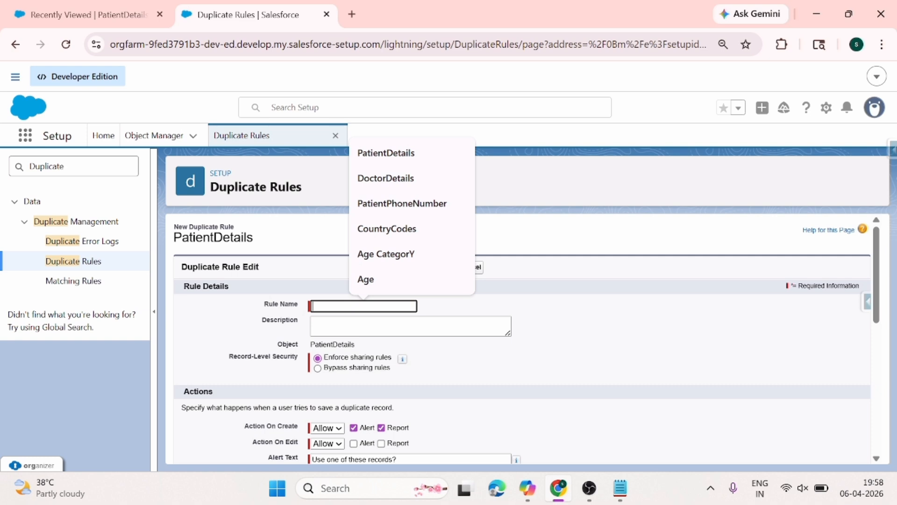
type("Patie")
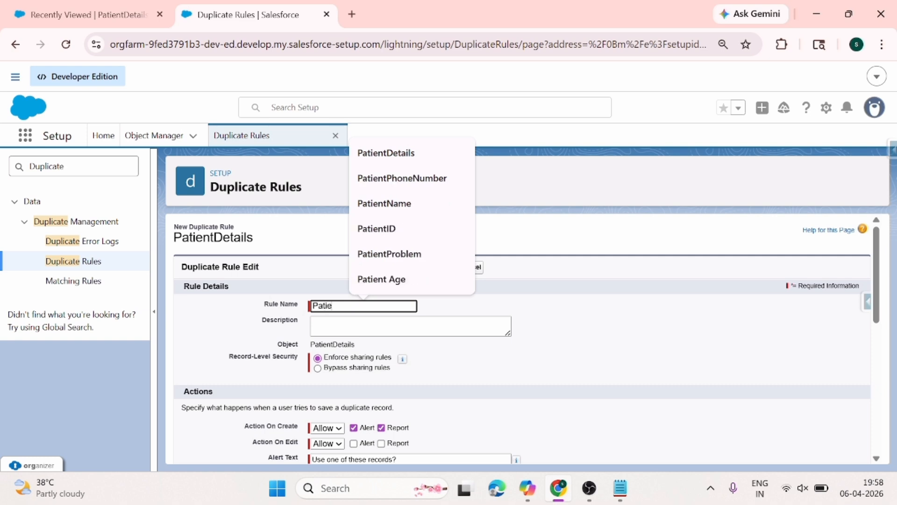
type("ntPho")
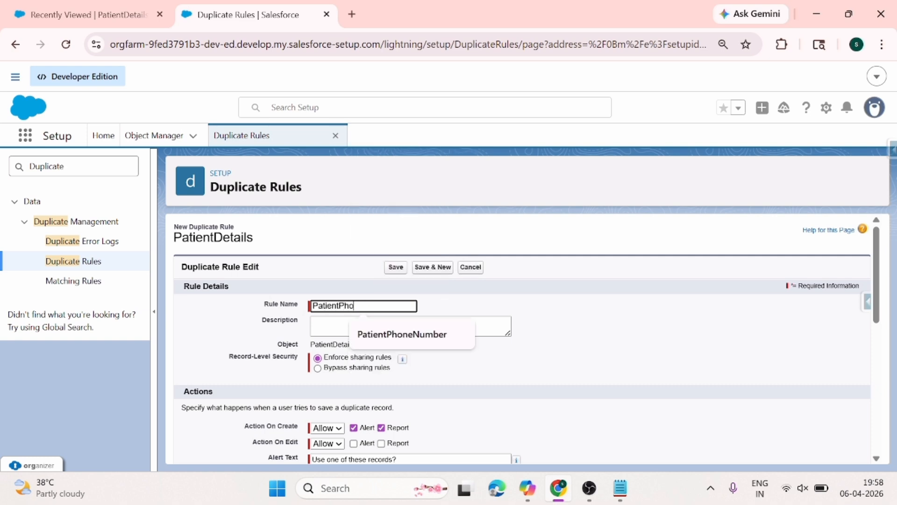
type("neNumber U")
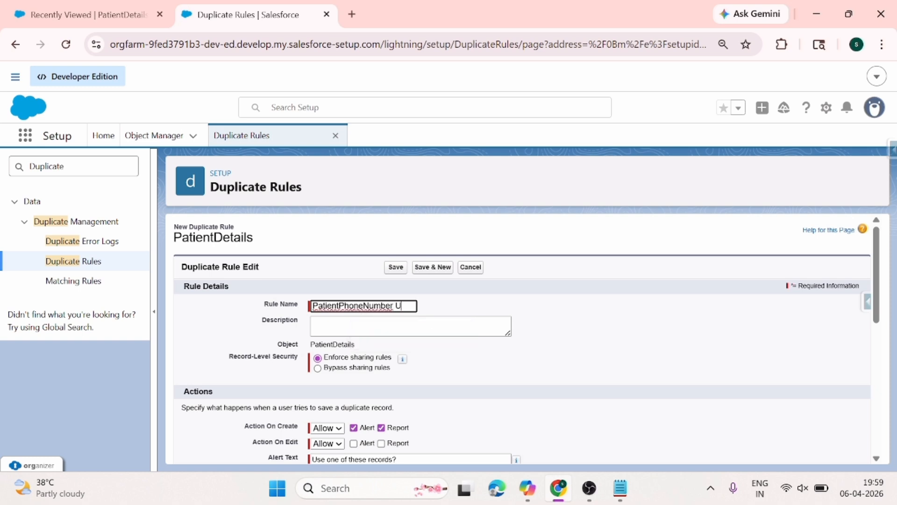
key("BackSpace")
type("Identify")
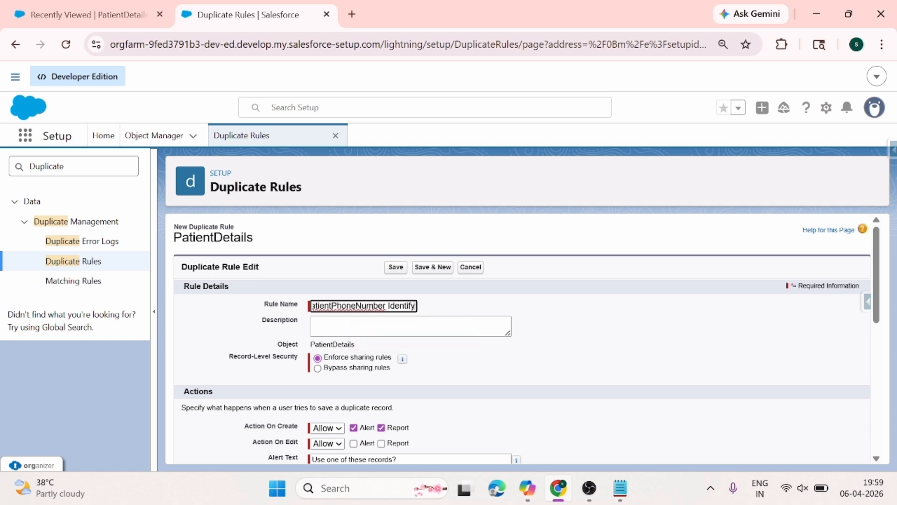
key("Tab")
- Set the duplicate rule's Action On Create to Block
scroll(296, 304, "down", 3)
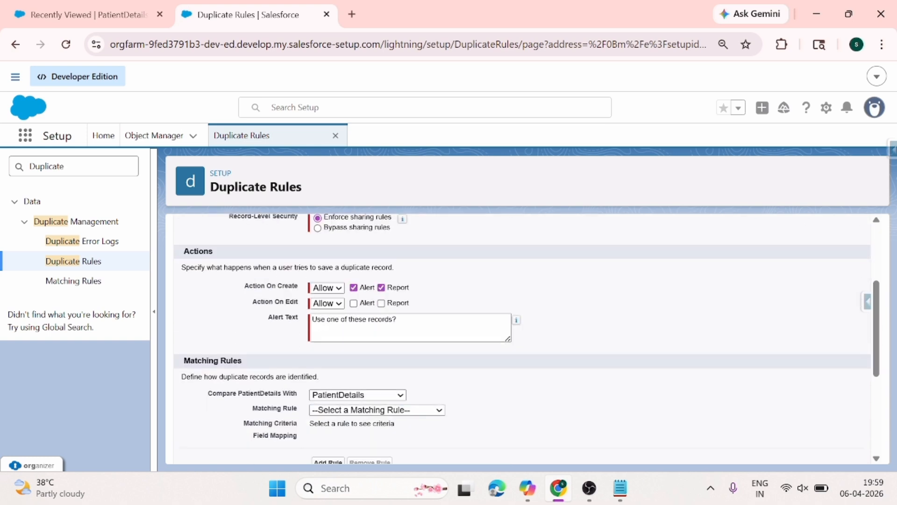
left_click(336, 287)
left_click(333, 323)
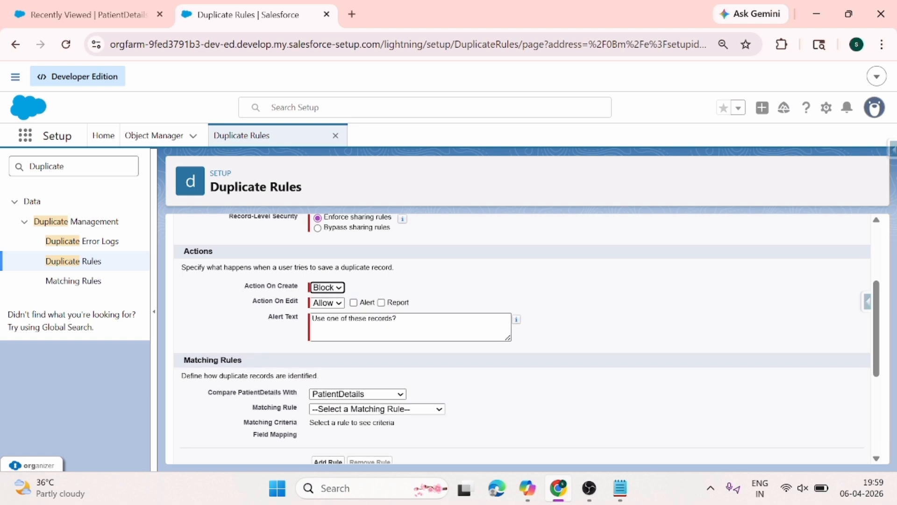
- Assign Patient Phone Number Matching as the duplicate rule's matching rule for comparing PatientDetails records
scroll(519, 337, "down", 4)
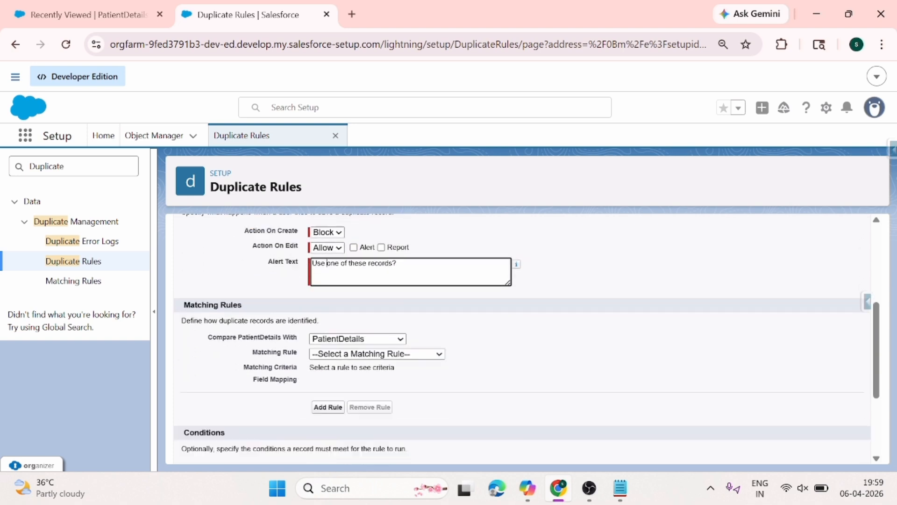
scroll(285, 289, "up", 3)
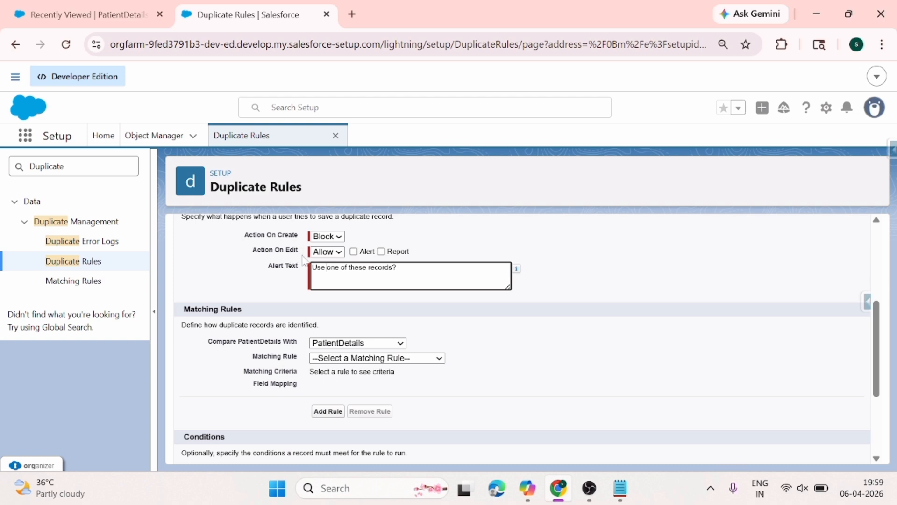
scroll(291, 276, "down", 2)
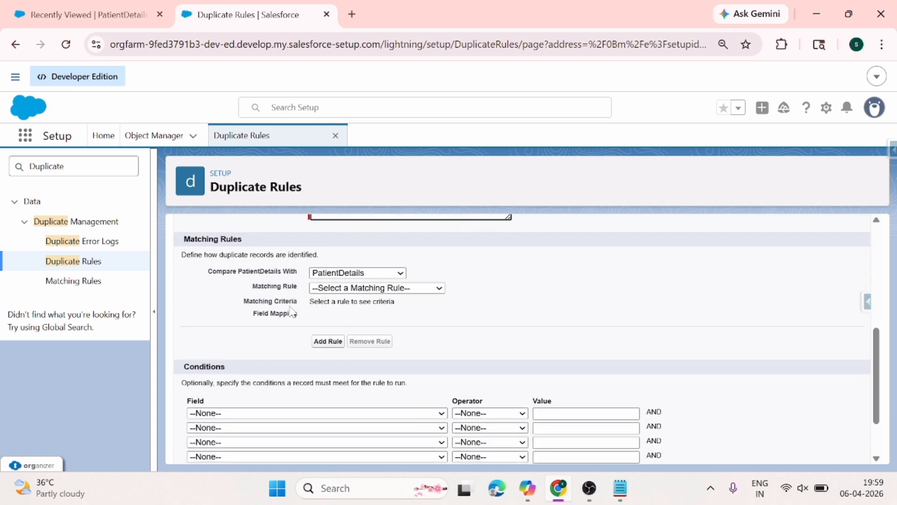
left_click(345, 288)
left_click(353, 316)
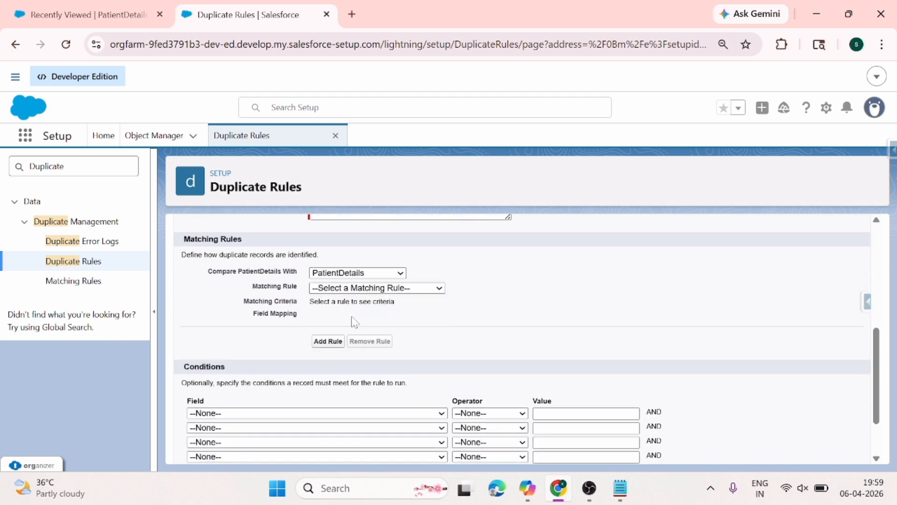
scroll(354, 319, "down", 2)
scroll(331, 296, "up", 3)
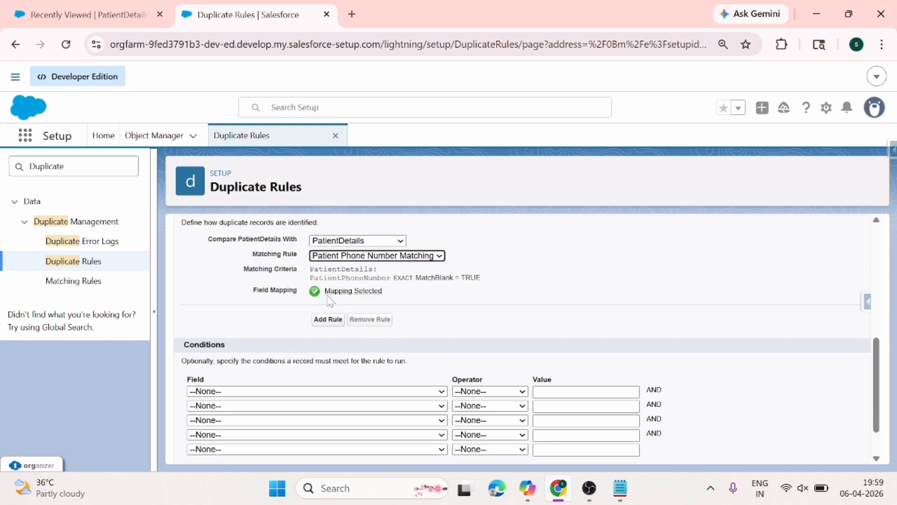
scroll(314, 286, "down", 2)
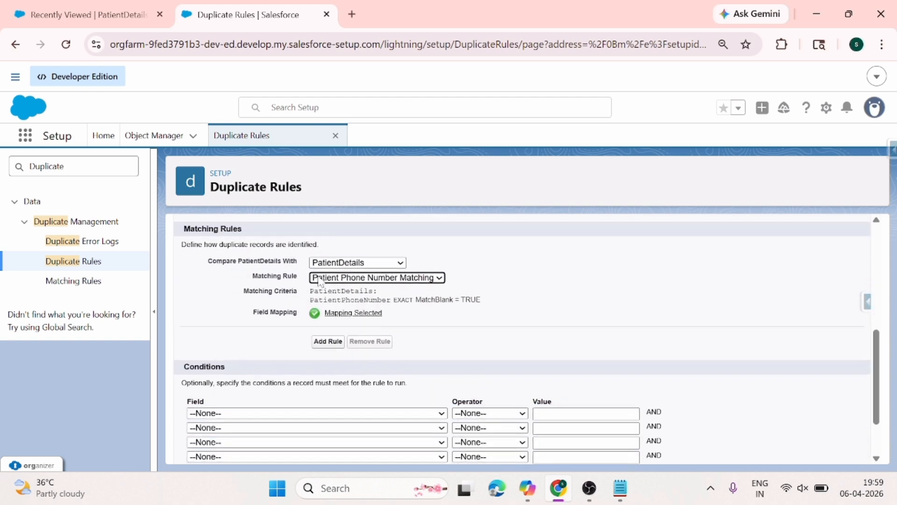
- Set the duplicate rule's Action On Create to Allow, with Alert and Report enabled
scroll(299, 332, "up", 5)
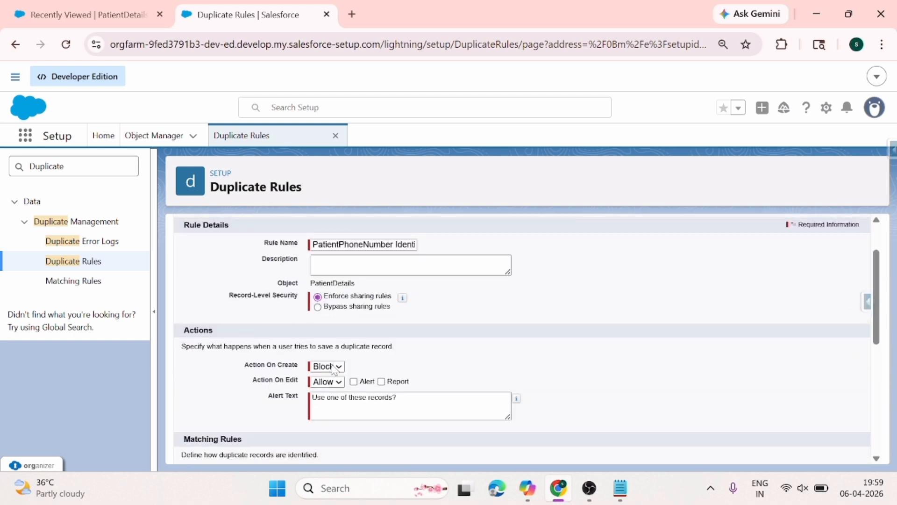
scroll(333, 368, "down", 2)
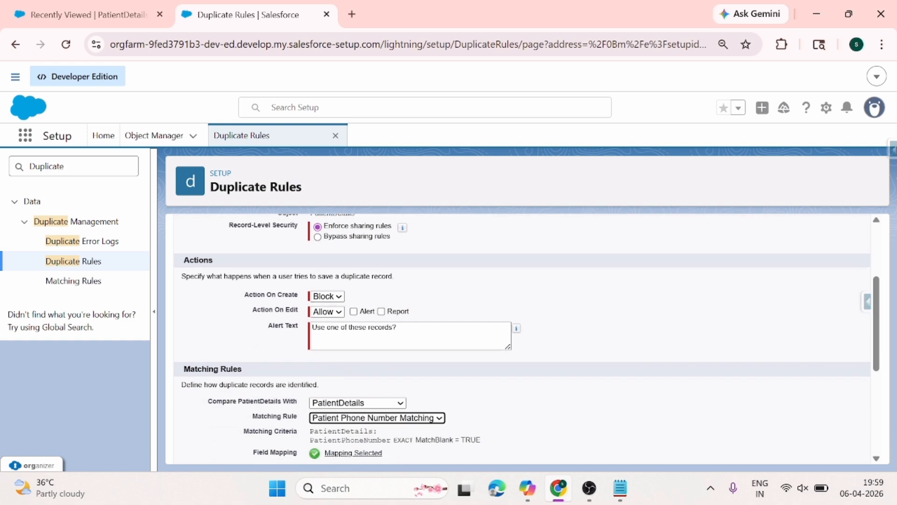
left_click(337, 297)
left_click(327, 308)
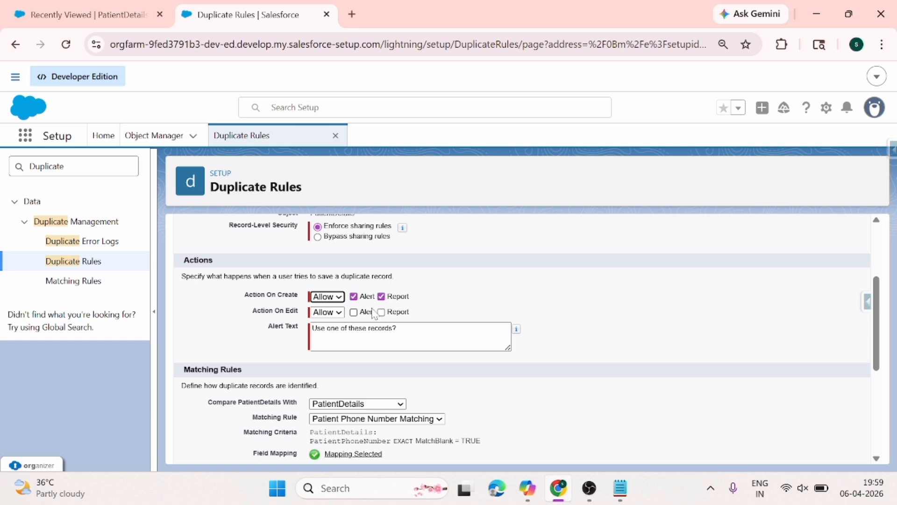
- Replace the duplicate rule's alert text with "This phone number is already existed"
scroll(374, 313, "down", 2)
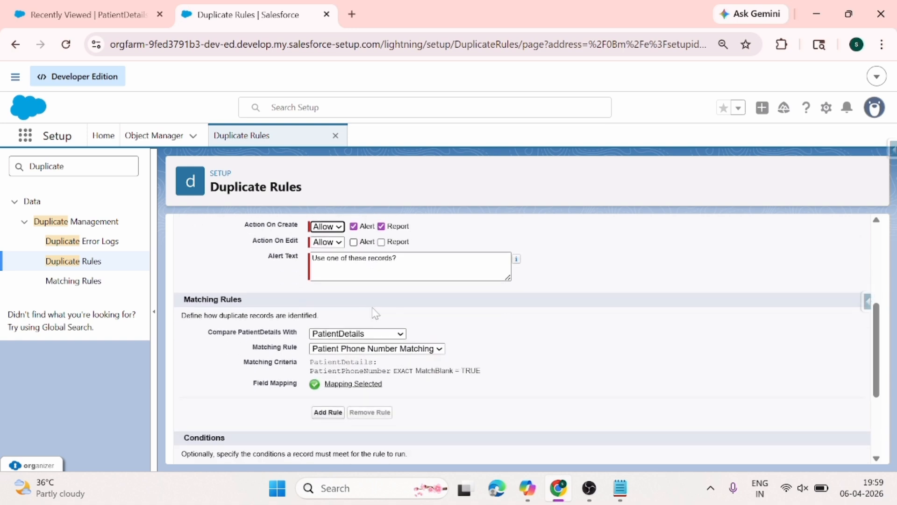
scroll(361, 298, "down", 2)
scroll(358, 297, "up", 2)
scroll(325, 286, "down", 2)
scroll(327, 290, "up", 1)
scroll(322, 287, "up", 1)
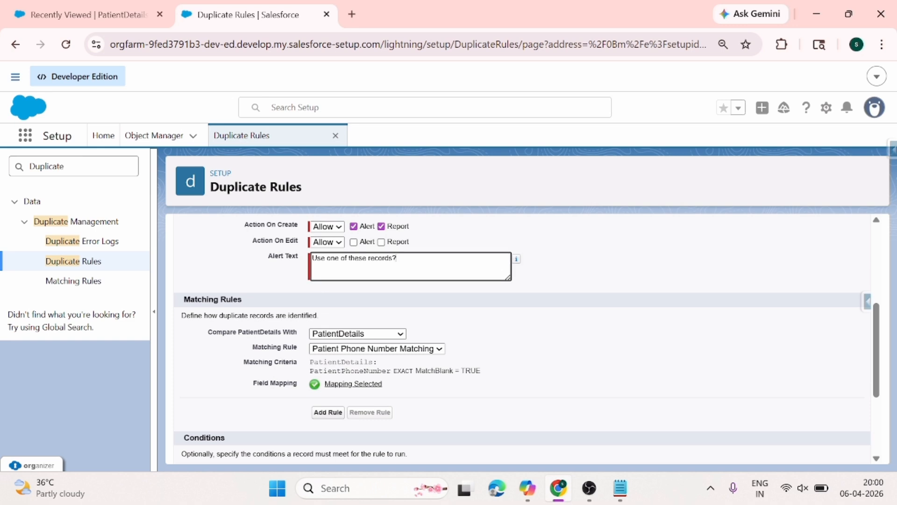
left_click_drag(397, 258, 216, 264)
key("BackSpace")
type("This phone number is already ex")
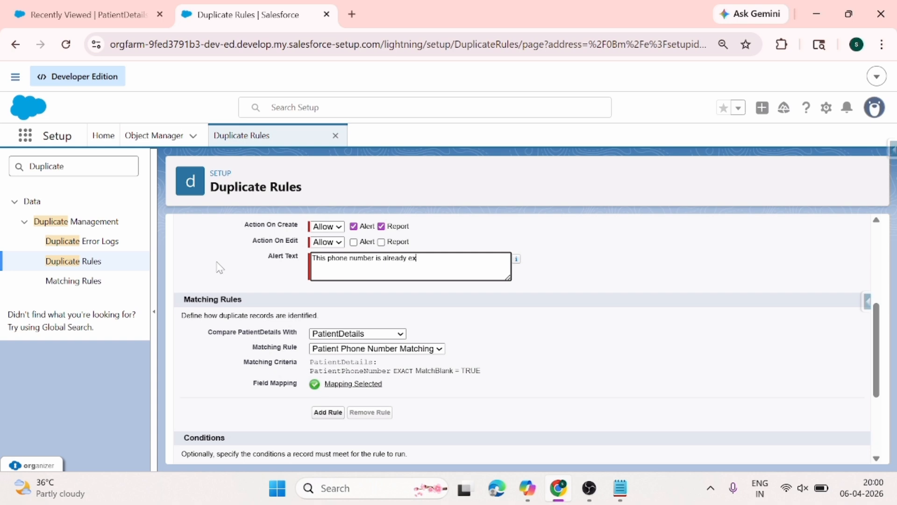
type("istefd")
- Add a duplicate rule condition on PatientDetails: PatientPhoneNumber with the operator contains and an empty value
scroll(322, 350, "down", 2)
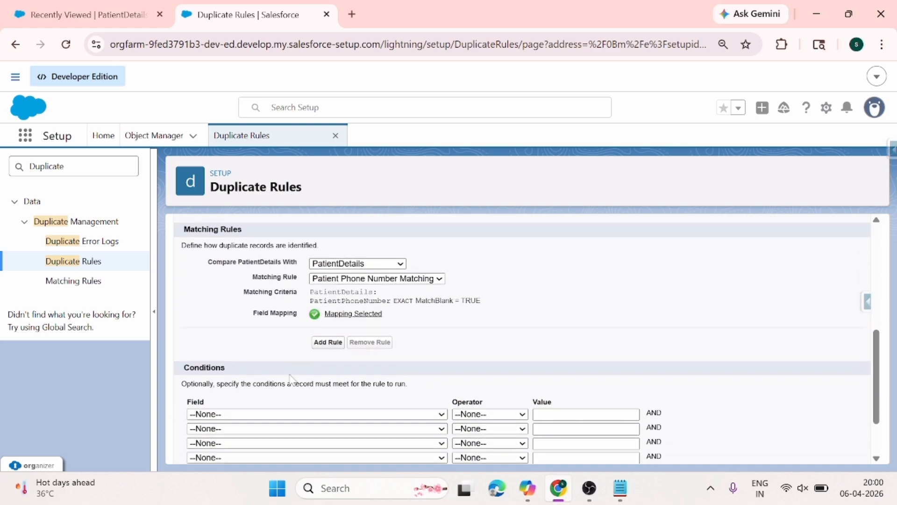
left_click(244, 414)
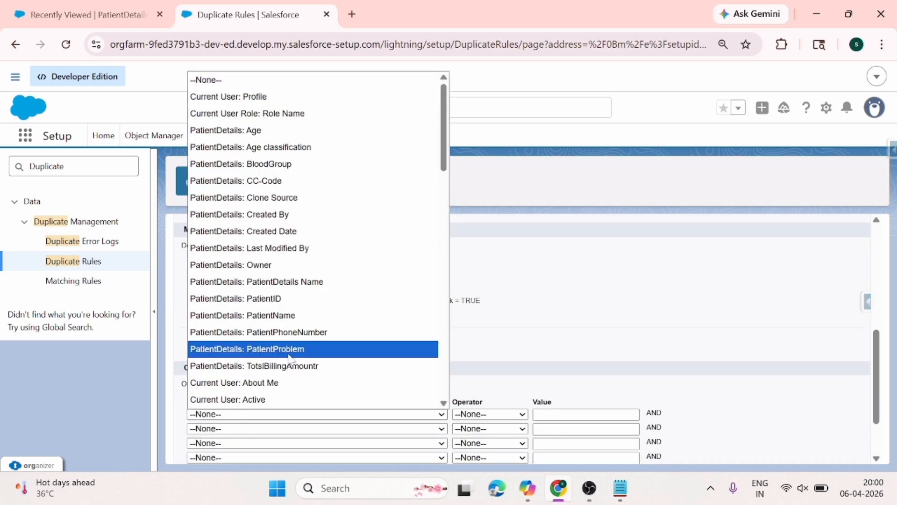
left_click(303, 333)
scroll(442, 372, "down", 2)
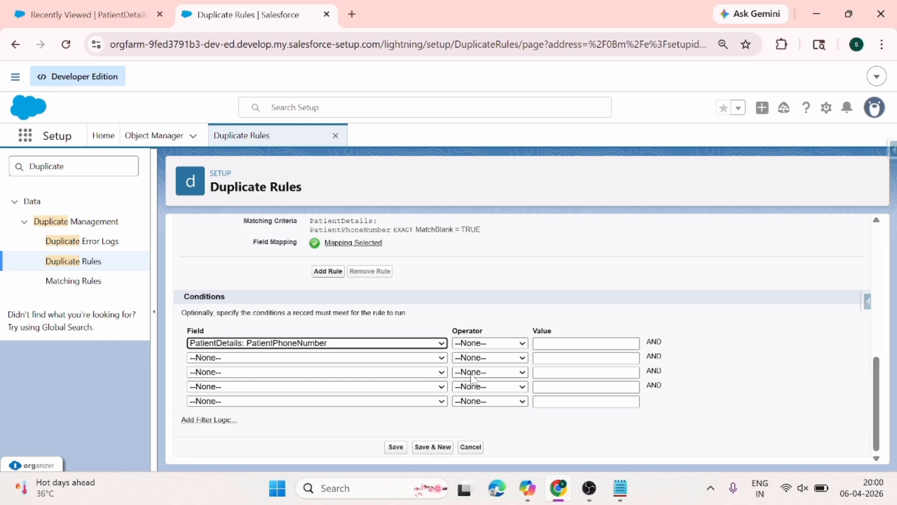
left_click(484, 344)
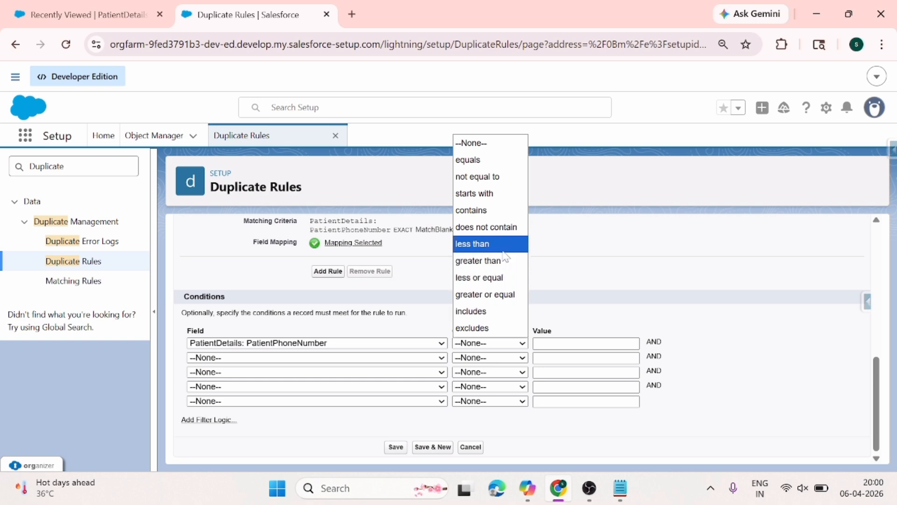
left_click(486, 212)
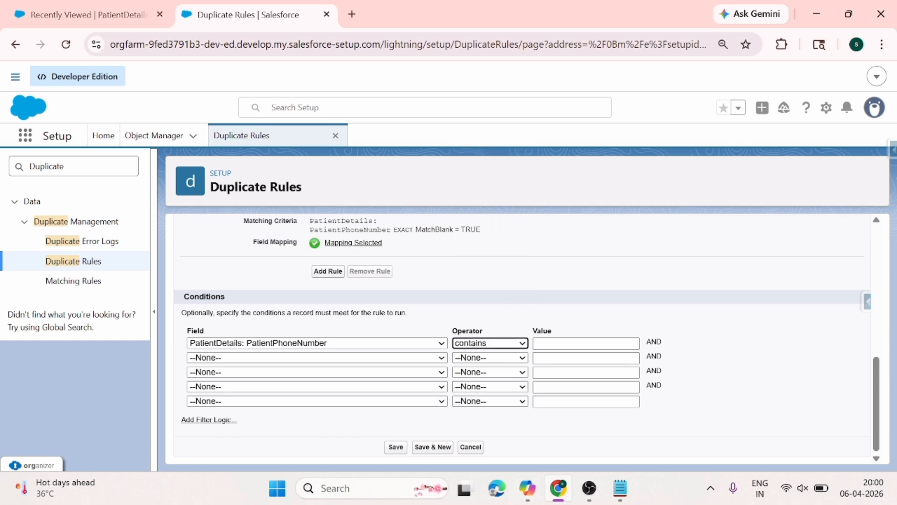
key("Tab")
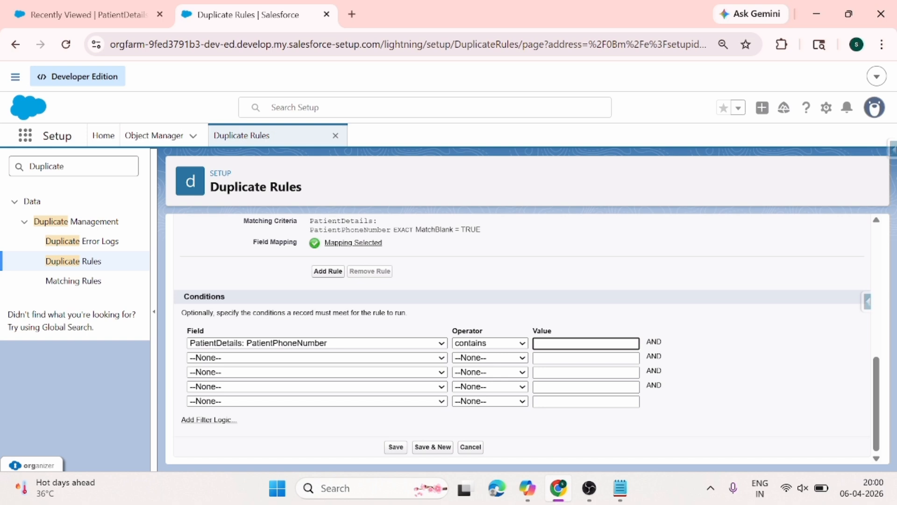
- Save the PatientPhoneNumber Identify duplicate rule and activate it
left_click(397, 448)
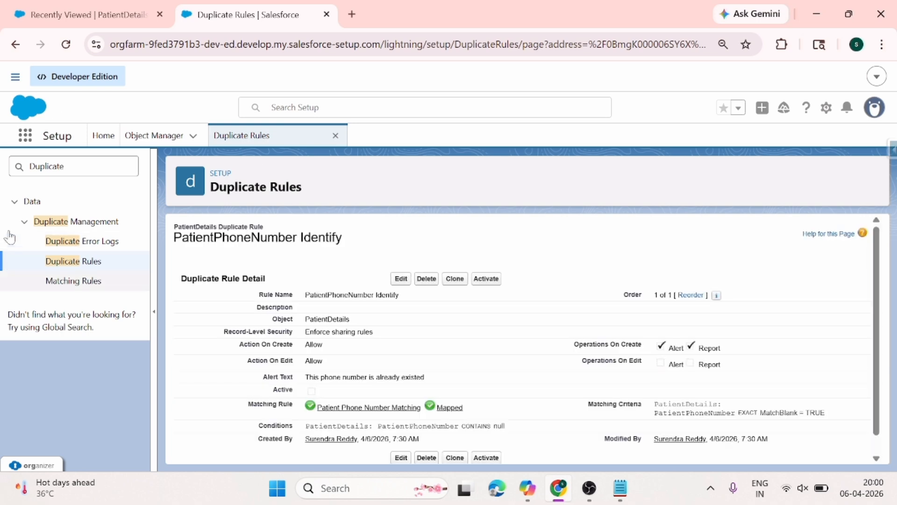
left_click(486, 279)
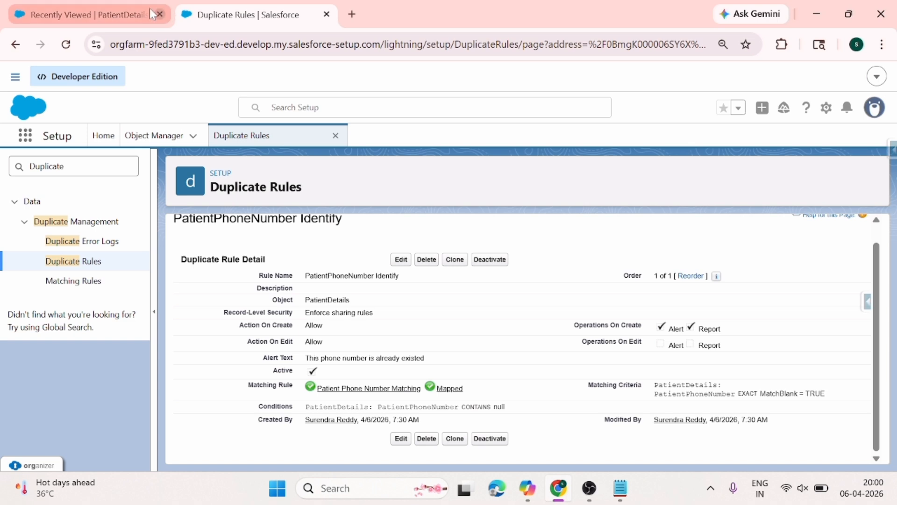
- Return to the PatientDetails list in HospitalManagement and change the display density to Comfy, refreshing the page
left_click(125, 5)
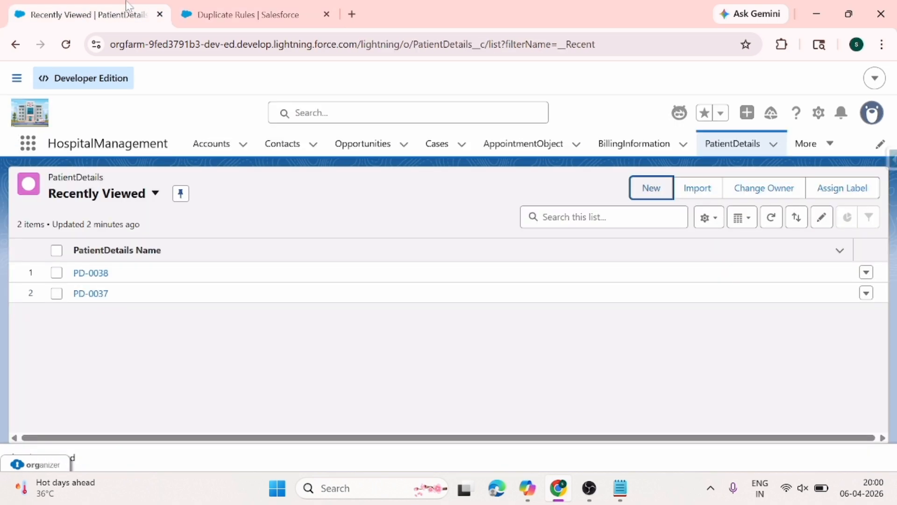
left_click(708, 148)
left_click(656, 182)
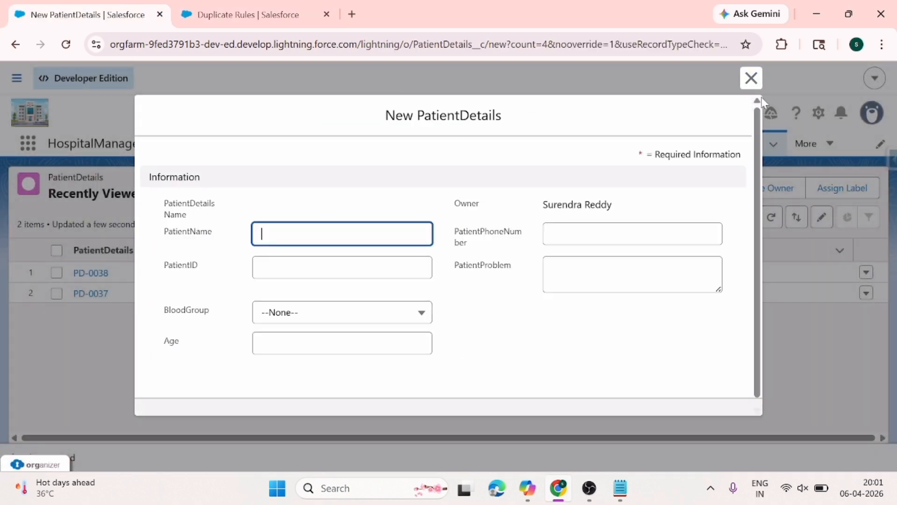
left_click(751, 78)
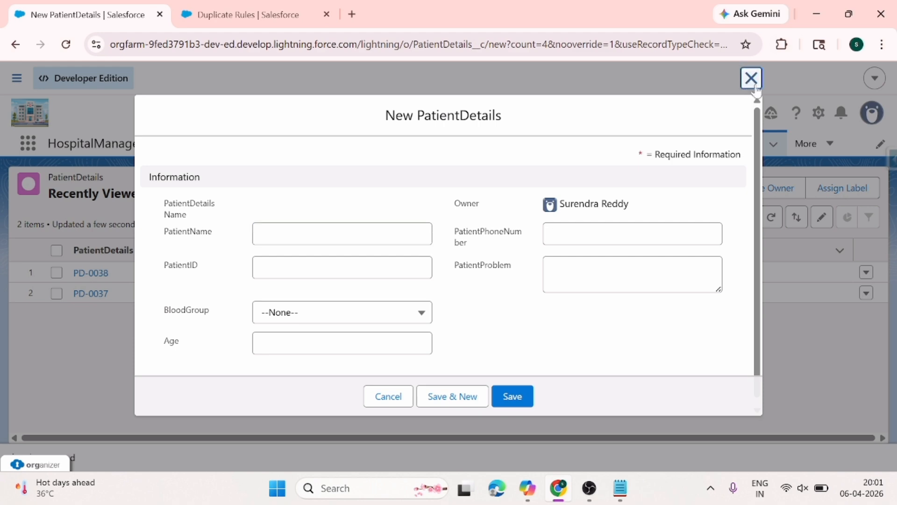
left_click(872, 128)
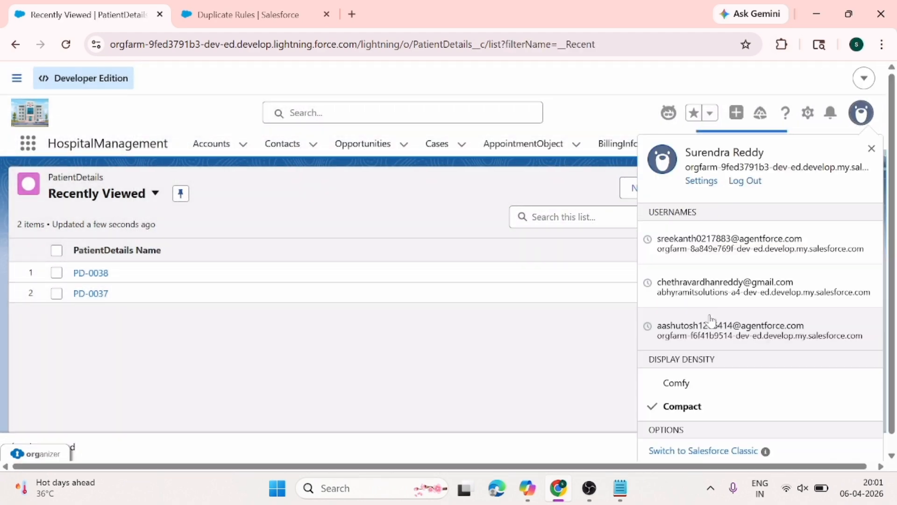
left_click(673, 385)
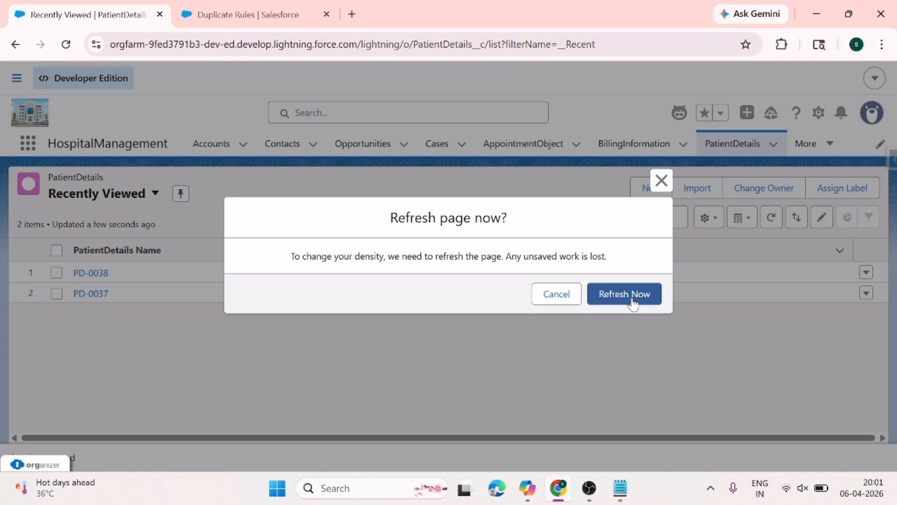
left_click(633, 302)
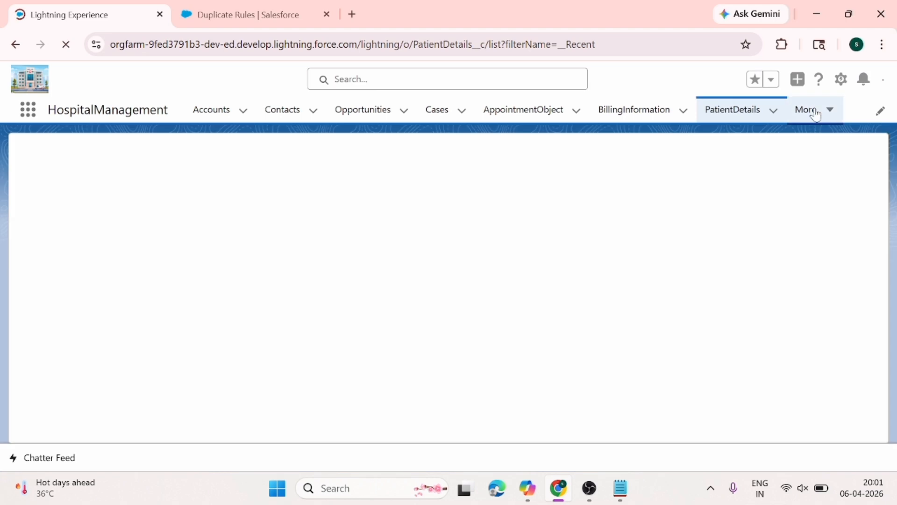
- Start a new PatientDetails record and fill in the patient's first name and patient ID
left_click(725, 150)
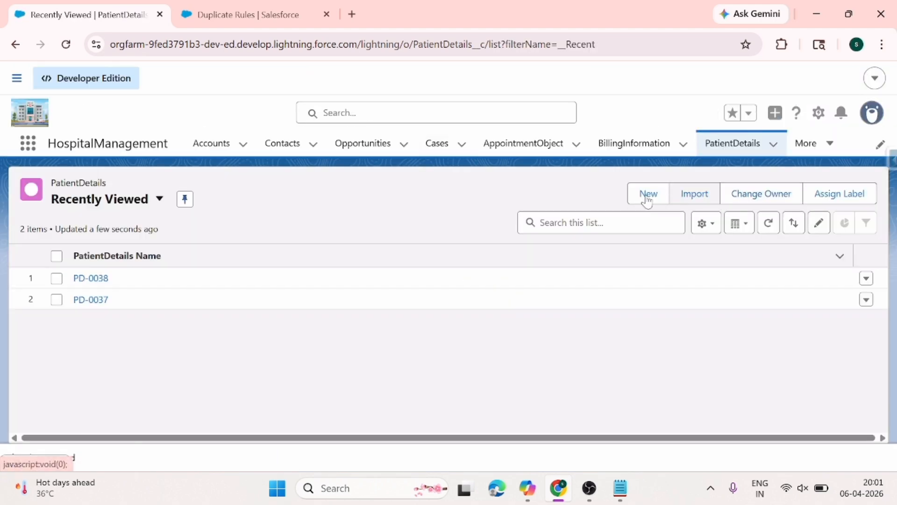
left_click(647, 200)
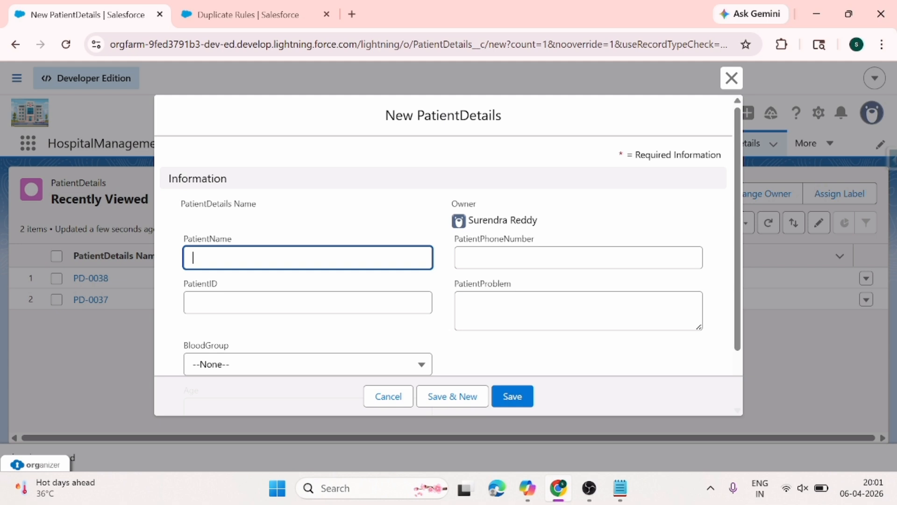
type("Rohith")
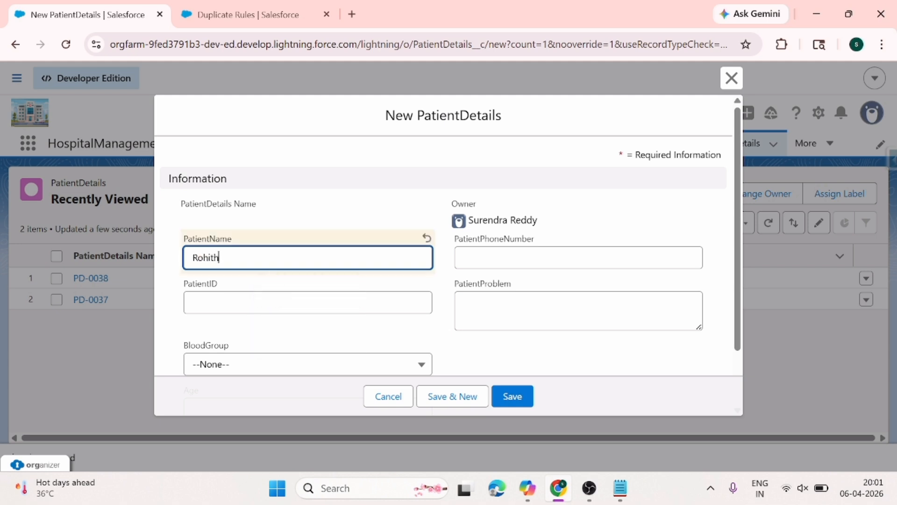
type(" SFDC")
key("Tab")
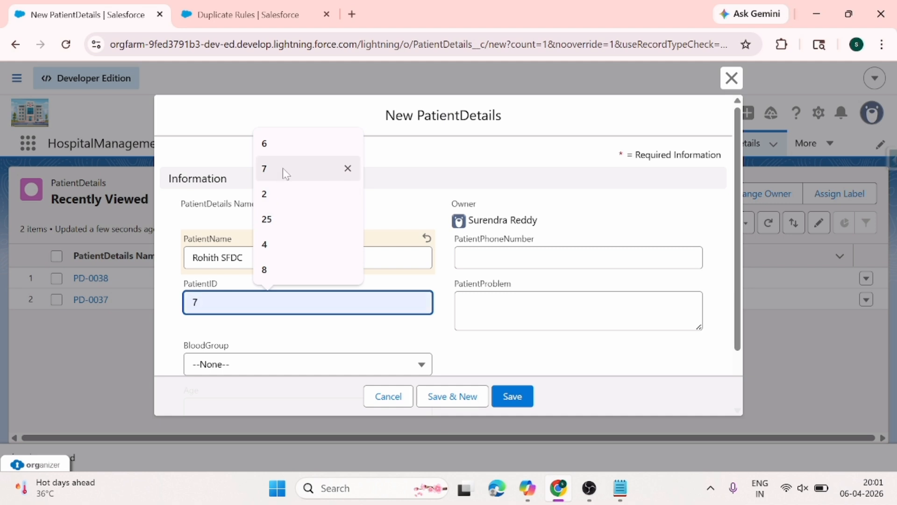
left_click(282, 172)
left_click(243, 258)
key("BackSpace")
key("BackSpace")
key("BackSpace")
key("BackSpace")
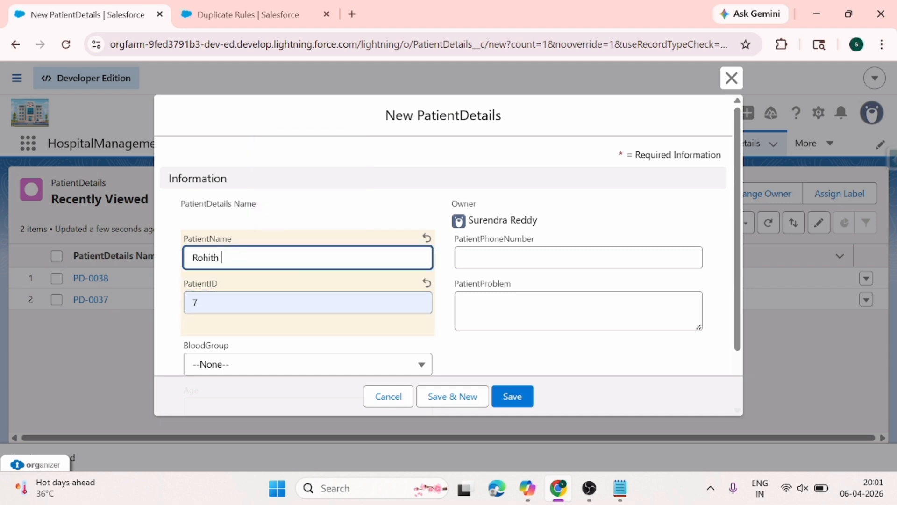
- Set the new patient's blood group to A+ and age to 25
scroll(234, 266, "down", 1)
left_click(222, 292)
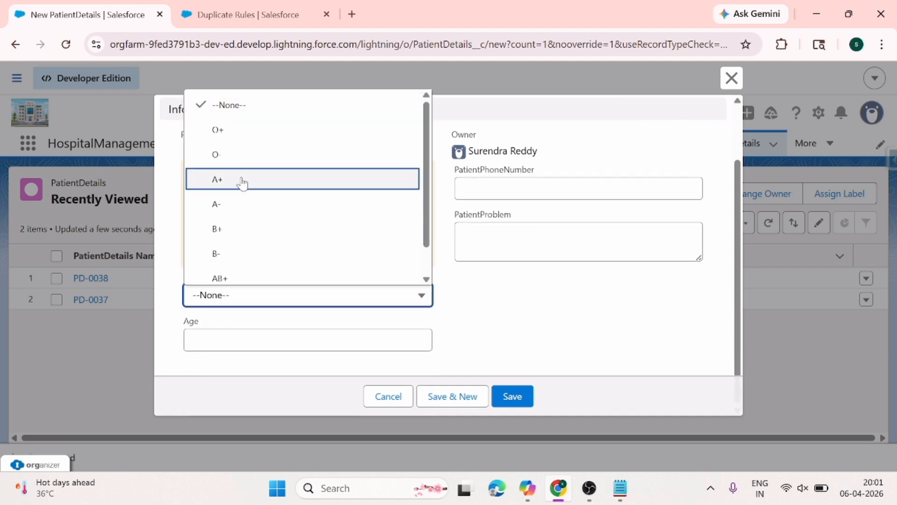
left_click(239, 181)
key("Tab")
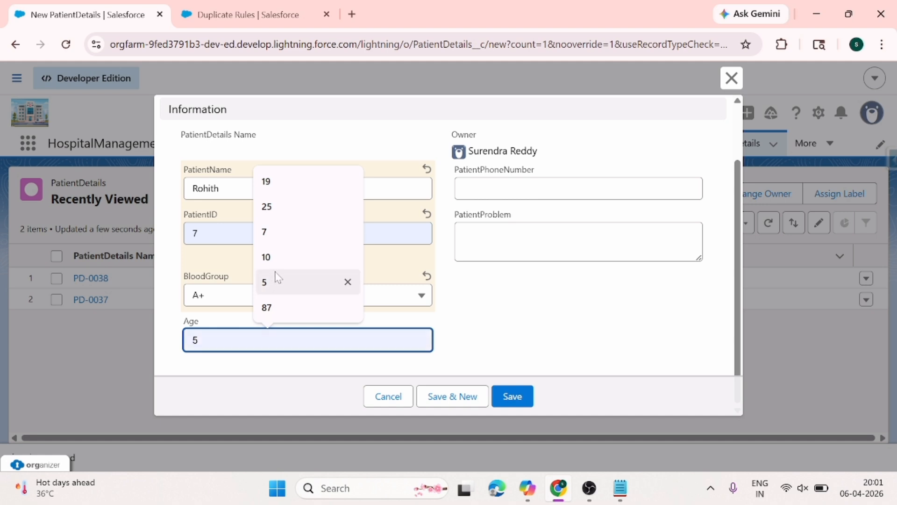
left_click(274, 257)
key("BackSpace")
key("BackSpace")
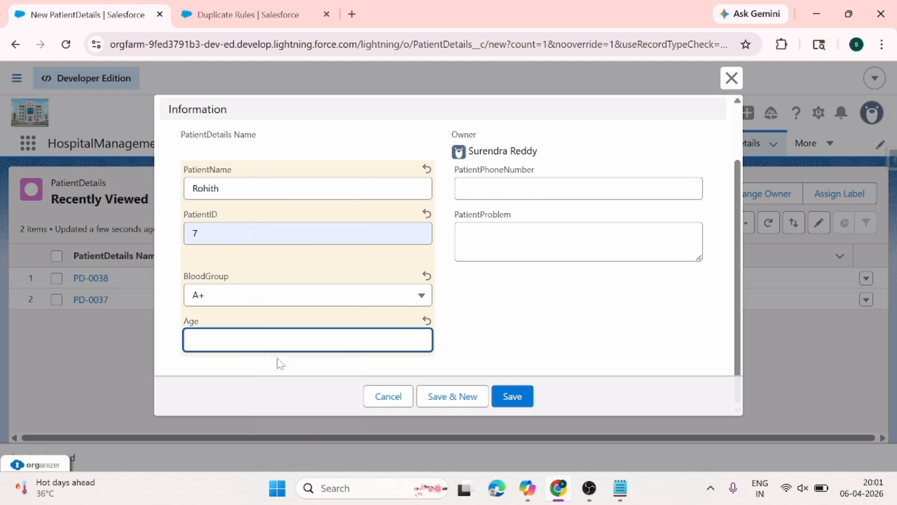
type("25")
key("Tab")
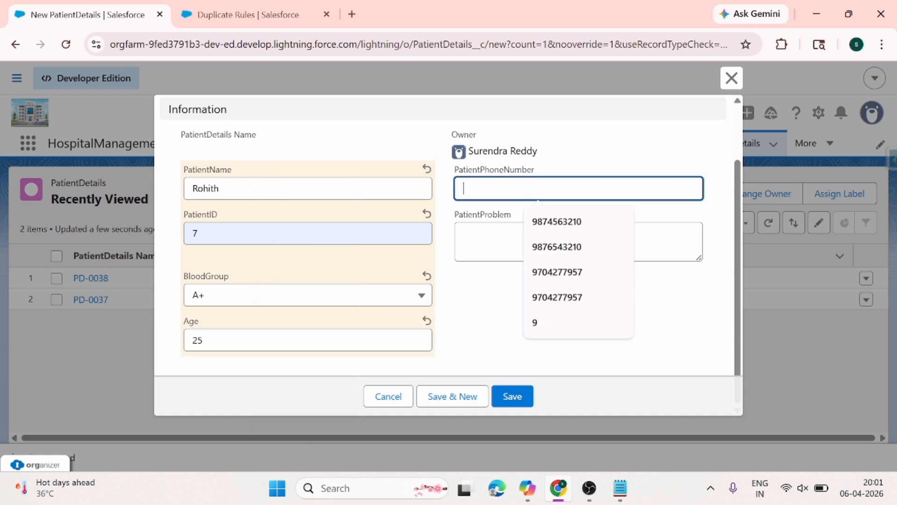
- Enter the patient's phone number and the problem "fever", and save the PatientDetails record
type("7")
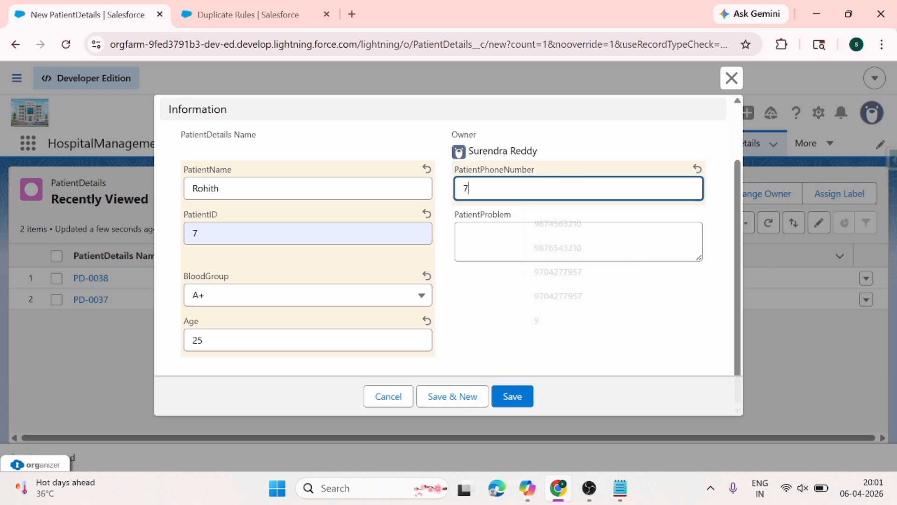
type("896541230")
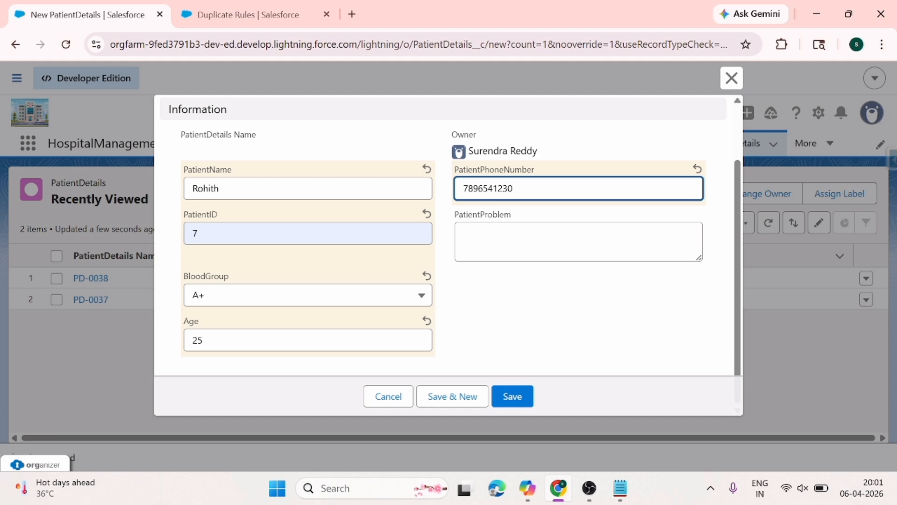
left_click(464, 235)
type("fever")
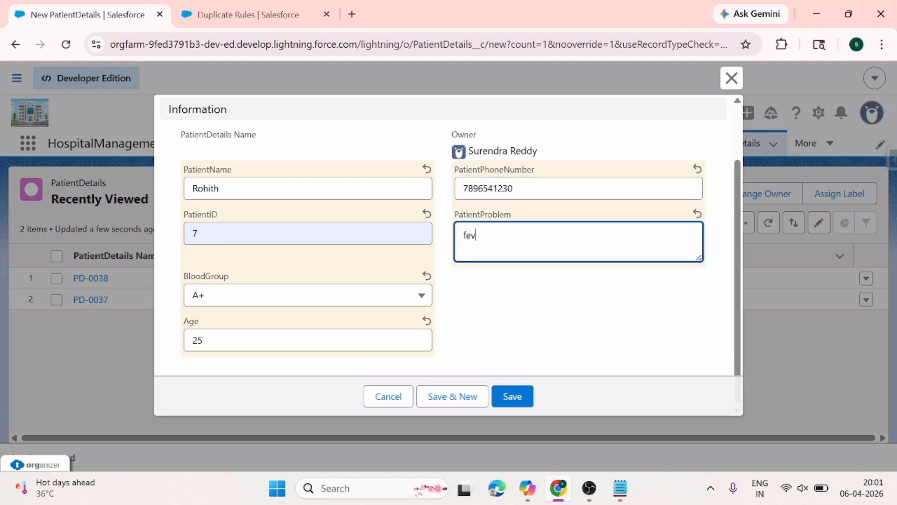
left_click(513, 389)
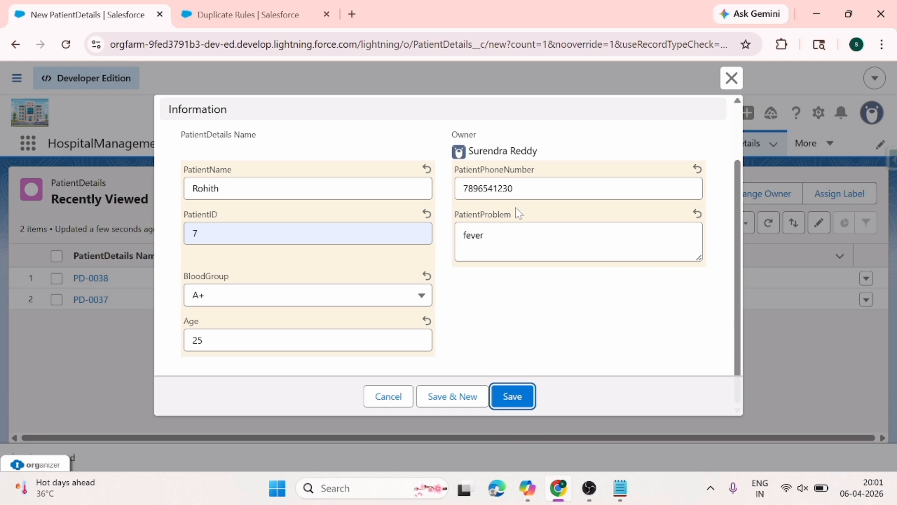
scroll(515, 206, "up", 3)
scroll(526, 378, "down", 3)
left_click(519, 398)
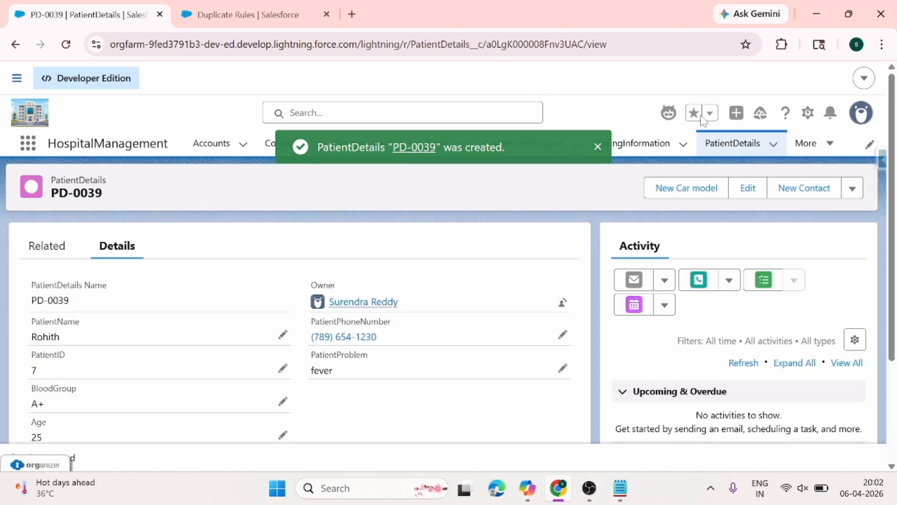
- Start another new PatientDetails record from the list and enter the second patient's name
left_click(722, 148)
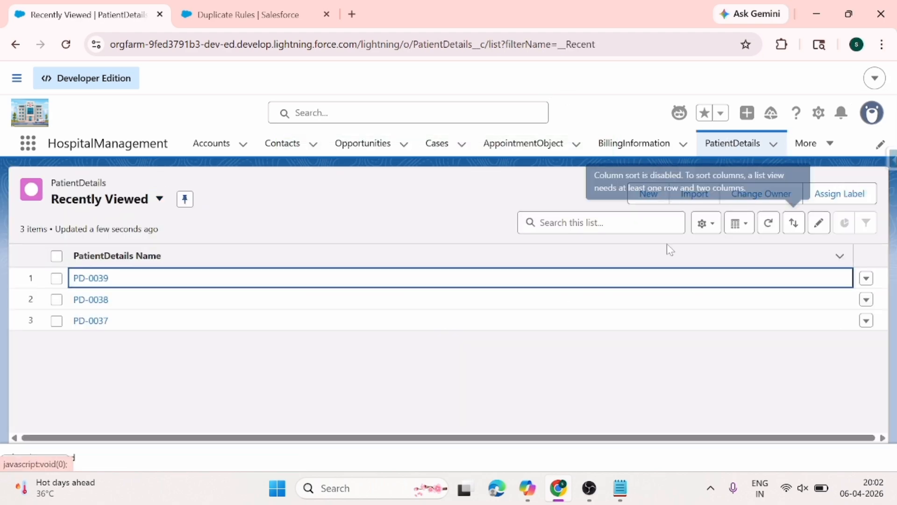
left_click(649, 194)
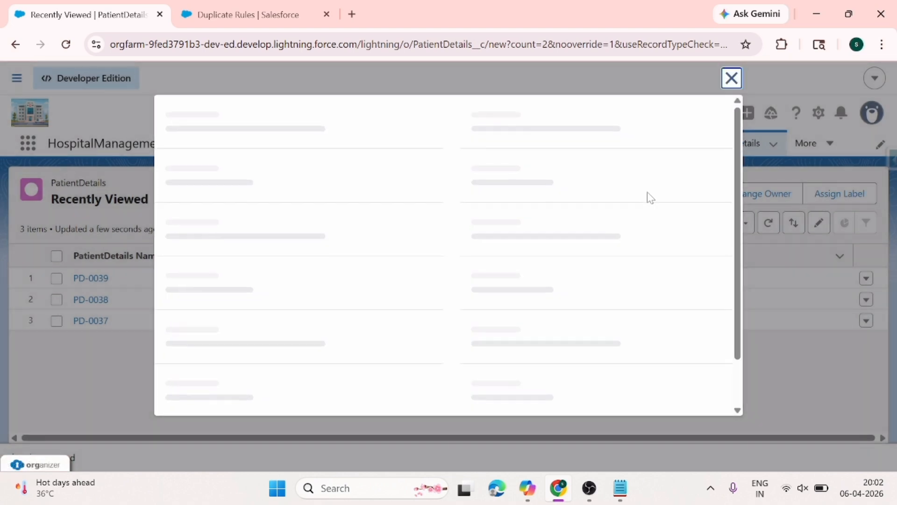
left_click(539, 258)
left_click(194, 257)
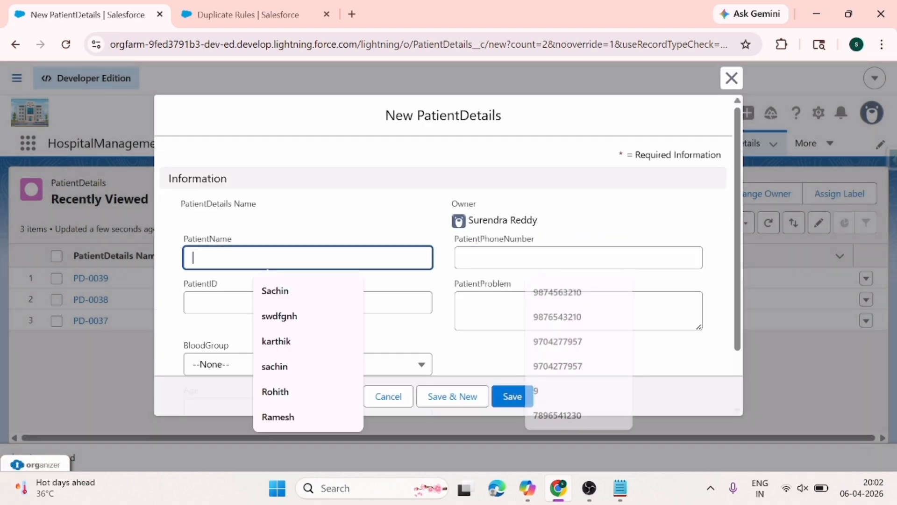
type("Rohith2")
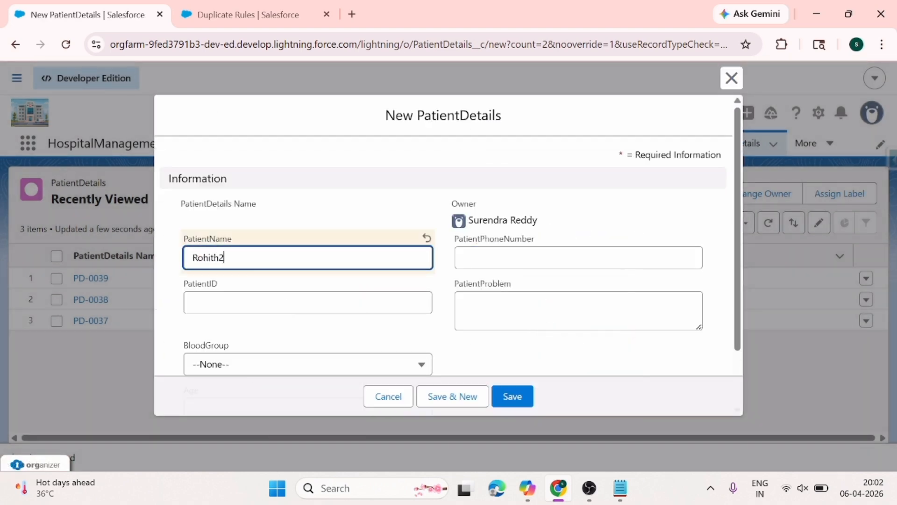
- Set the second patient's blood group to B+ and age to 24
scroll(279, 279, "down", 2)
left_click(256, 297)
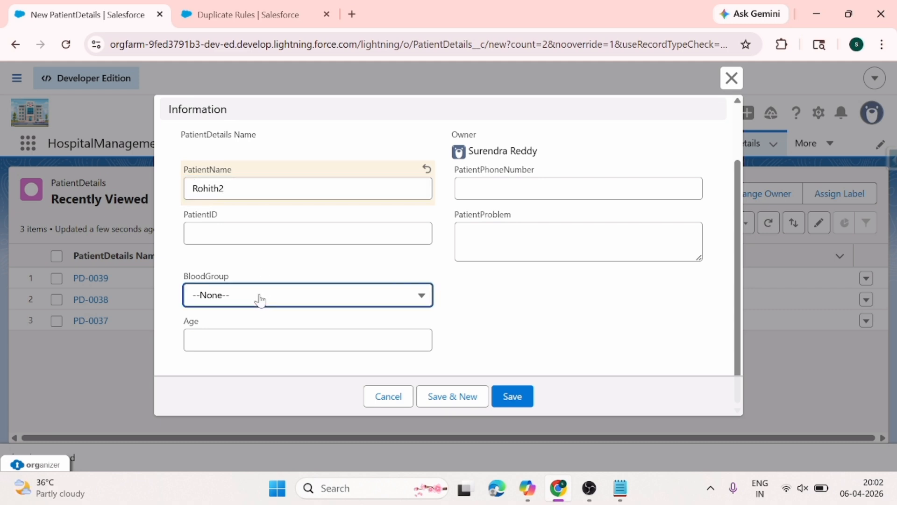
left_click(243, 234)
left_click(228, 339)
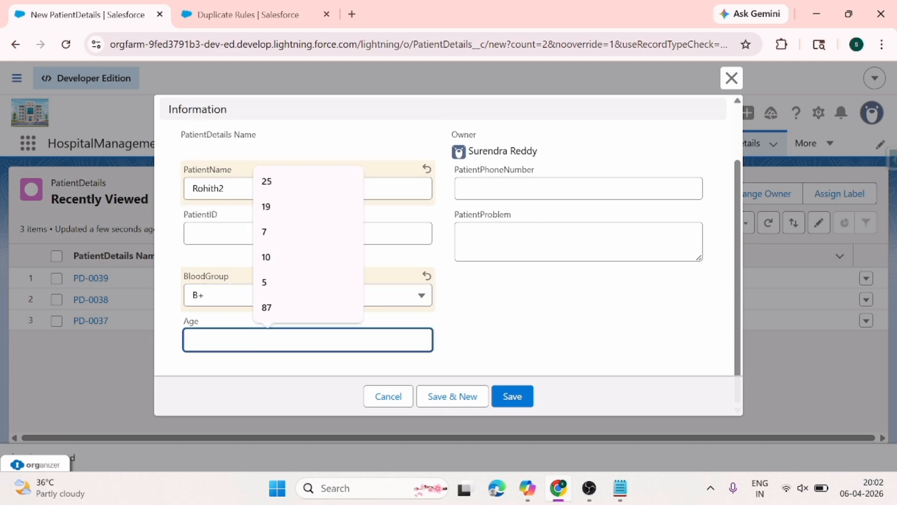
type("24")
- Enter the second patient's phone number and save the PatientDetails record
left_click(578, 189)
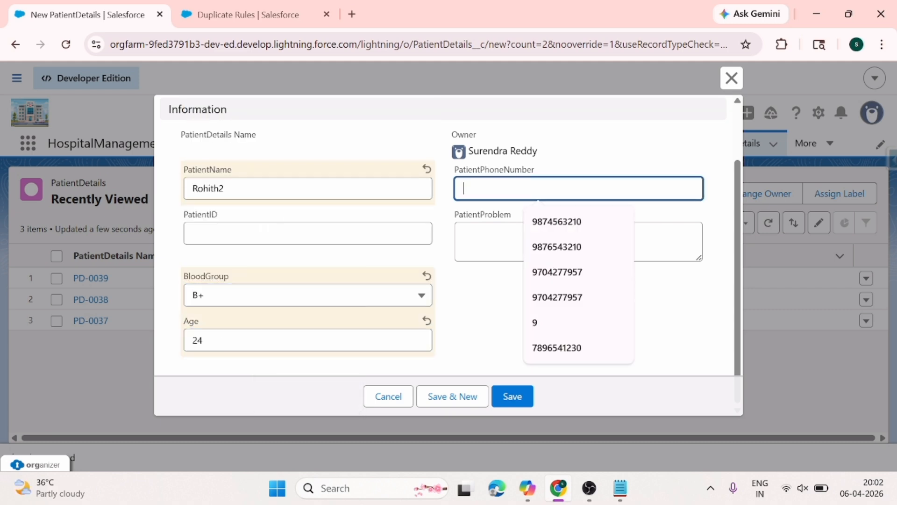
type("789")
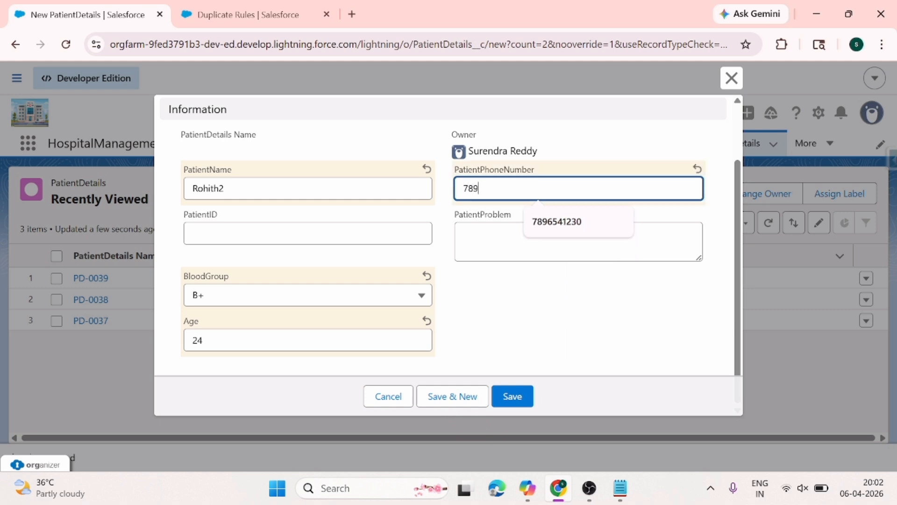
type("6541230")
key("Tab")
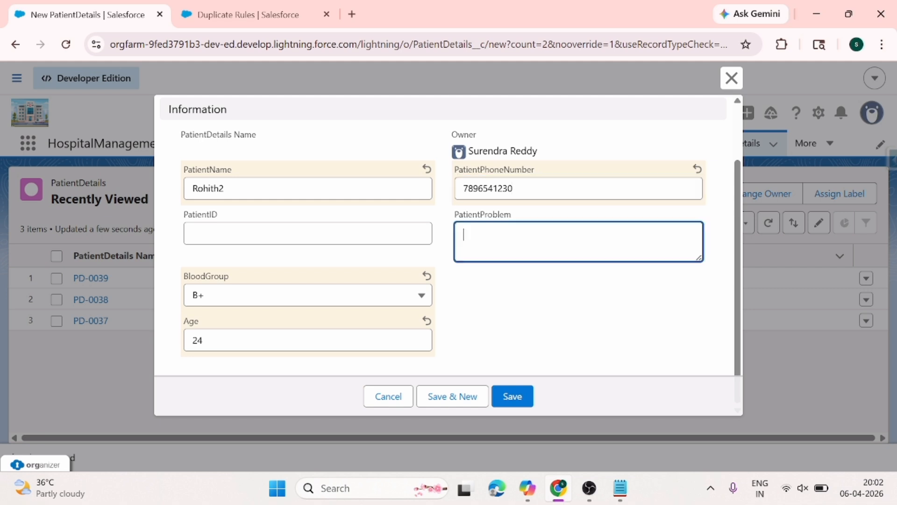
left_click(514, 396)
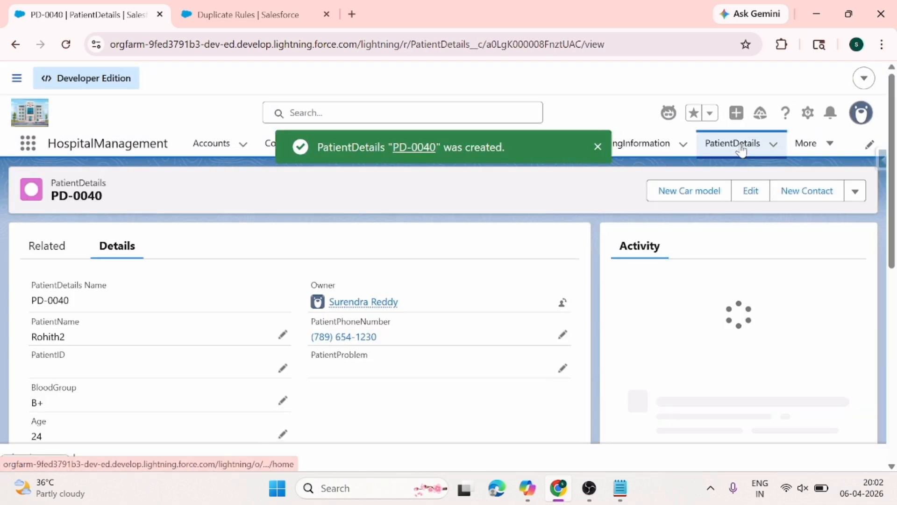
- Start another new PatientDetails record from the list, reusing the previous patient's phone number and entering "R" as the patient name
left_click(732, 143)
left_click(647, 194)
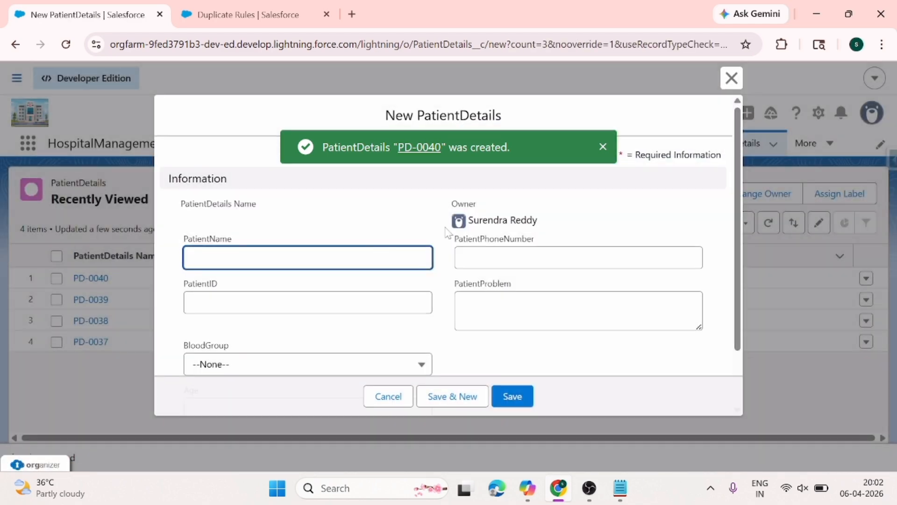
left_click(537, 257)
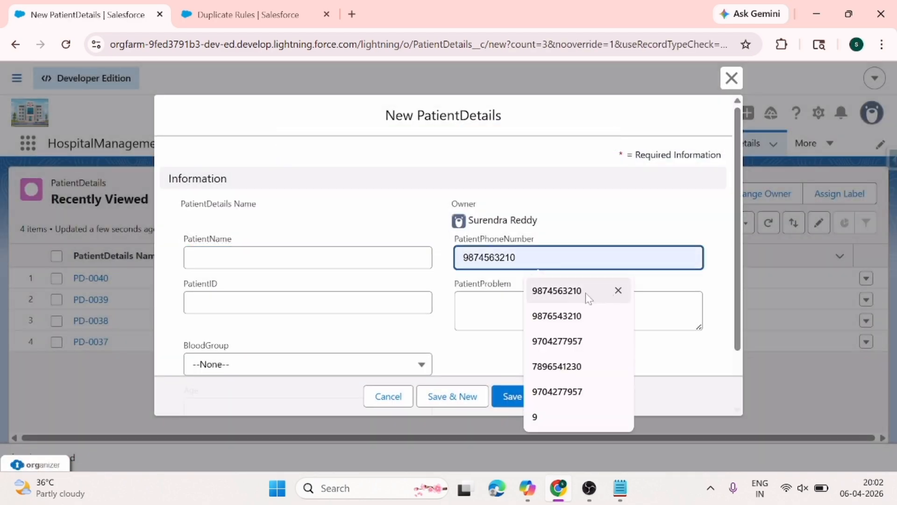
left_click(561, 366)
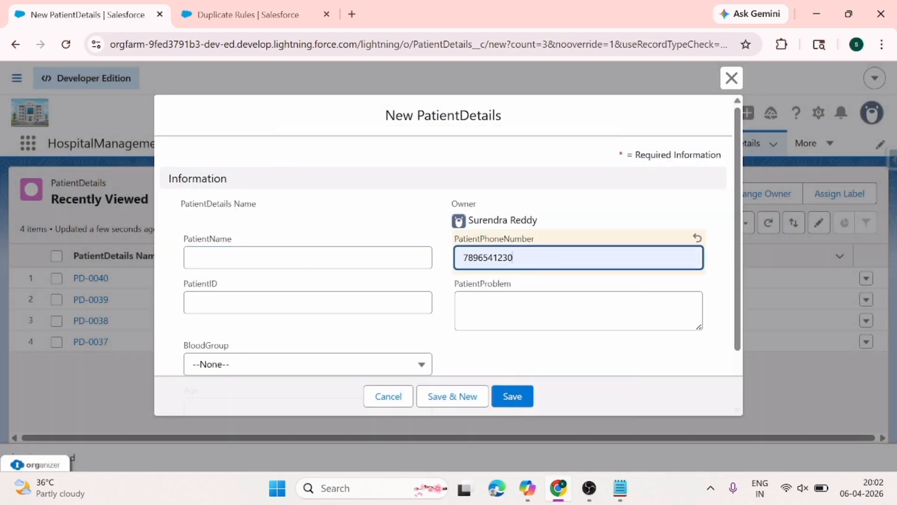
left_click(267, 258)
type("R")
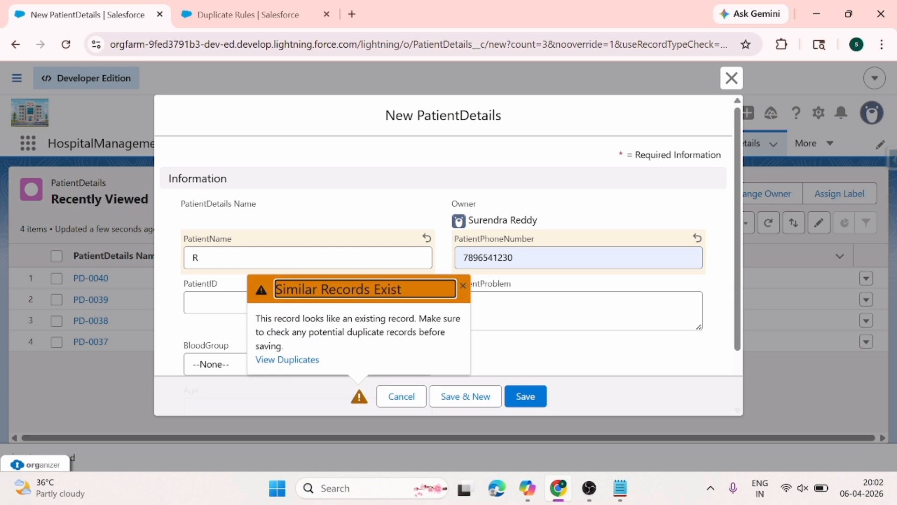
- View the potential duplicates of the new PatientDetails record, close the duplicates view, and discard the unsaved record
scroll(294, 367, "down", 2)
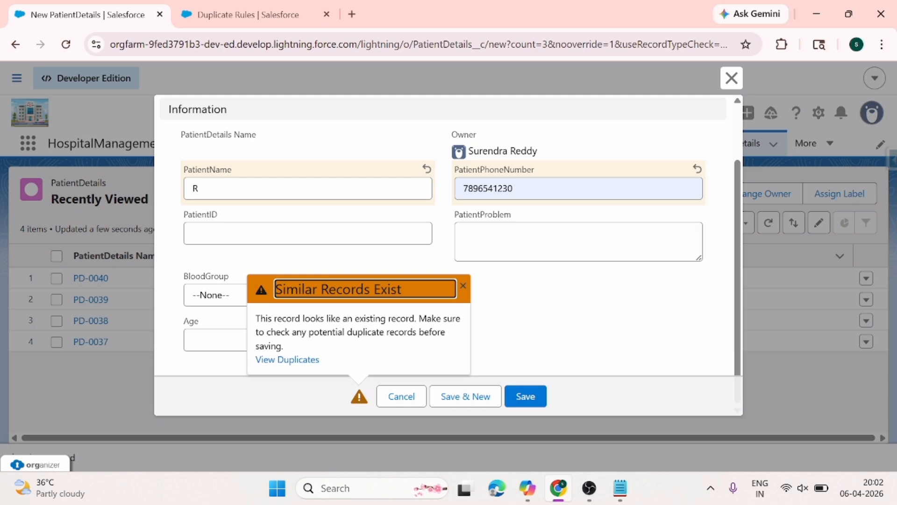
left_click(276, 360)
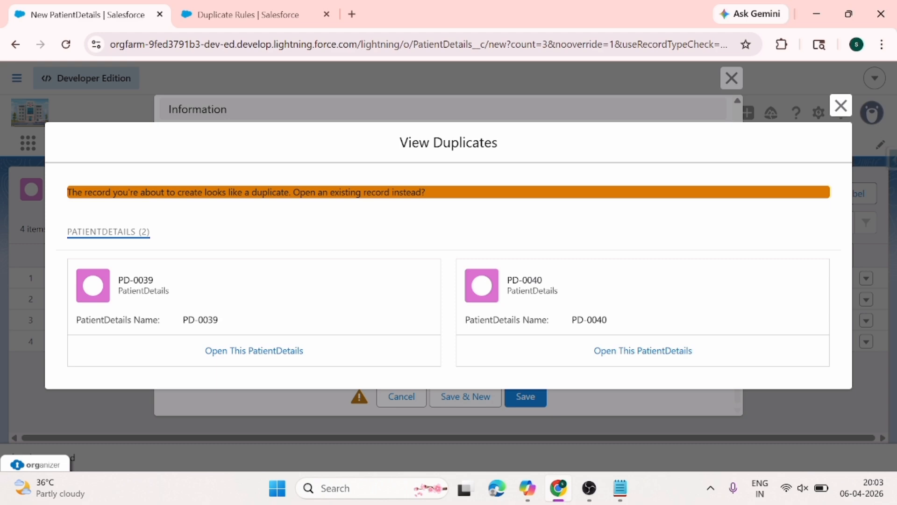
left_click(840, 107)
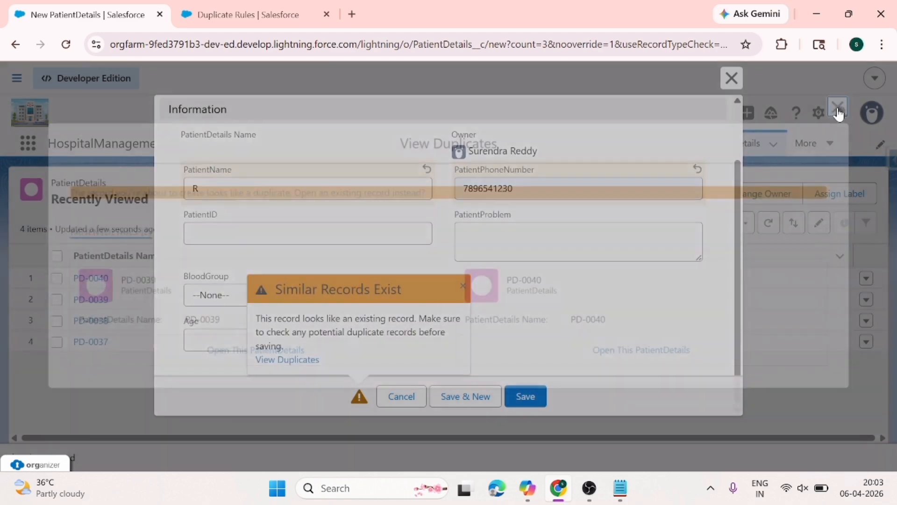
left_click(732, 78)
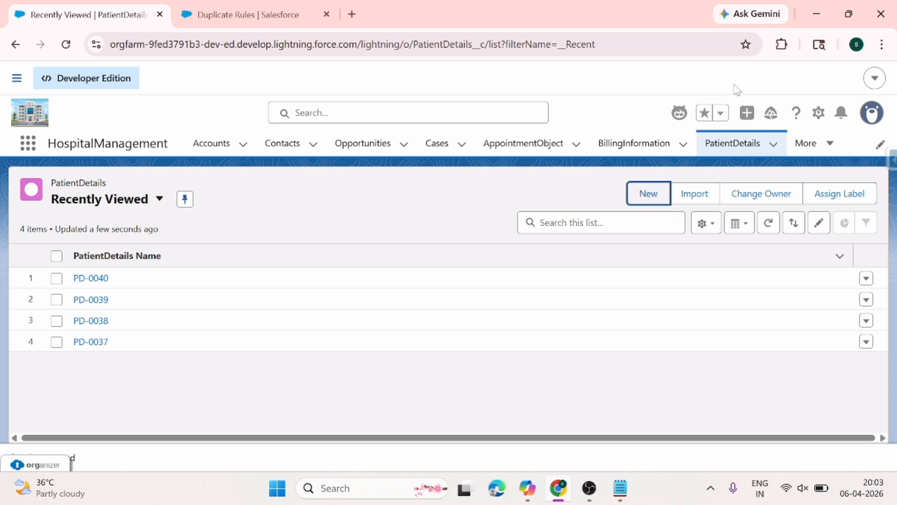
- Switch to Notepad to review the DAY-6 notes on validation, matching and duplicate rules
left_click(620, 488)
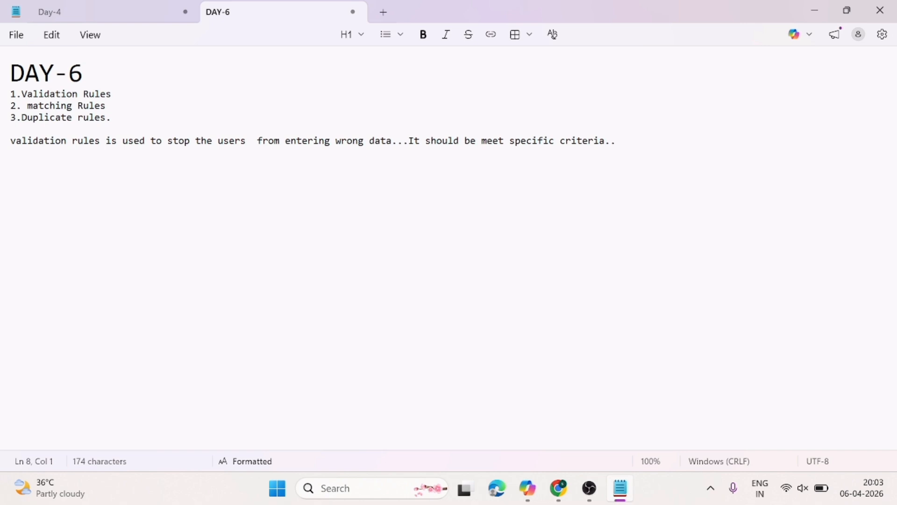
mouse_move(590, 489)
left_click(562, 429)
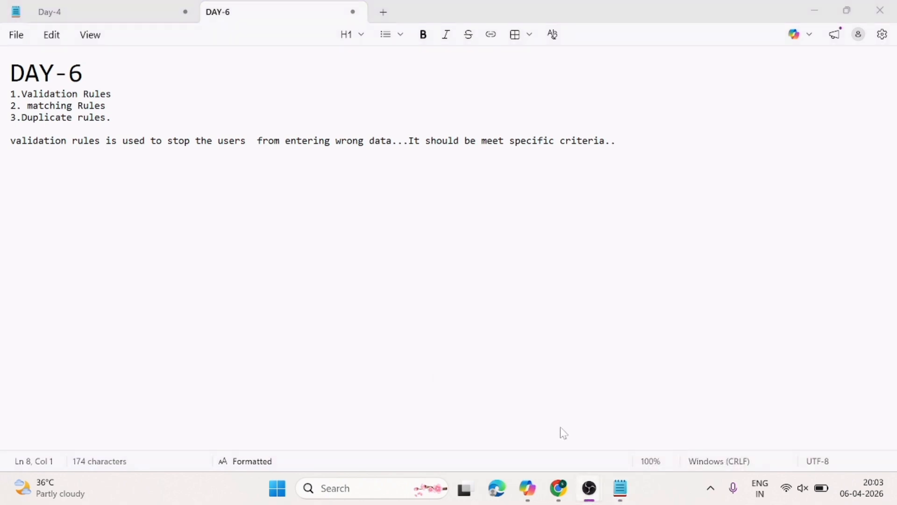